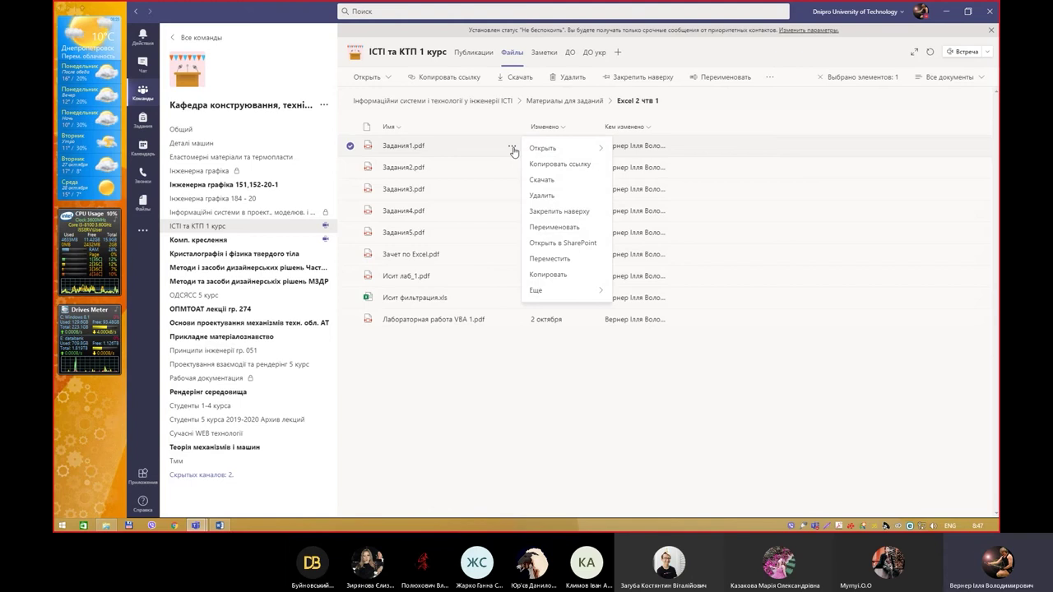
Download Задания1.pdf from the Teams course files and reveal the Загрузки folder
{"action": "left_click", "coordinate": [562, 180]}
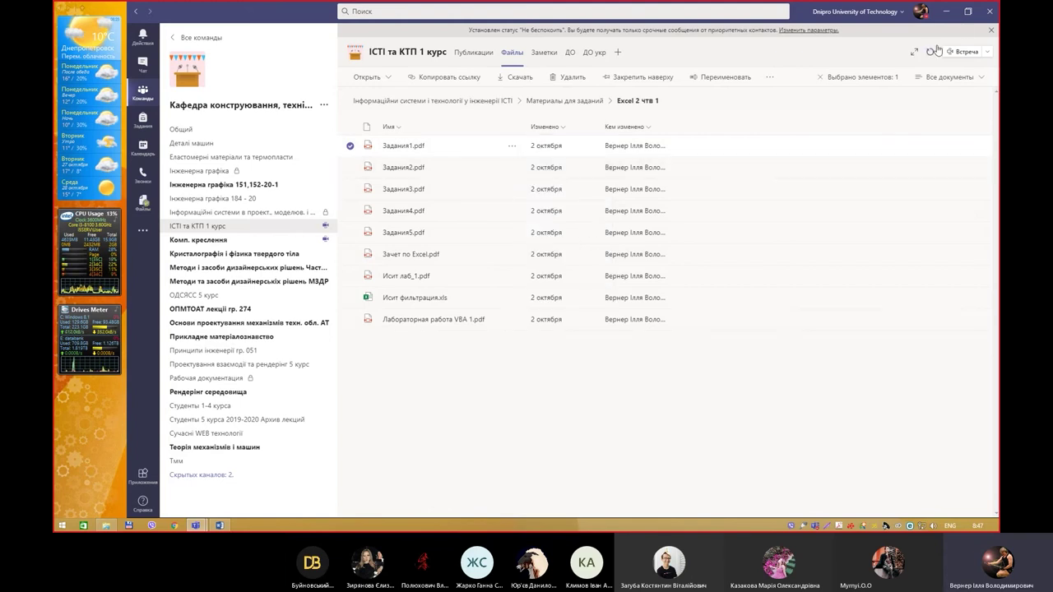
{"action": "left_click", "coordinate": [947, 18]}
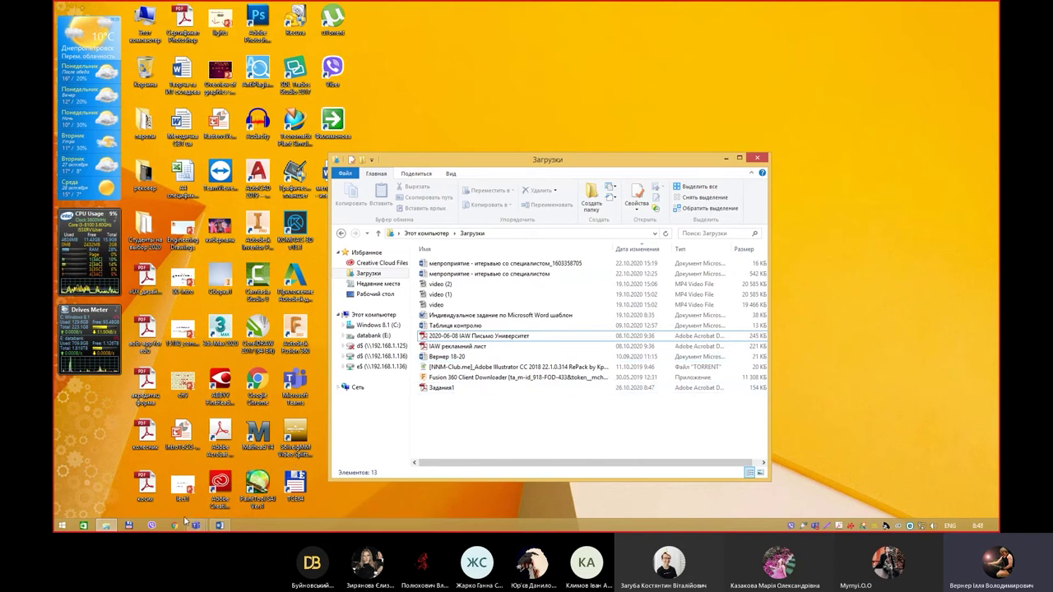
{"action": "left_click", "coordinate": [860, 527]}
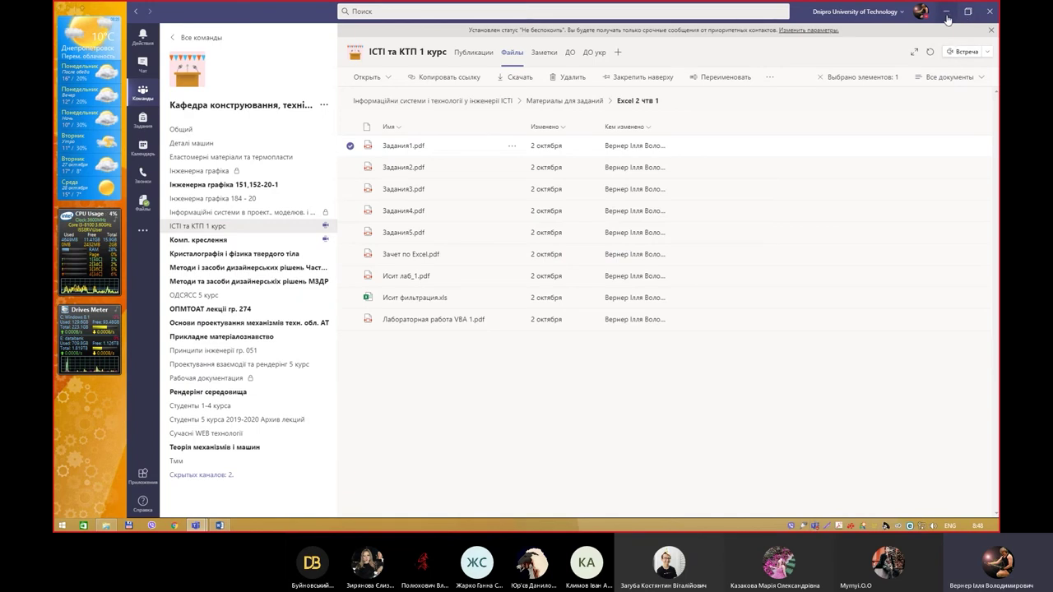
{"action": "left_click", "coordinate": [947, 13]}
Open Задания1.pdf maximized in Acrobat and scroll through the task pages
{"action": "double_click", "coordinate": [494, 387]}
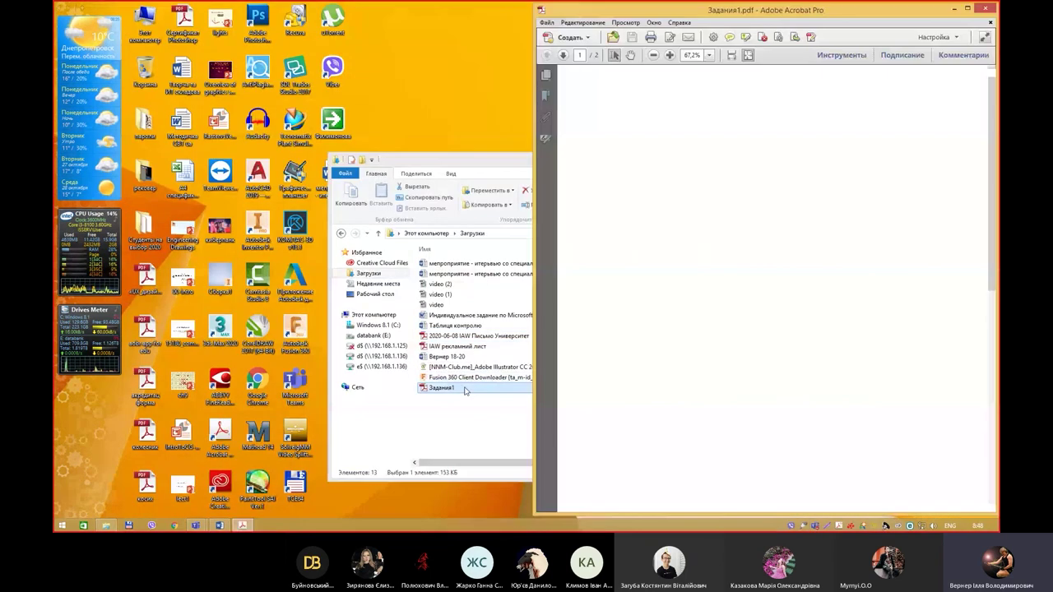
{"action": "left_click", "coordinate": [967, 10]}
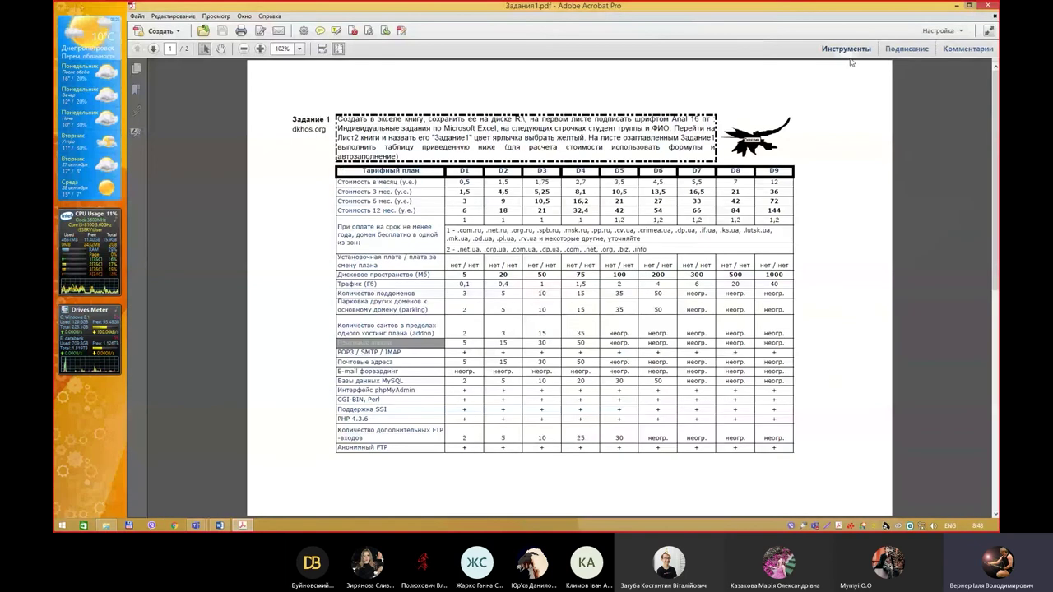
{"action": "scroll", "coordinate": [708, 189], "scroll_direction": "down", "scroll_amount": 2}
{"action": "scroll", "coordinate": [709, 189], "scroll_direction": "up", "scroll_amount": 2}
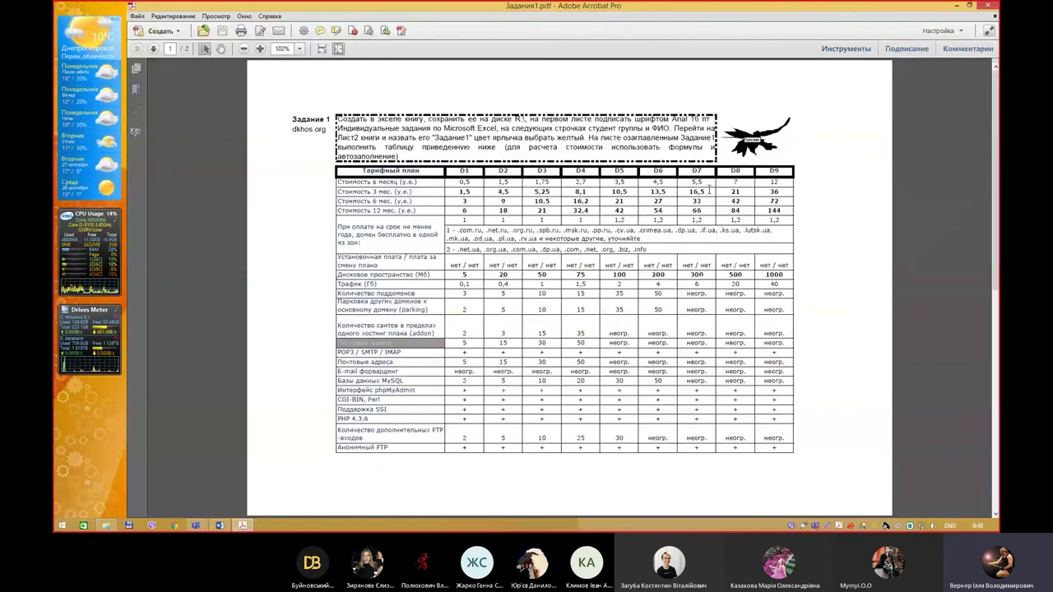
{"action": "scroll", "coordinate": [709, 189], "scroll_direction": "down", "scroll_amount": 2}
{"action": "scroll", "coordinate": [708, 189], "scroll_direction": "up", "scroll_amount": 2}
{"action": "scroll", "coordinate": [709, 189], "scroll_direction": "up", "scroll_amount": 2}
{"action": "scroll", "coordinate": [580, 140], "scroll_direction": "up", "scroll_amount": 4}
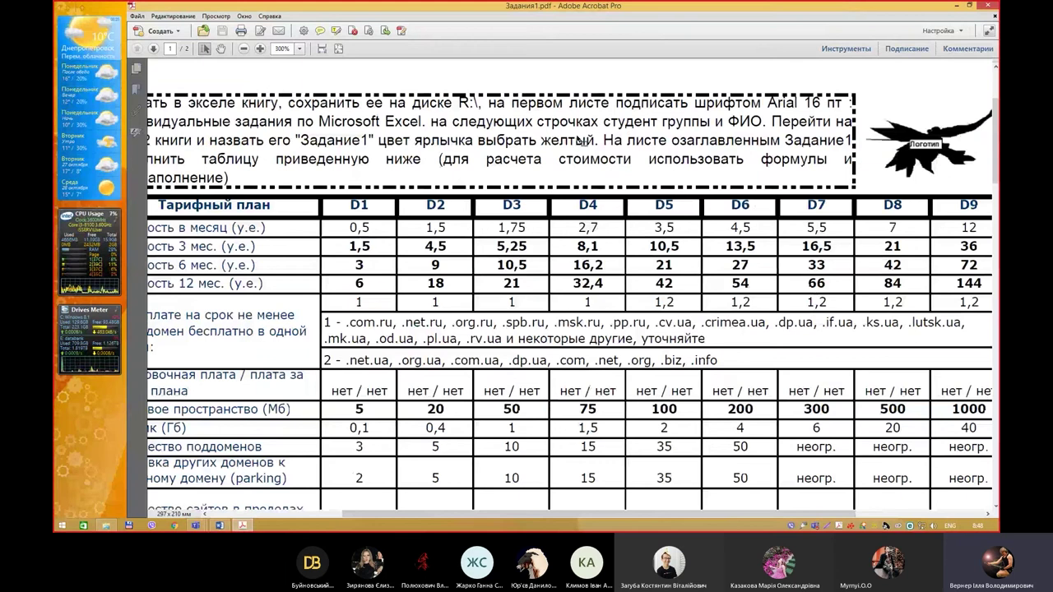
{"action": "scroll", "coordinate": [583, 140], "scroll_direction": "down", "scroll_amount": 2}
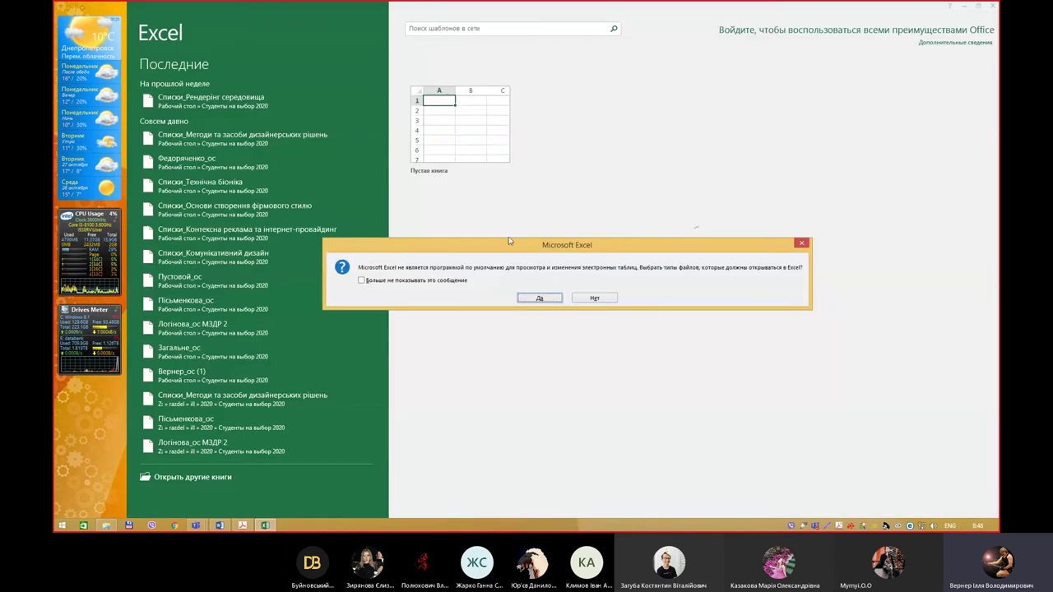
Dismiss the default-program prompt, create a blank workbook, and select cell F7 after reviewing the PDF
{"action": "left_click", "coordinate": [534, 299]}
{"action": "left_click", "coordinate": [455, 162]}
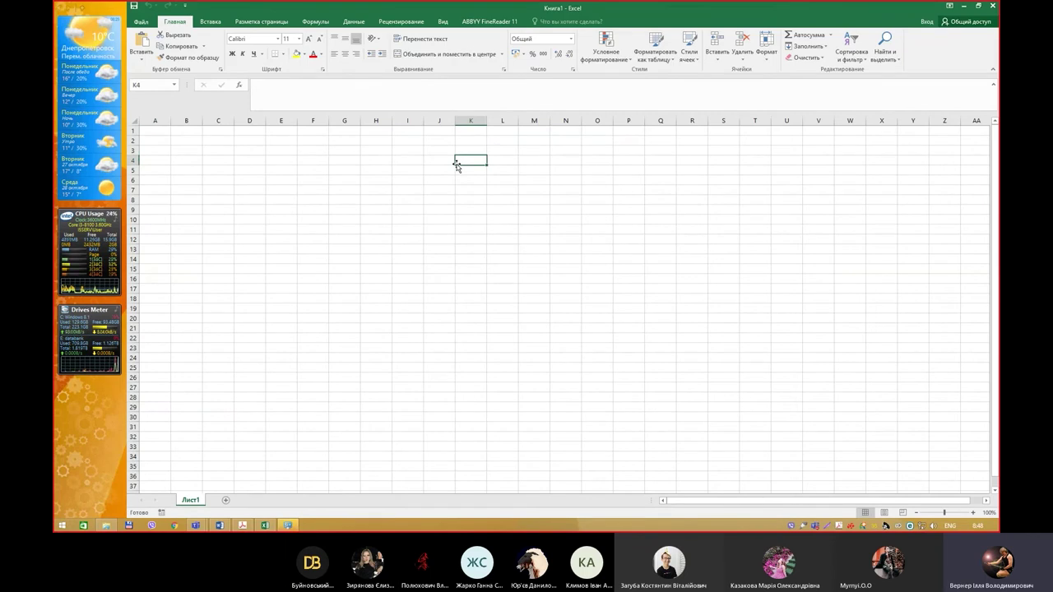
{"action": "key", "text": "alt+Tab"}
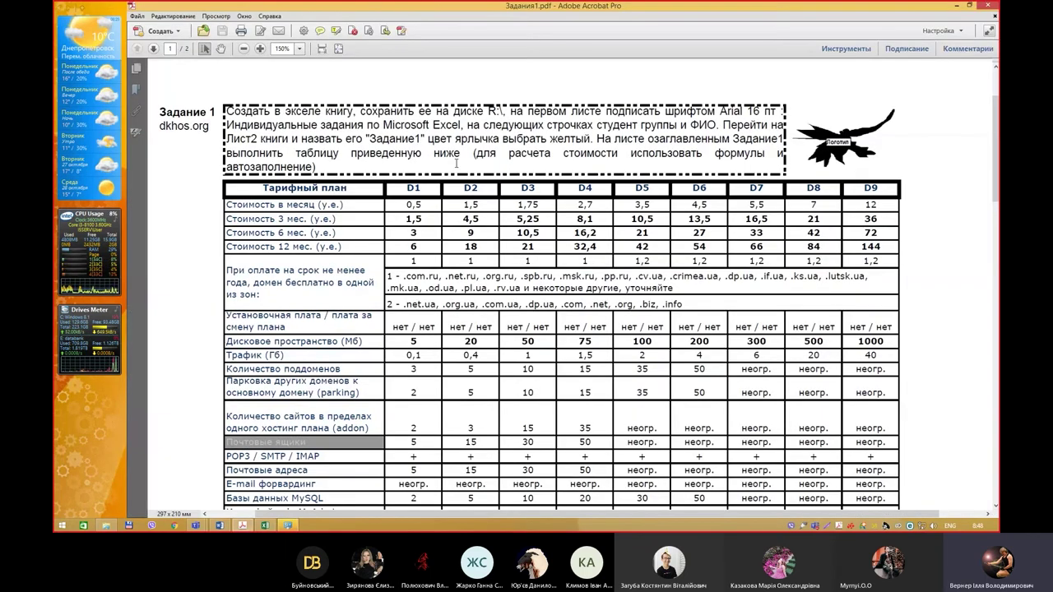
{"action": "key", "text": "alt+Tab"}
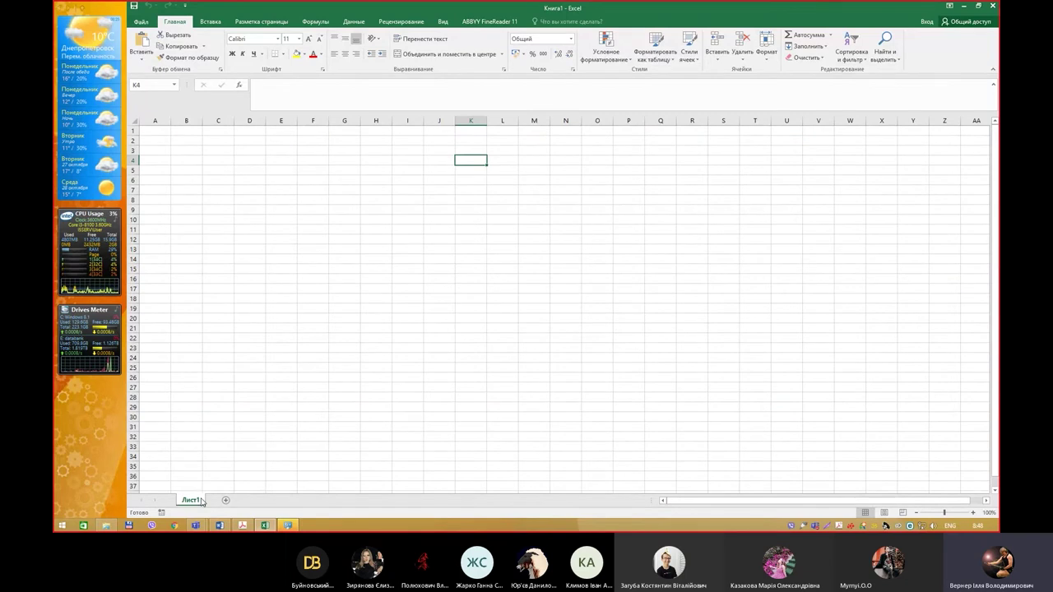
{"action": "key", "text": "alt+Tab"}
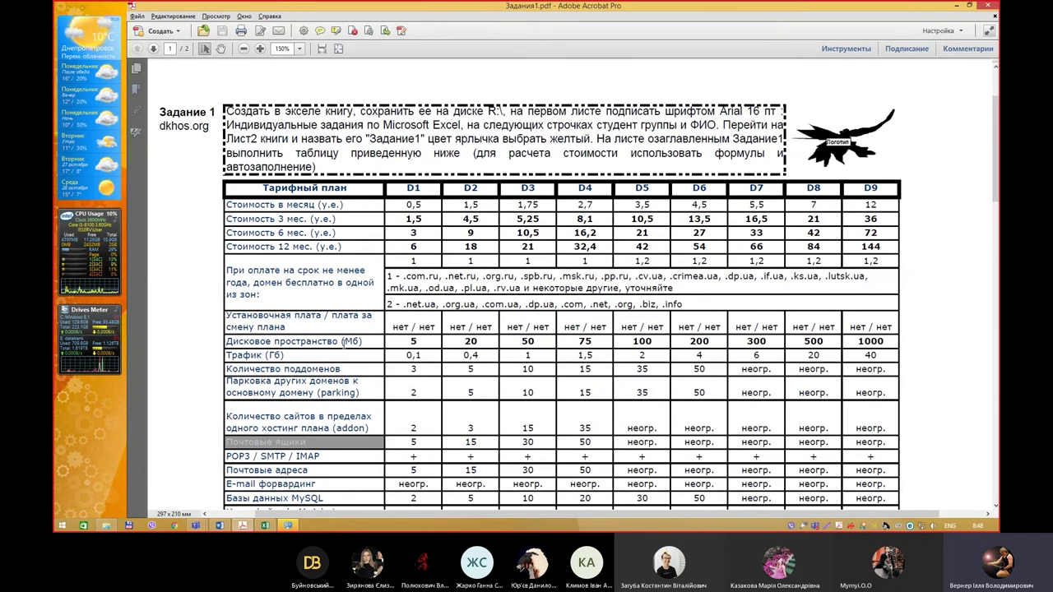
{"action": "key", "text": "alt+Tab"}
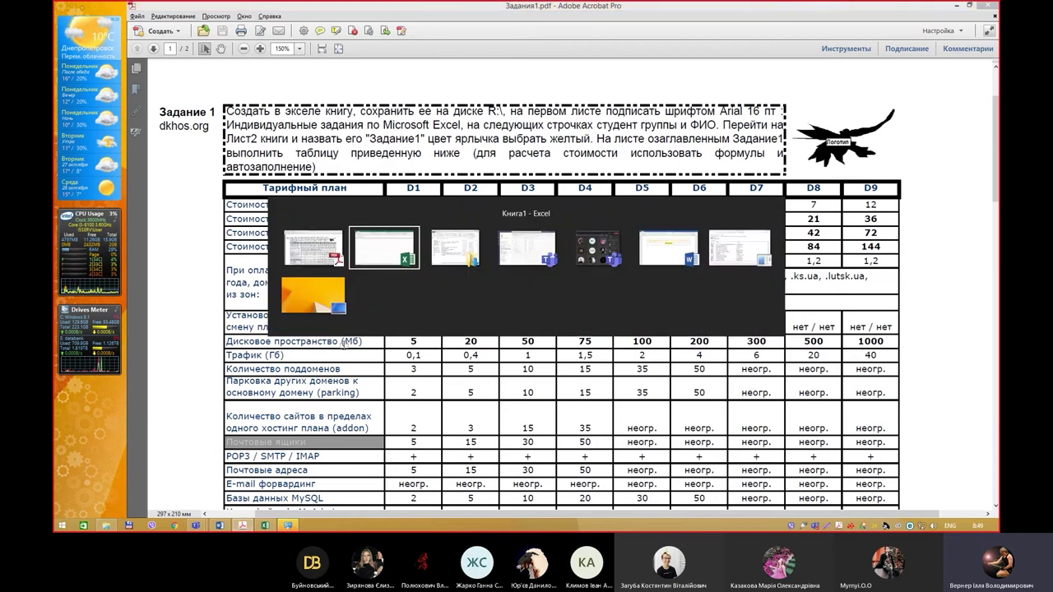
{"action": "left_click", "coordinate": [313, 190]}
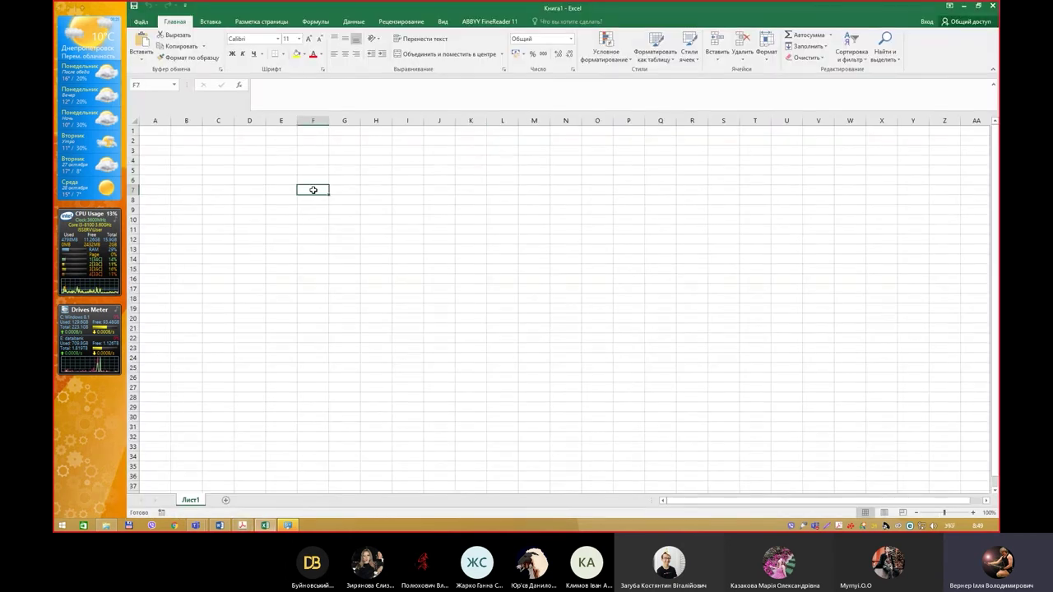
Enter 'Індивідуальне завдання по Microsoft Excel' in F7 and set it to font size 16
{"action": "type", "text": "Інд"}
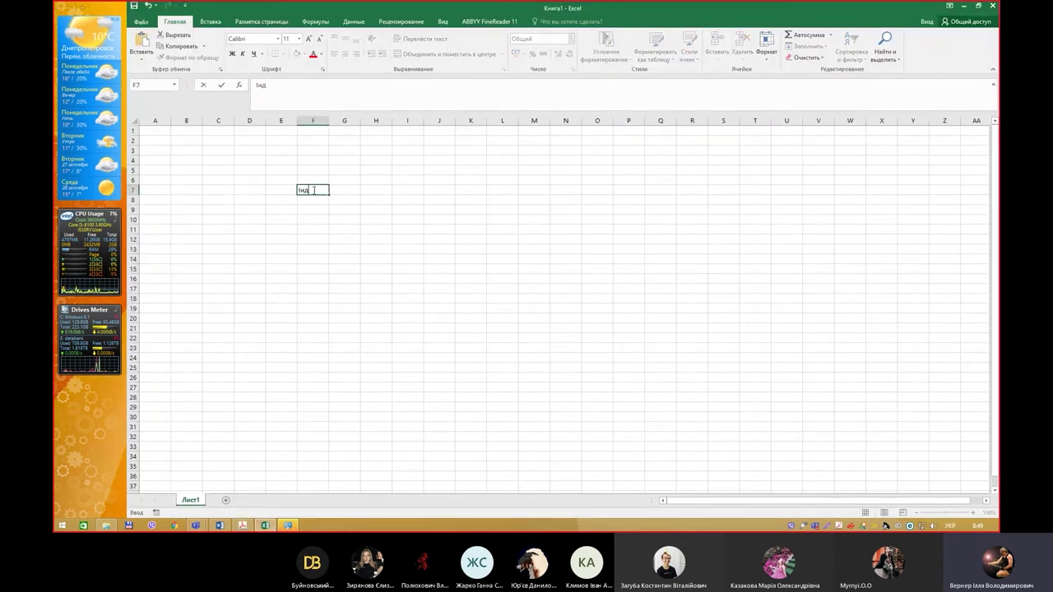
{"action": "type", "text": "ивідуальн"}
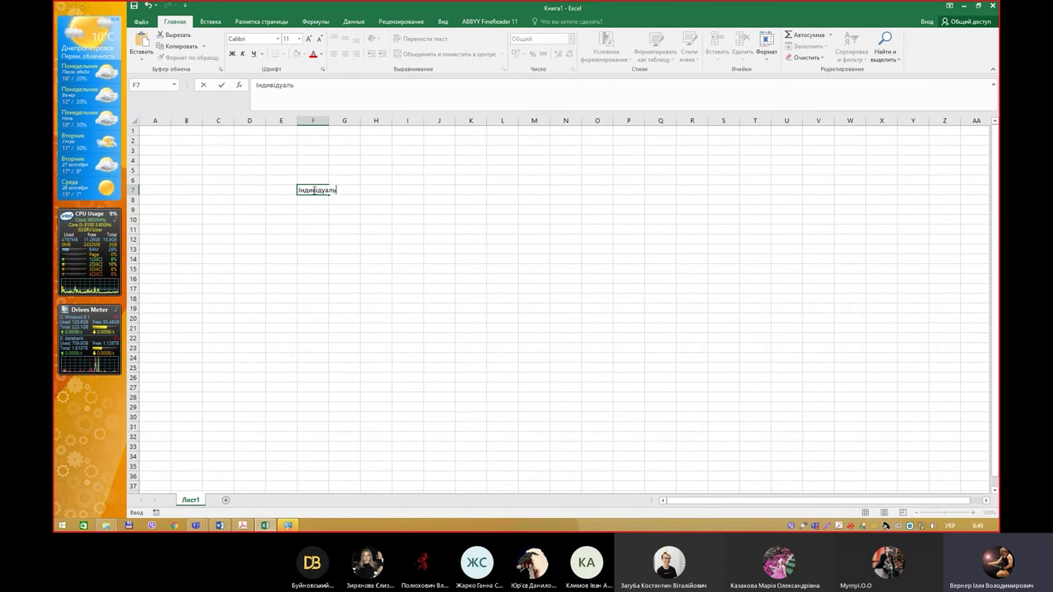
{"action": "type", "text": "е завдання"}
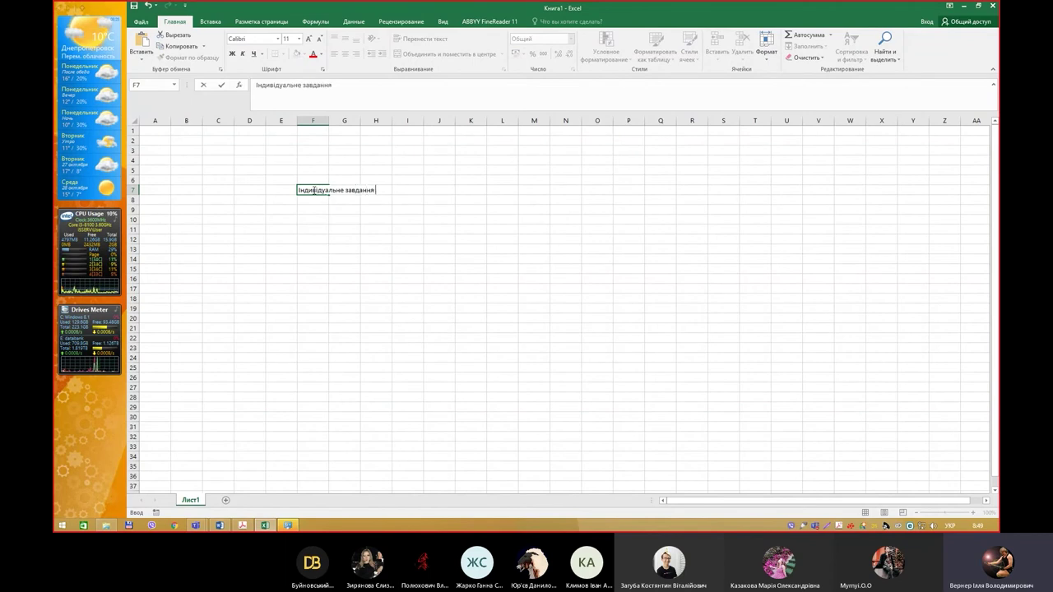
{"action": "key", "text": "alt+Tab"}
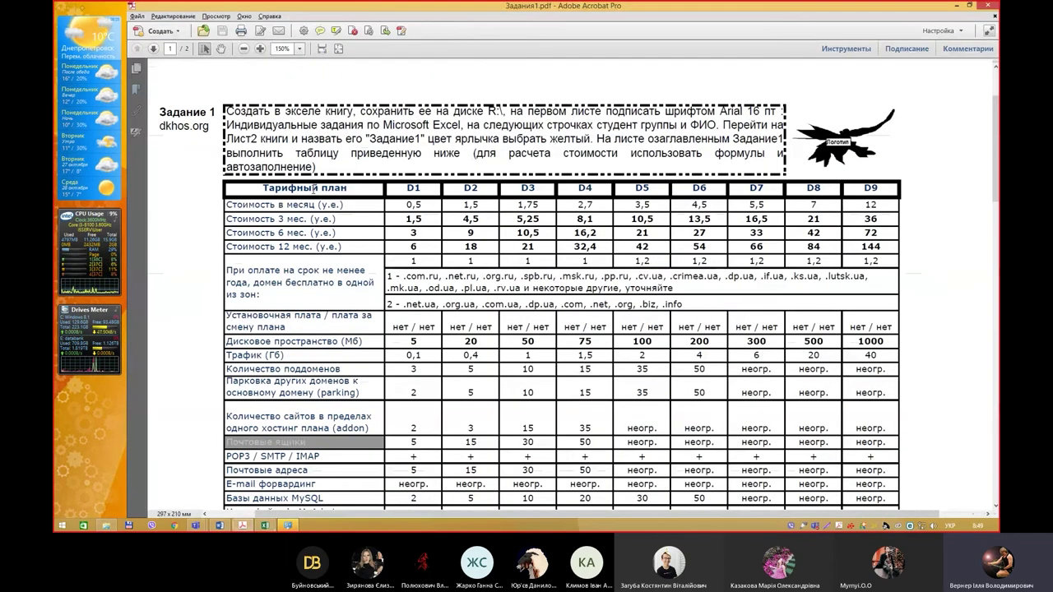
{"action": "key", "text": "alt+Tab"}
{"action": "type", "text": "по"}
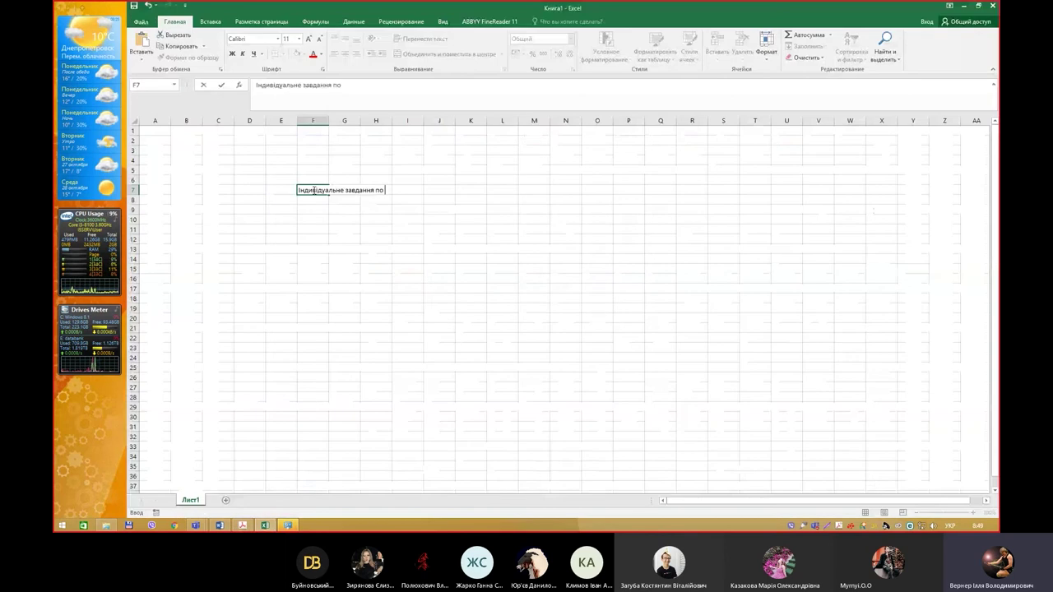
{"action": "key", "text": "alt+shift"}
{"action": "type", "text": "М"}
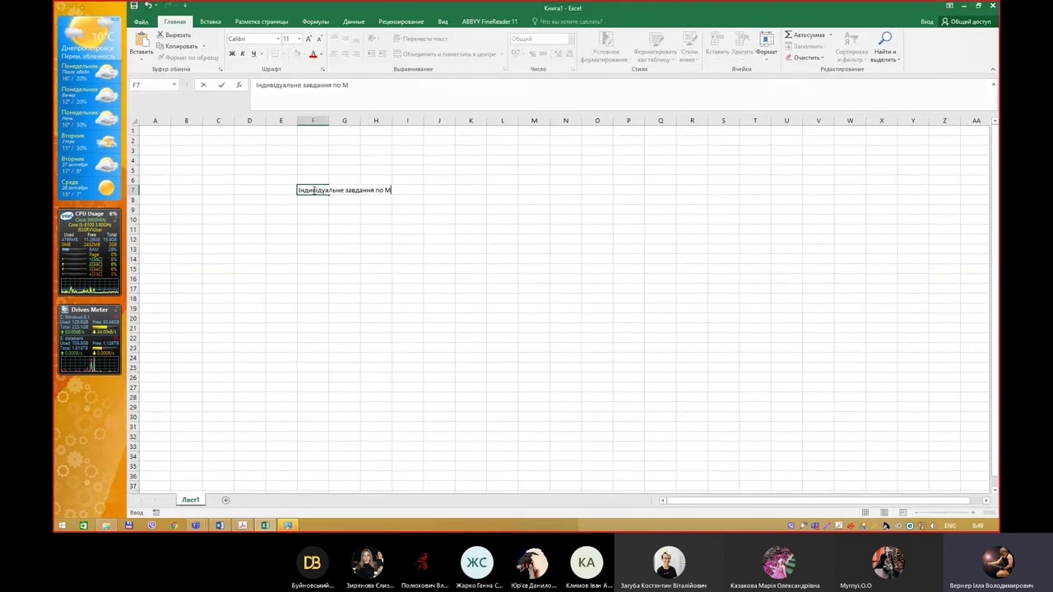
{"action": "type", "text": "іст"}
{"action": "type", "text": "sof"}
{"action": "type", "text": " Ex"}
{"action": "type", "text": "cel"}
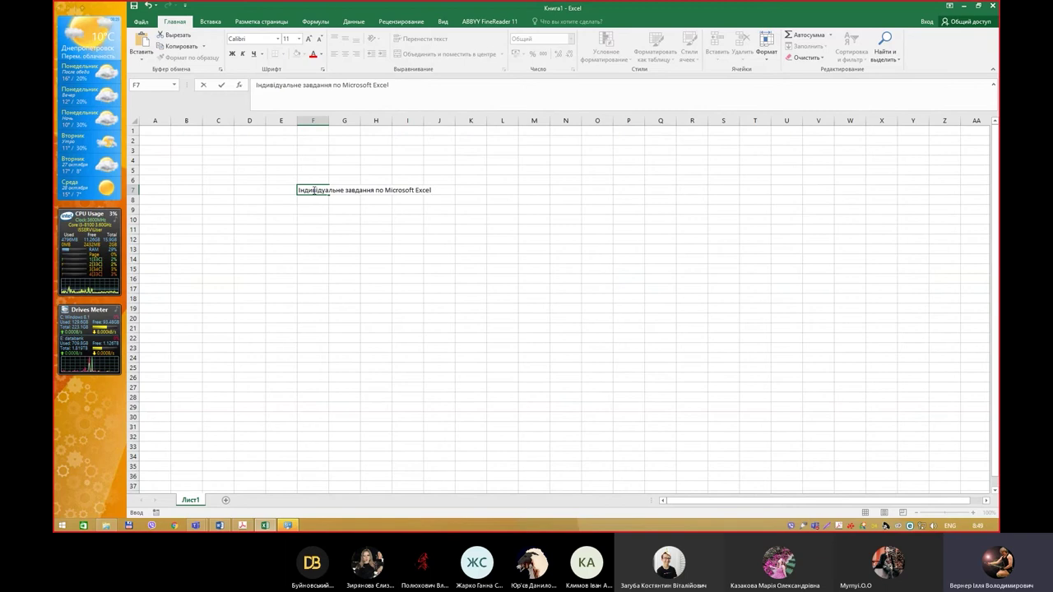
{"action": "left_click", "coordinate": [282, 191]}
{"action": "left_click", "coordinate": [303, 191]}
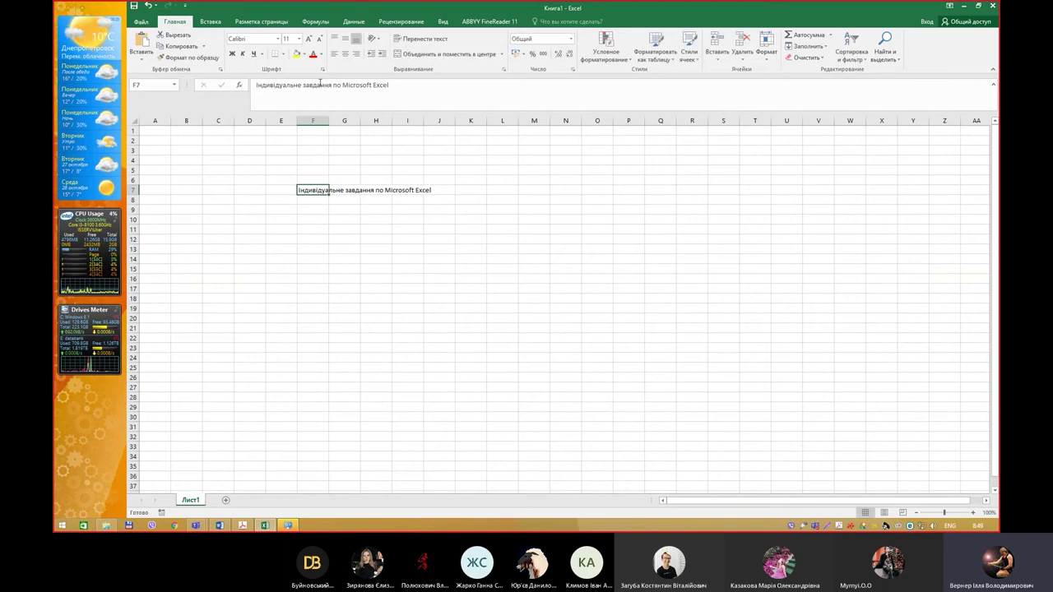
{"action": "left_click", "coordinate": [298, 39]}
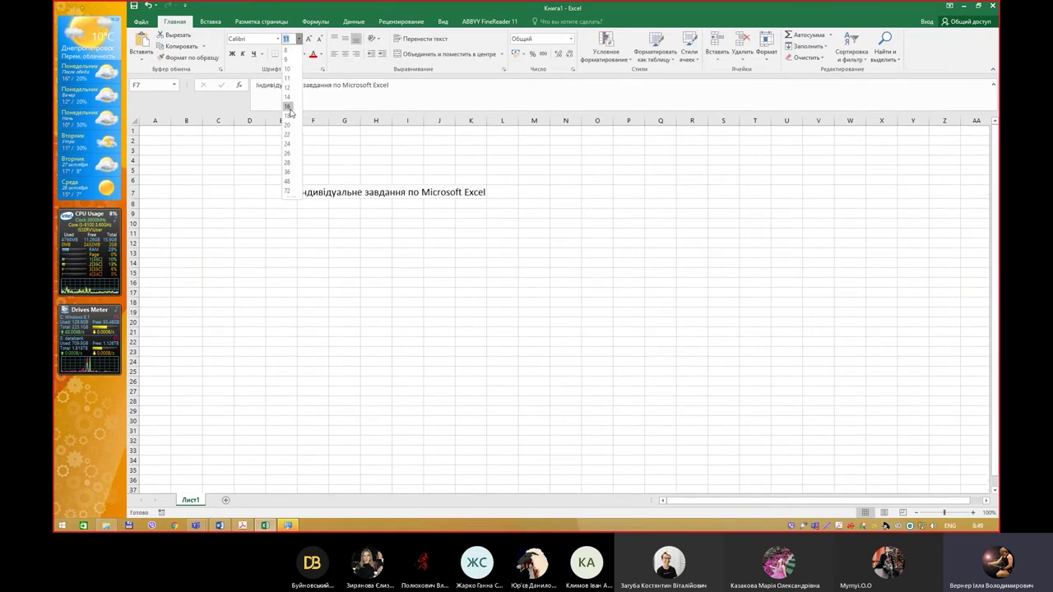
{"action": "left_click", "coordinate": [288, 106]}
Enter 'виконав ст. гр. 132 ПІБ' in F9 at font size 16
{"action": "left_click", "coordinate": [372, 176]}
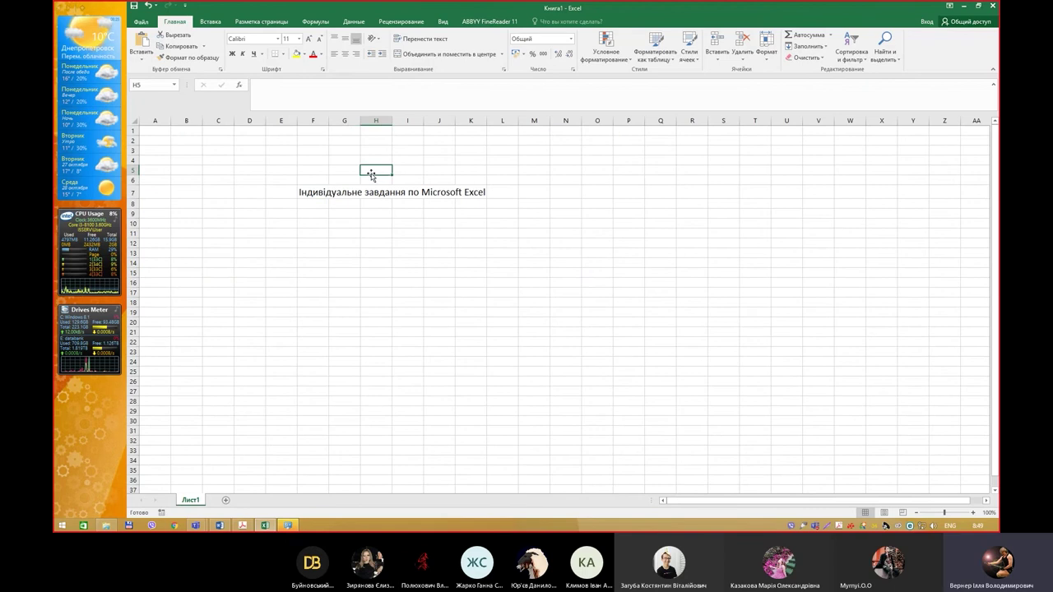
{"action": "key", "text": "alt+Tab"}
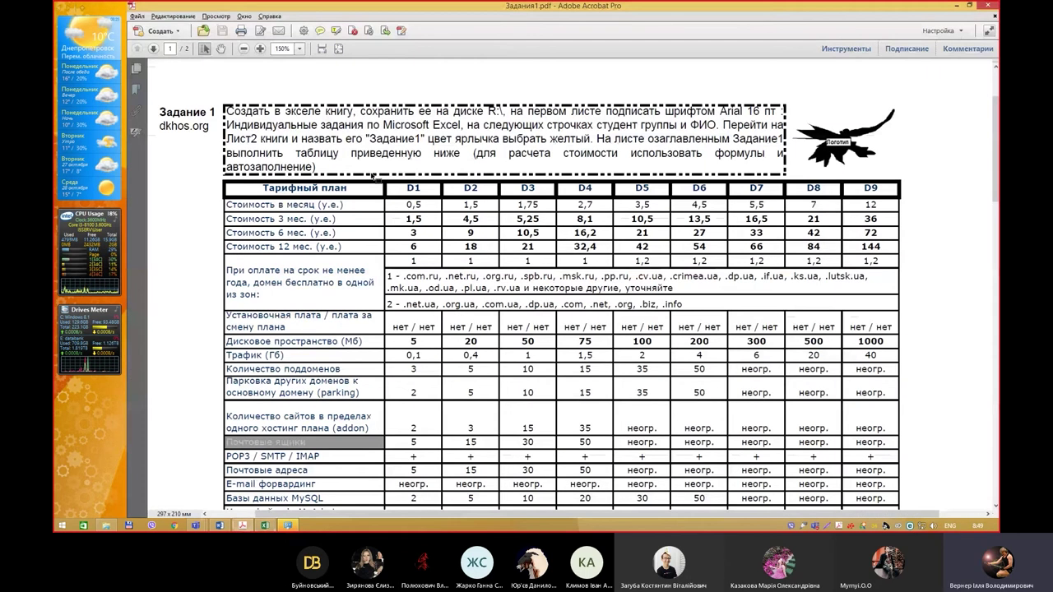
{"action": "key", "text": "alt+Tab"}
{"action": "left_click", "coordinate": [314, 214]}
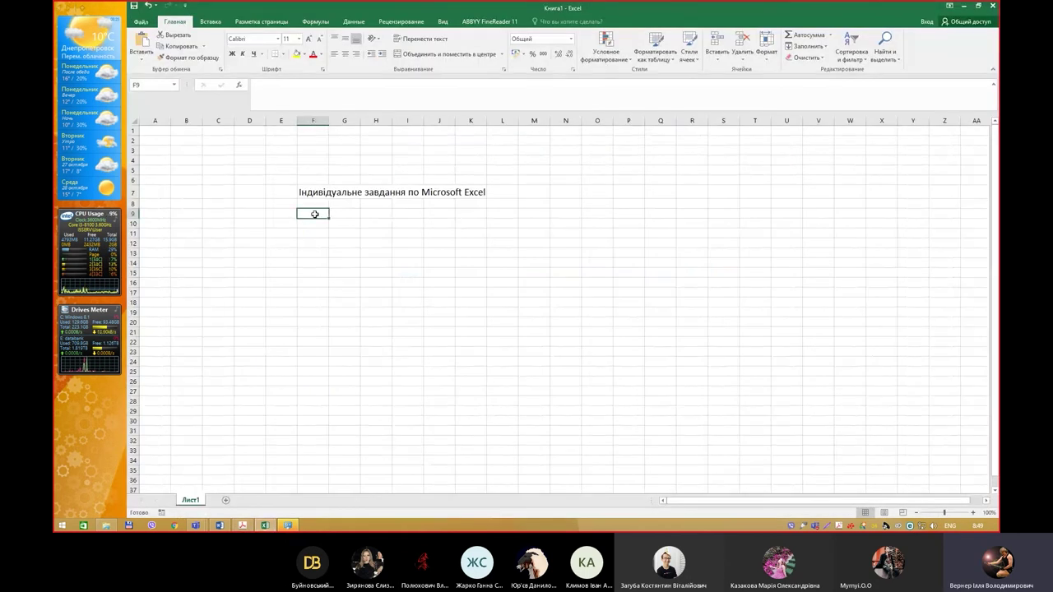
{"action": "key", "text": "alt+shift"}
{"action": "type", "text": "виконав"}
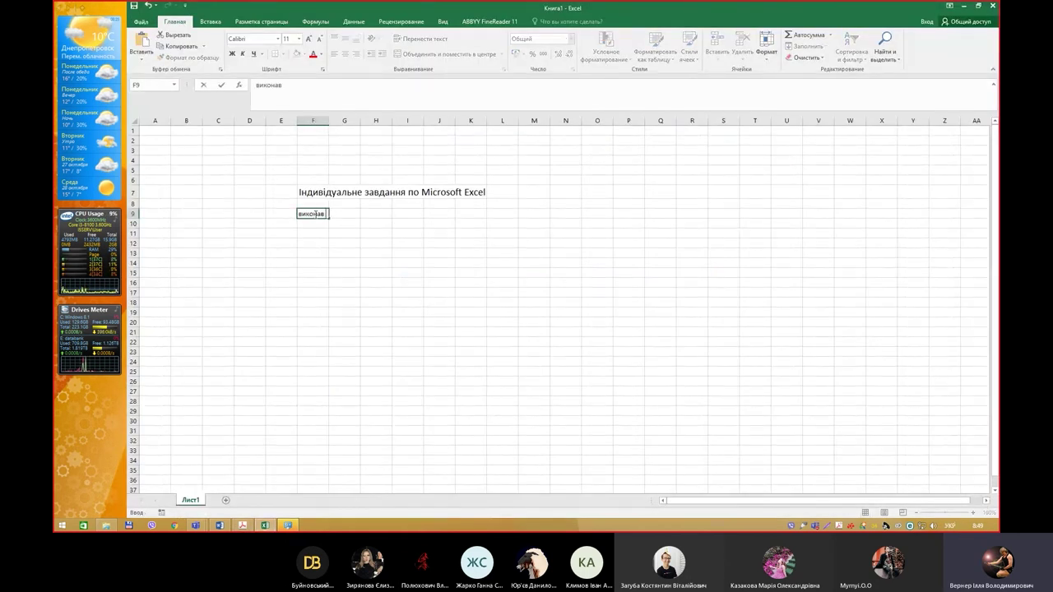
{"action": "type", "text": " ст. гр."}
{"action": "type", "text": " 132 ПІ"}
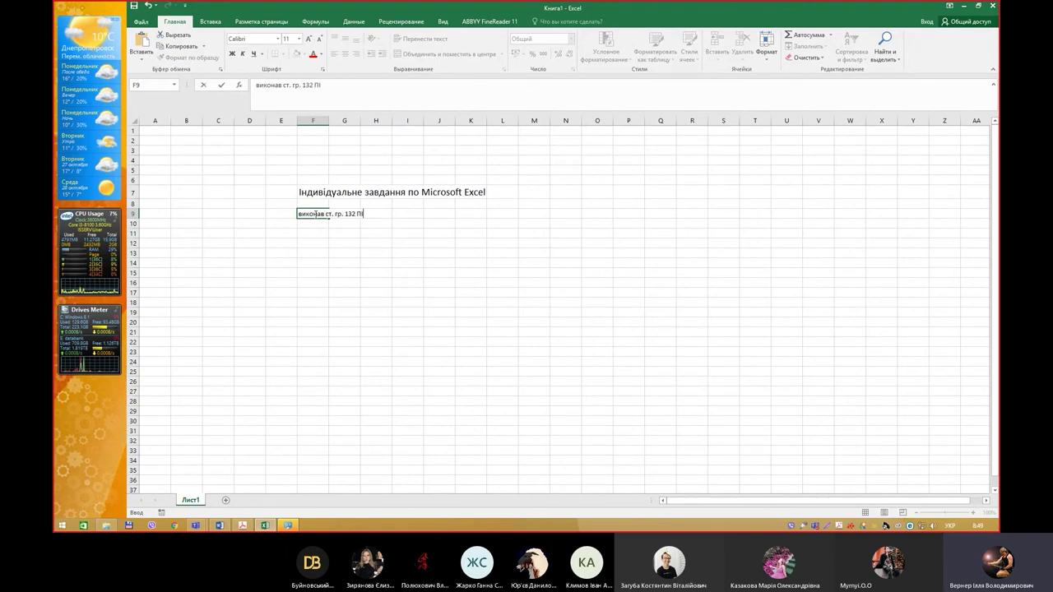
{"action": "type", "text": "Б"}
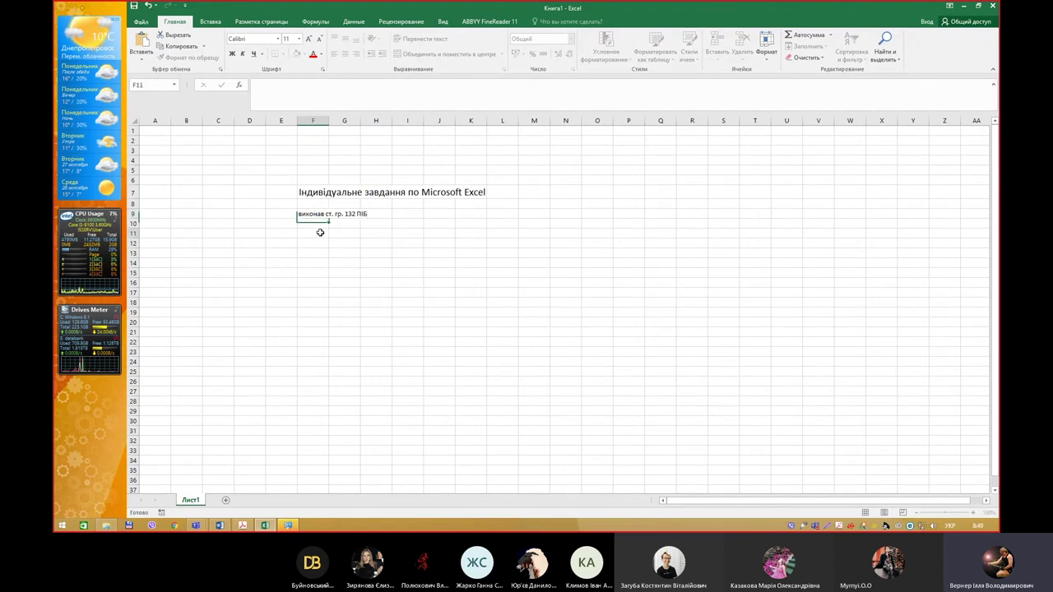
{"action": "left_click", "coordinate": [320, 230]}
{"action": "left_click", "coordinate": [316, 213]}
{"action": "left_click", "coordinate": [299, 38]}
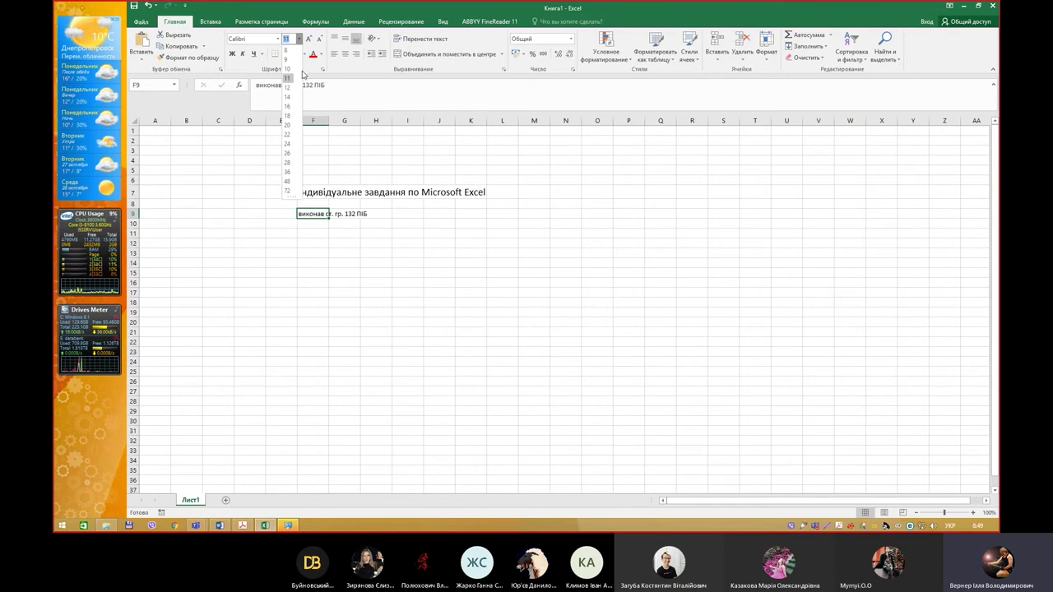
{"action": "left_click", "coordinate": [287, 107]}
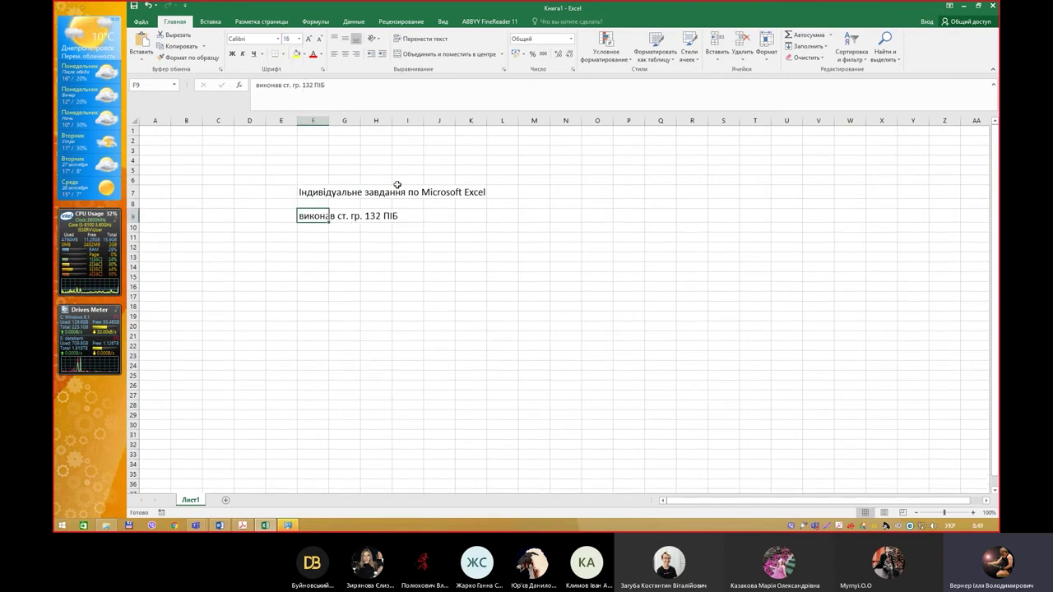
Check the PDF's instruction about Лист2, then return to the workbook
{"action": "key", "text": "alt+Tab"}
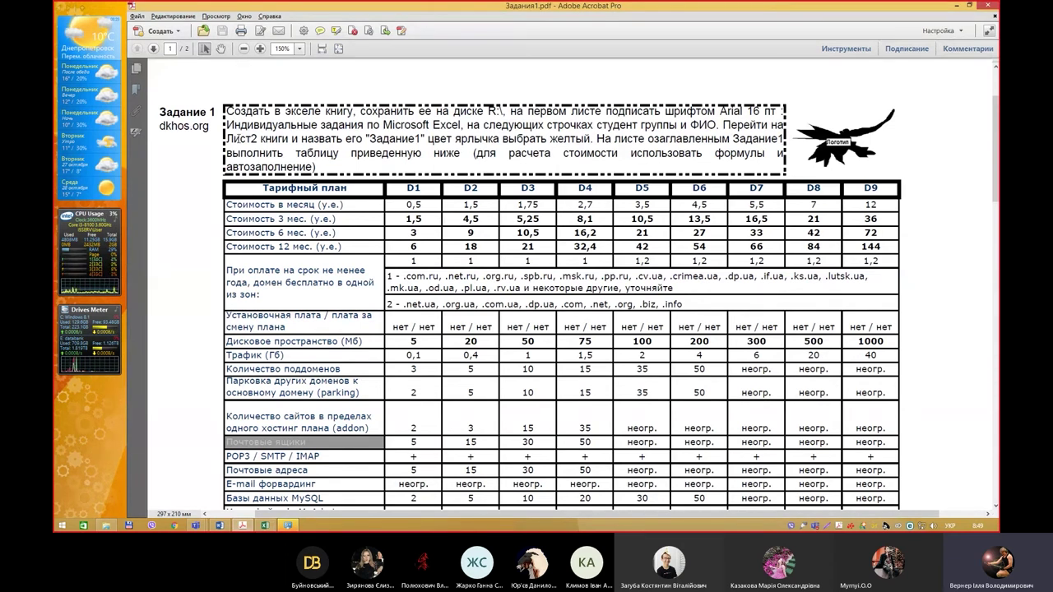
{"action": "double_click", "coordinate": [236, 138]}
{"action": "key", "text": "alt+Tab"}
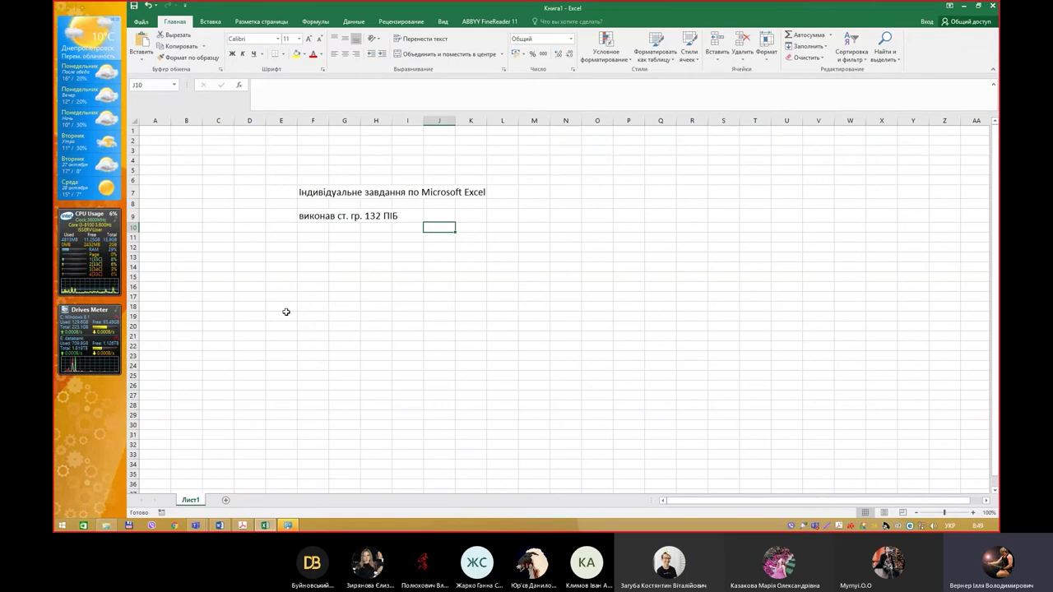
Add a new sheet and name it 'Завдання 2'
{"action": "left_click", "coordinate": [226, 501]}
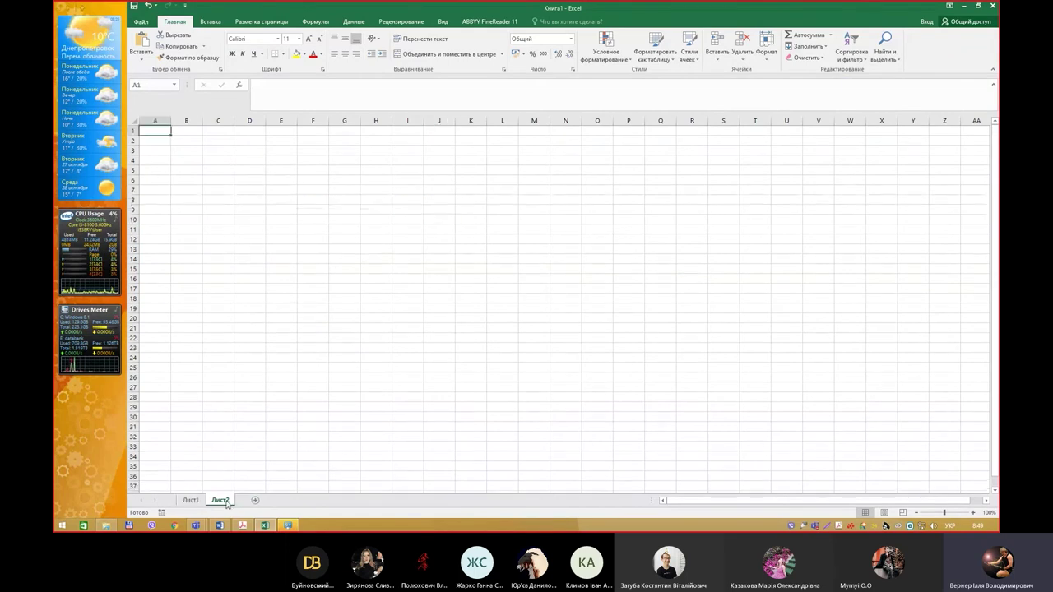
{"action": "key", "text": "alt+Tab"}
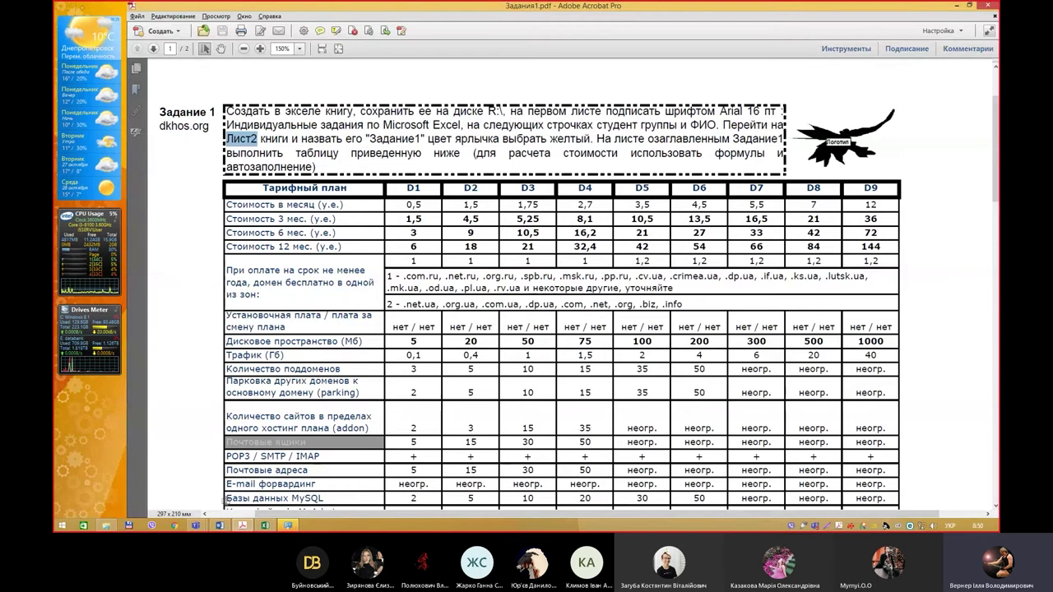
{"action": "key", "text": "alt+Tab"}
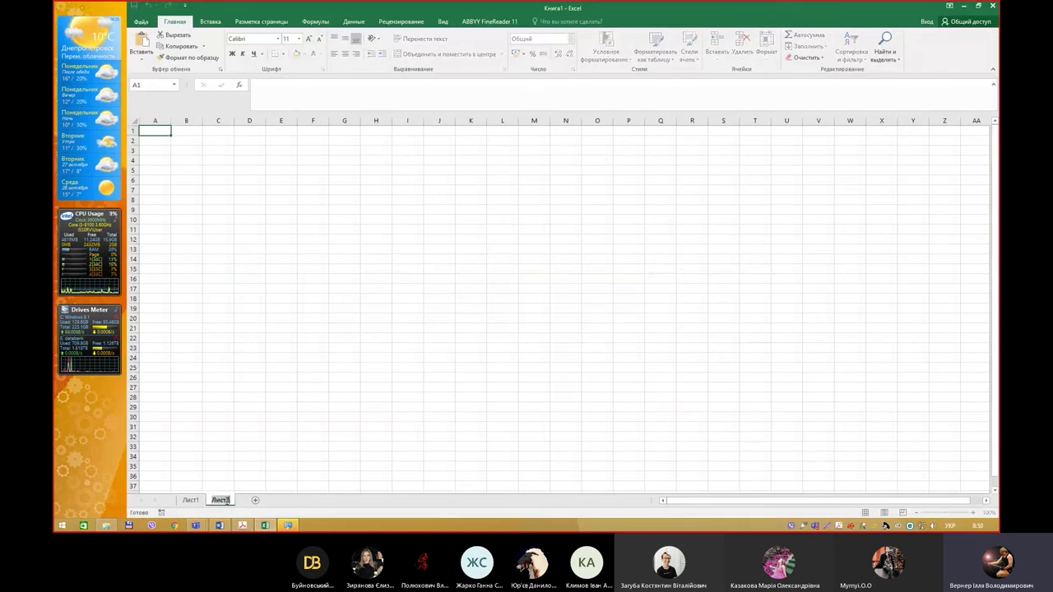
{"action": "type", "text": "Завдання 2"}
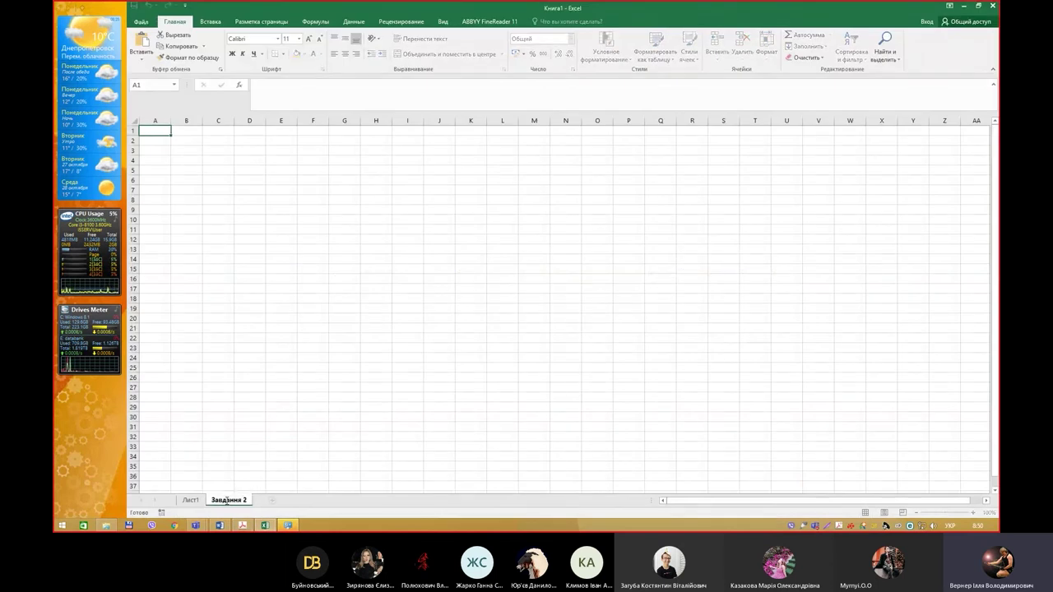
{"action": "key", "text": "Return"}
{"action": "key", "text": "alt+Tab"}
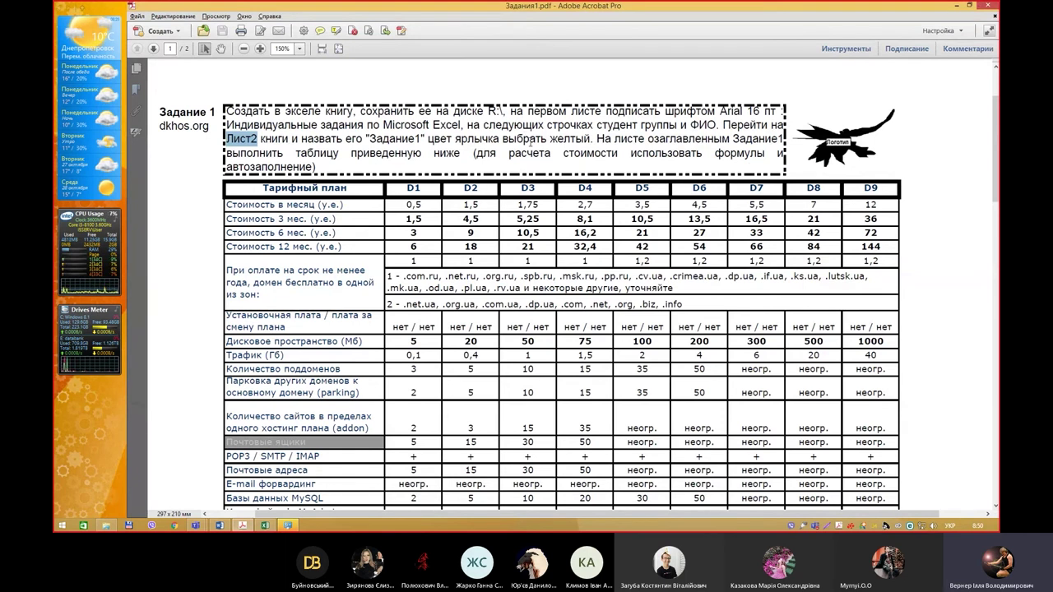
{"action": "key", "text": "alt+Tab"}
Color the Завдання 2 tab yellow and check both sheets before returning to the PDF
{"action": "right_click", "coordinate": [242, 500]}
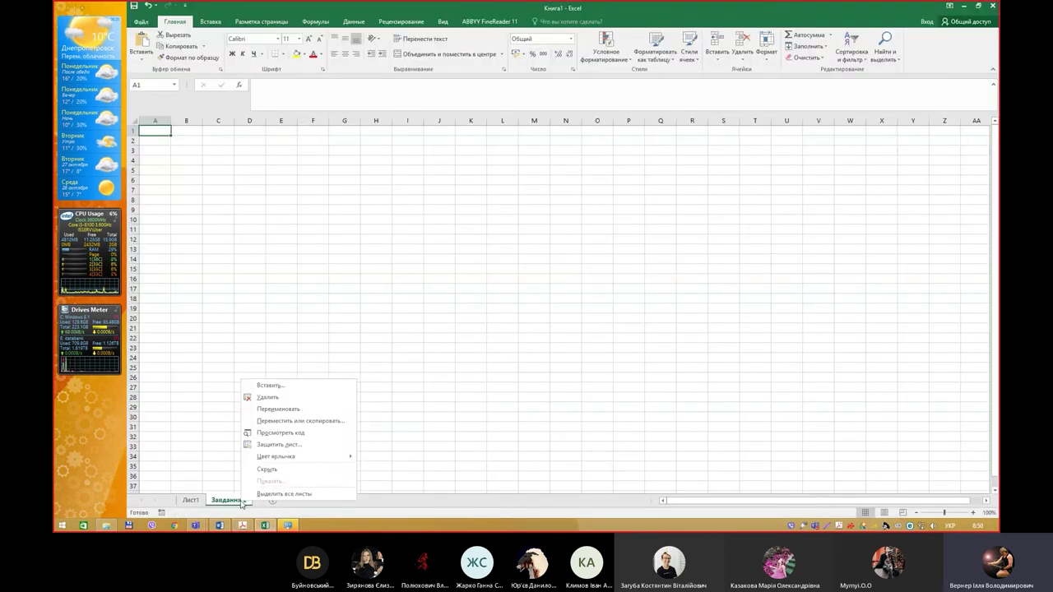
{"action": "mouse_move", "coordinate": [297, 455]}
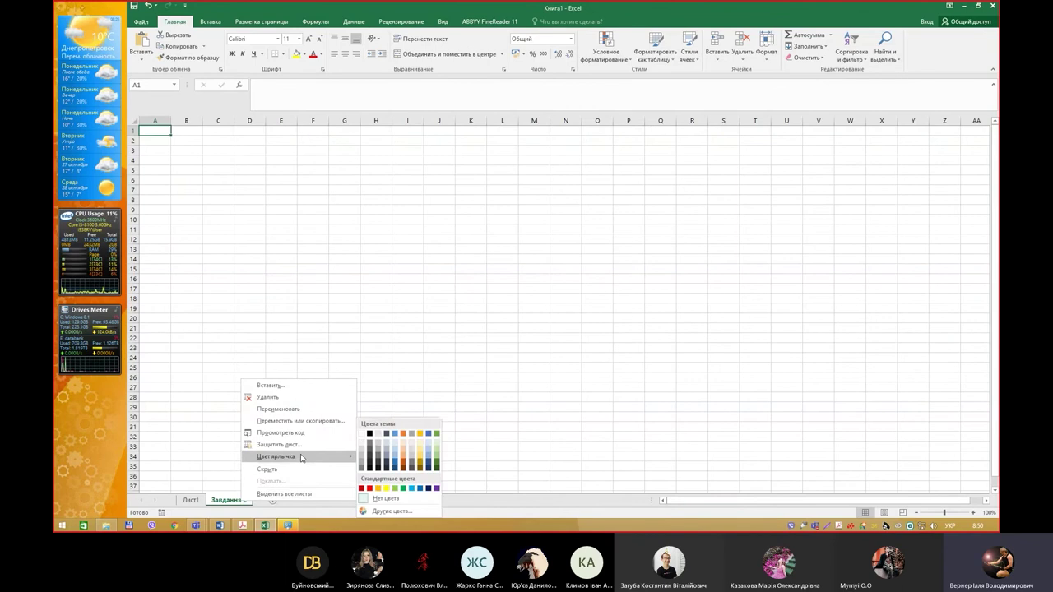
{"action": "left_click", "coordinate": [389, 489]}
{"action": "left_click", "coordinate": [191, 500]}
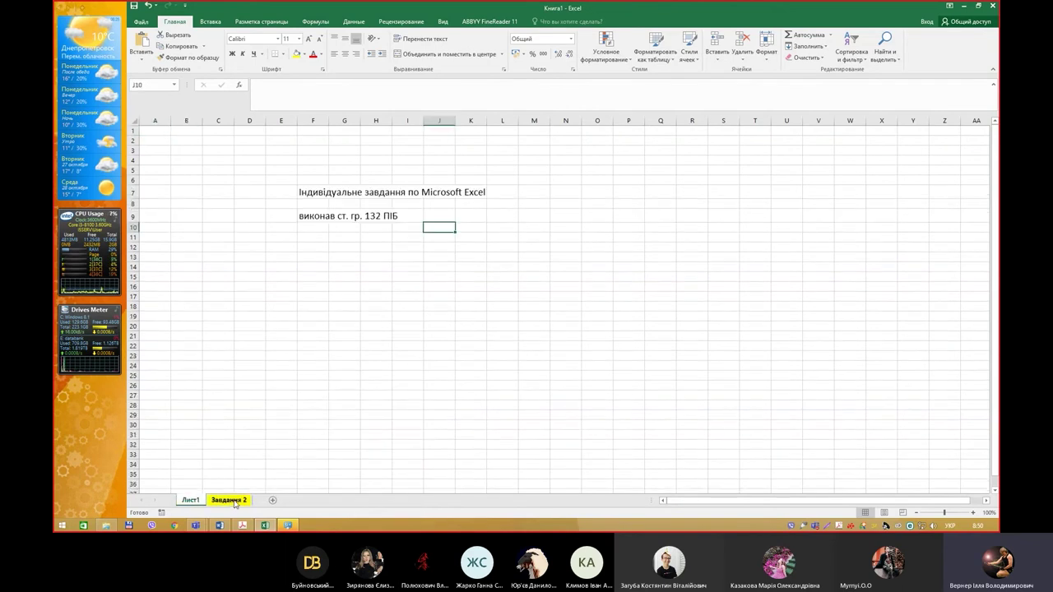
{"action": "left_click", "coordinate": [201, 500]}
{"action": "left_click", "coordinate": [216, 504]}
{"action": "left_click", "coordinate": [190, 500]}
{"action": "left_click", "coordinate": [228, 500]}
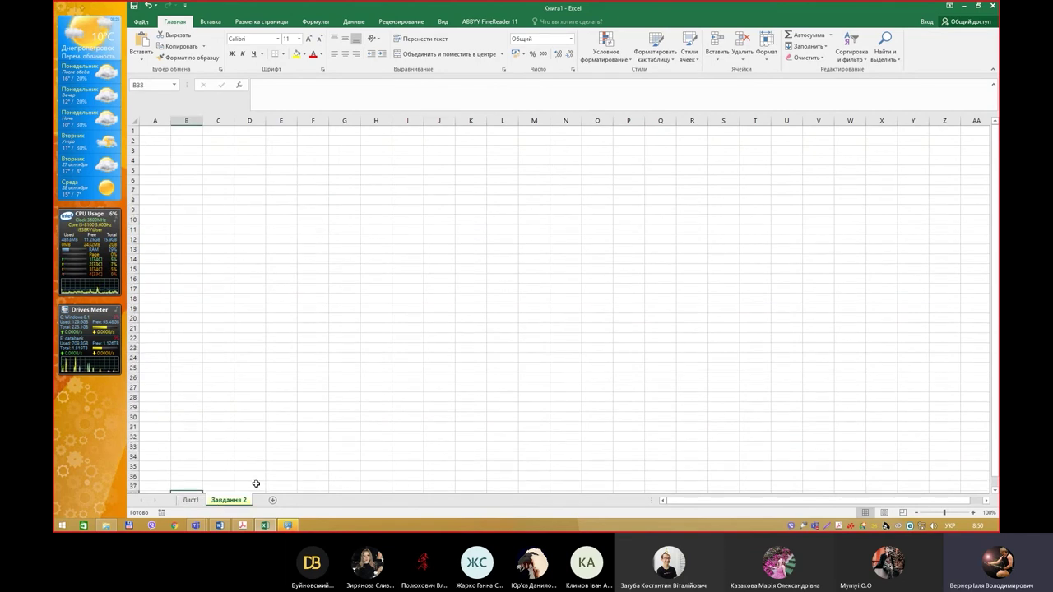
{"action": "key", "text": "alt+Tab"}
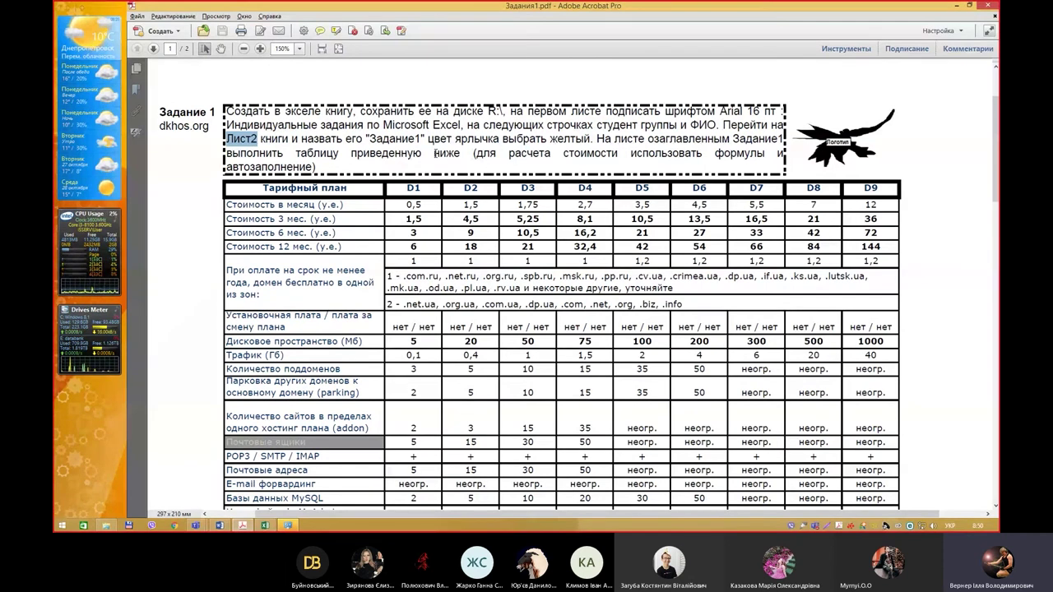
Scroll the PDF down until the tariff table is visible through the Анонимный FTP row
{"action": "scroll", "coordinate": [437, 158], "scroll_direction": "down", "scroll_amount": 3}
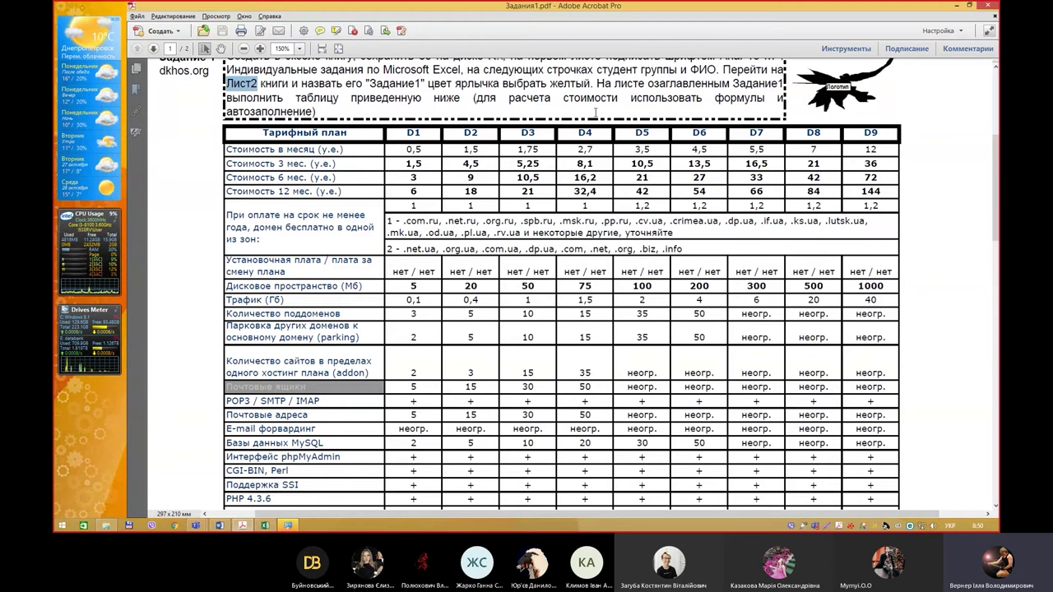
{"action": "scroll", "coordinate": [558, 125], "scroll_direction": "down", "scroll_amount": 1}
{"action": "scroll", "coordinate": [558, 125], "scroll_direction": "down", "scroll_amount": 1}
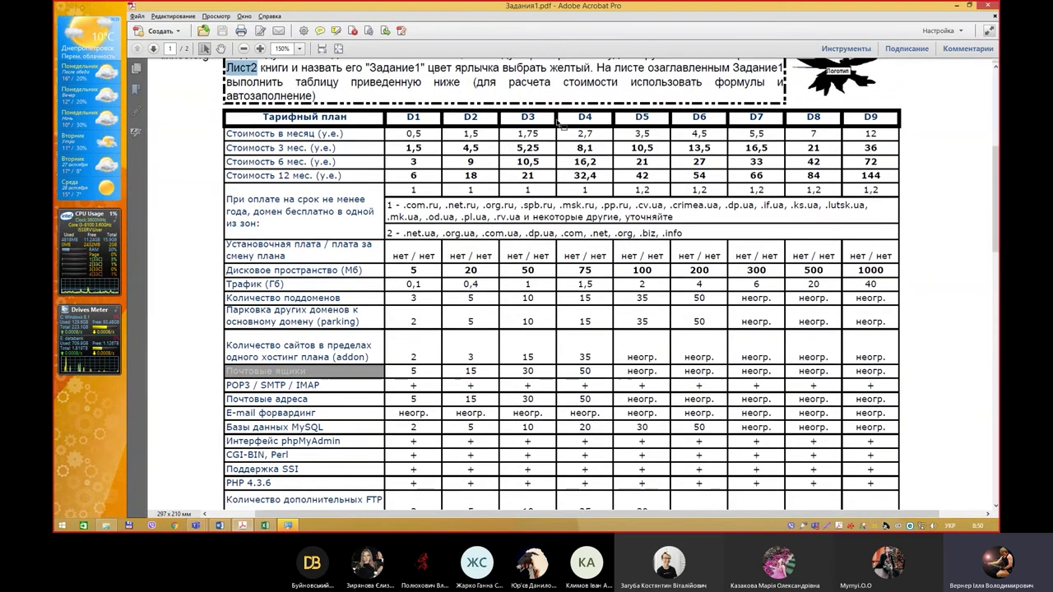
{"action": "scroll", "coordinate": [559, 125], "scroll_direction": "down", "scroll_amount": 1}
{"action": "scroll", "coordinate": [558, 125], "scroll_direction": "down", "scroll_amount": 1}
{"action": "scroll", "coordinate": [558, 125], "scroll_direction": "down", "scroll_amount": 1}
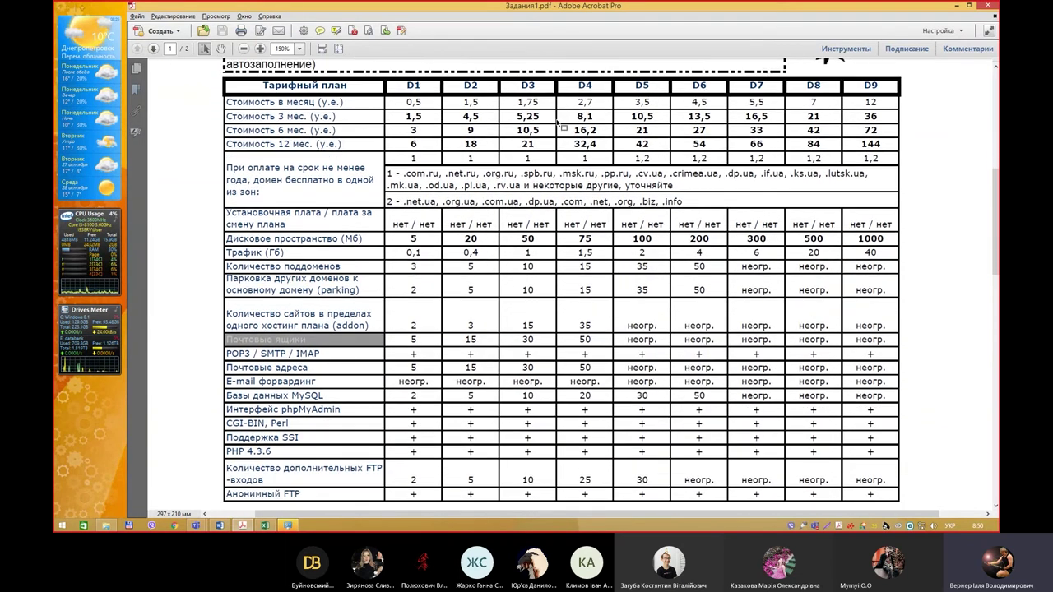
{"action": "scroll", "coordinate": [562, 125], "scroll_direction": "down", "scroll_amount": 1}
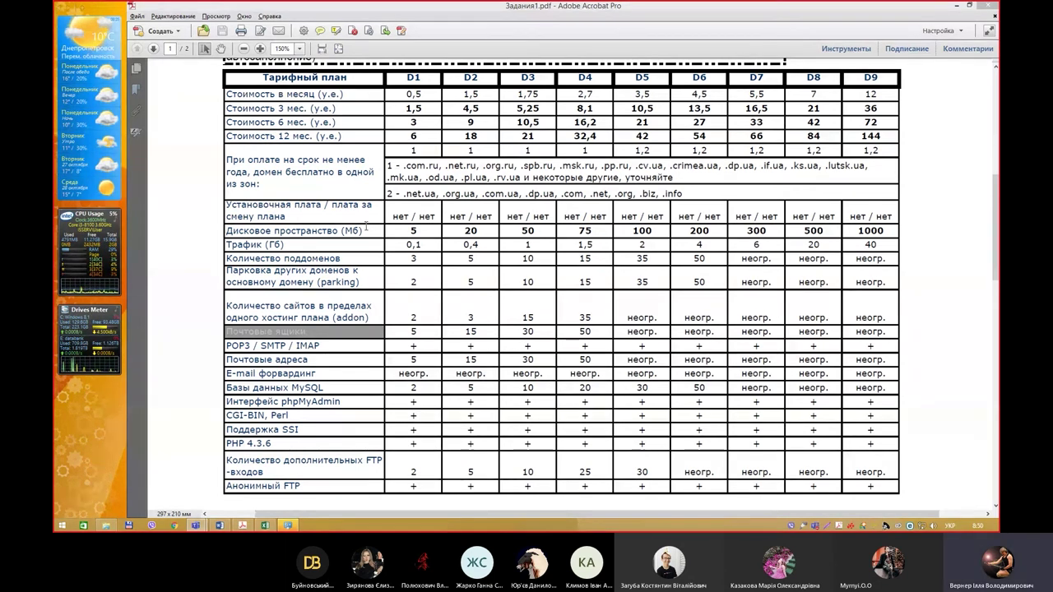
Copy 'Тарифный план' from the PDF and paste it into cell B2
{"action": "left_click_drag", "start_coordinate": [346, 77], "coordinate": [263, 77]}
{"action": "right_click", "coordinate": [284, 81]}
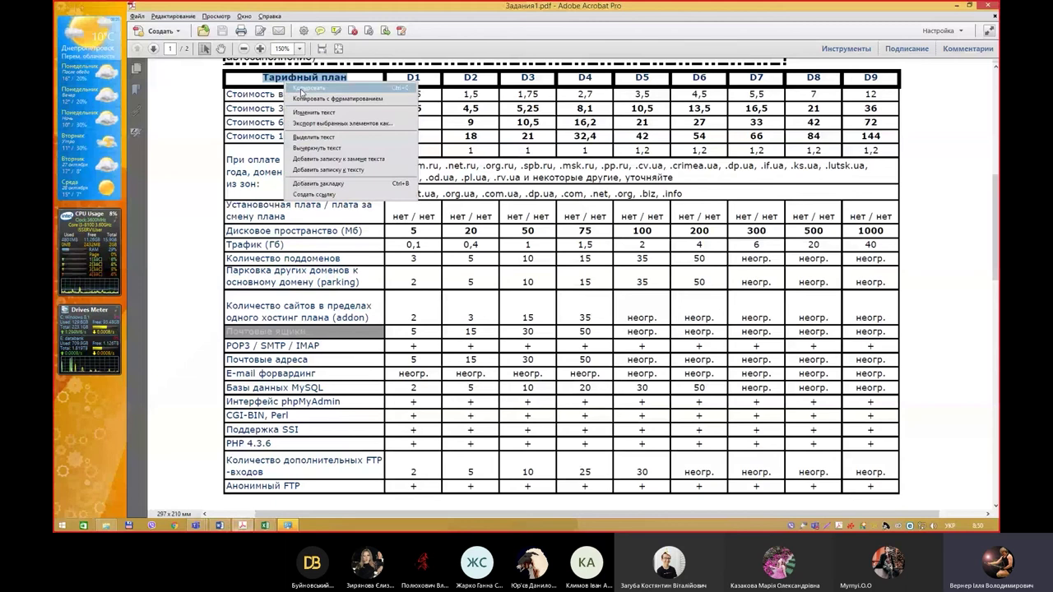
{"action": "left_click", "coordinate": [301, 88]}
{"action": "left_click", "coordinate": [264, 525]}
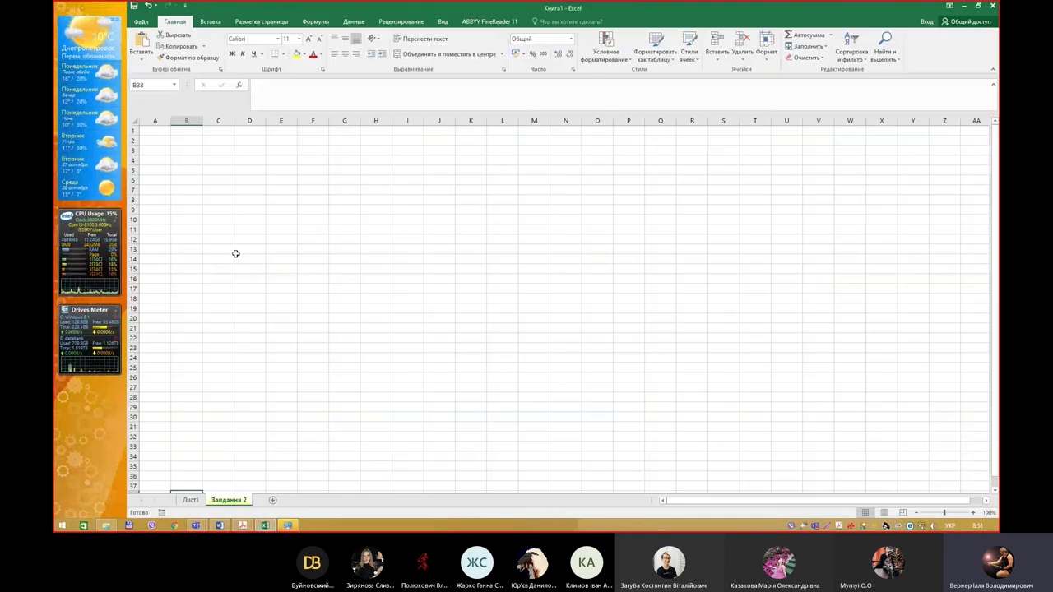
{"action": "left_click", "coordinate": [183, 146]}
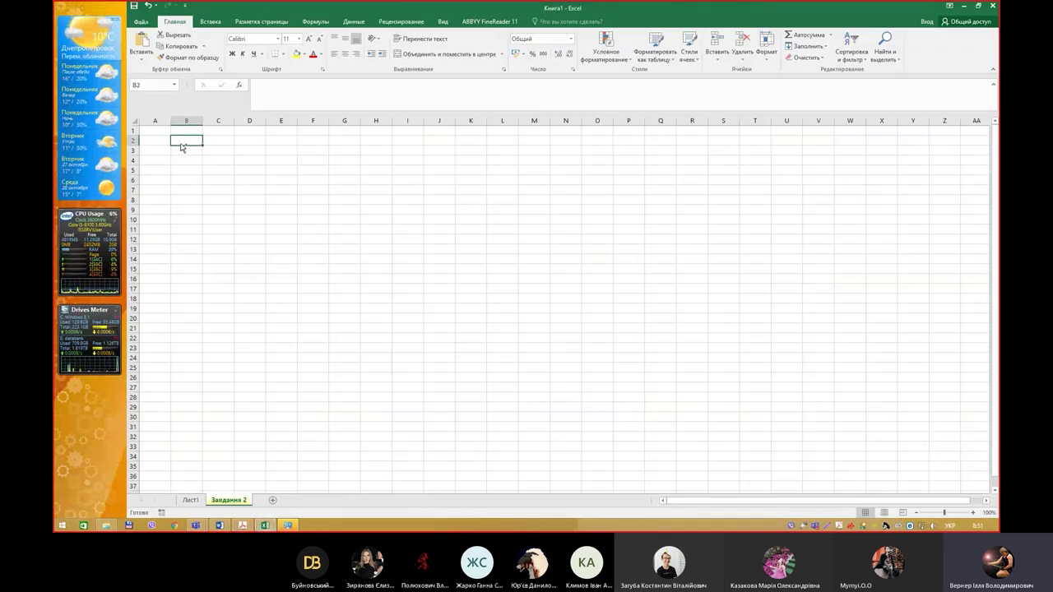
{"action": "key", "text": "ctrl+v"}
Try copying the D1 header from the PDF, then autofit column B to 'Тарифный план'
{"action": "key", "text": "alt+Tab"}
{"action": "key", "text": "alt+Tab"}
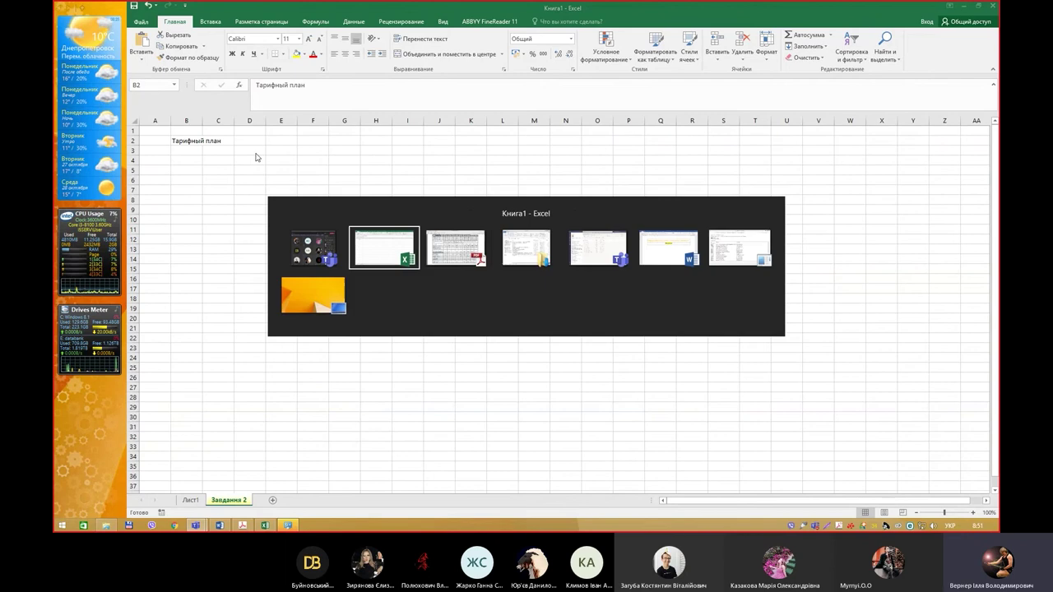
{"action": "key", "text": "alt+Tab"}
{"action": "double_click", "coordinate": [417, 78]}
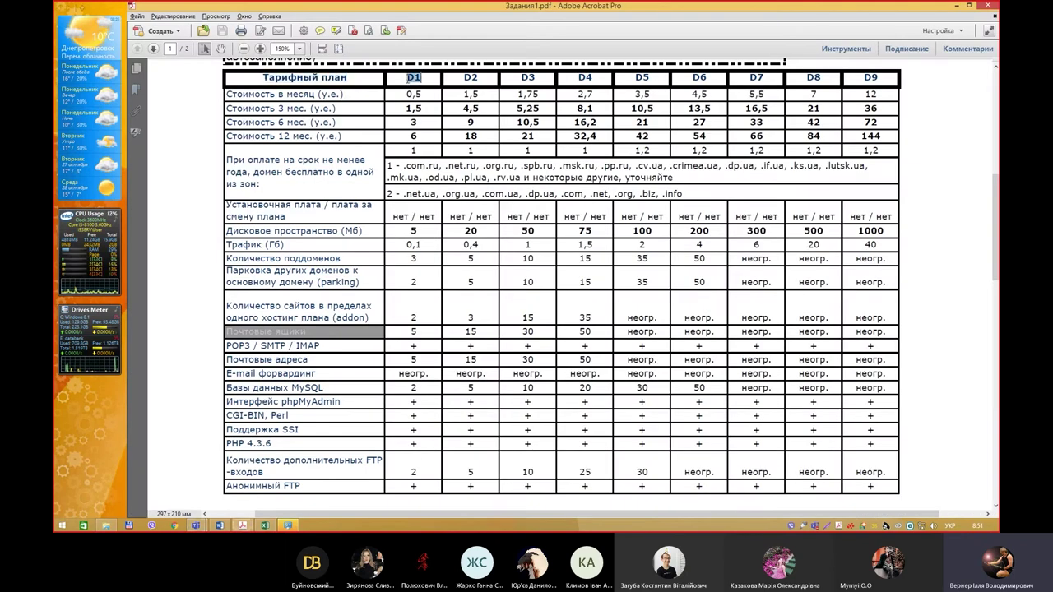
{"action": "key", "text": "ctrl+c"}
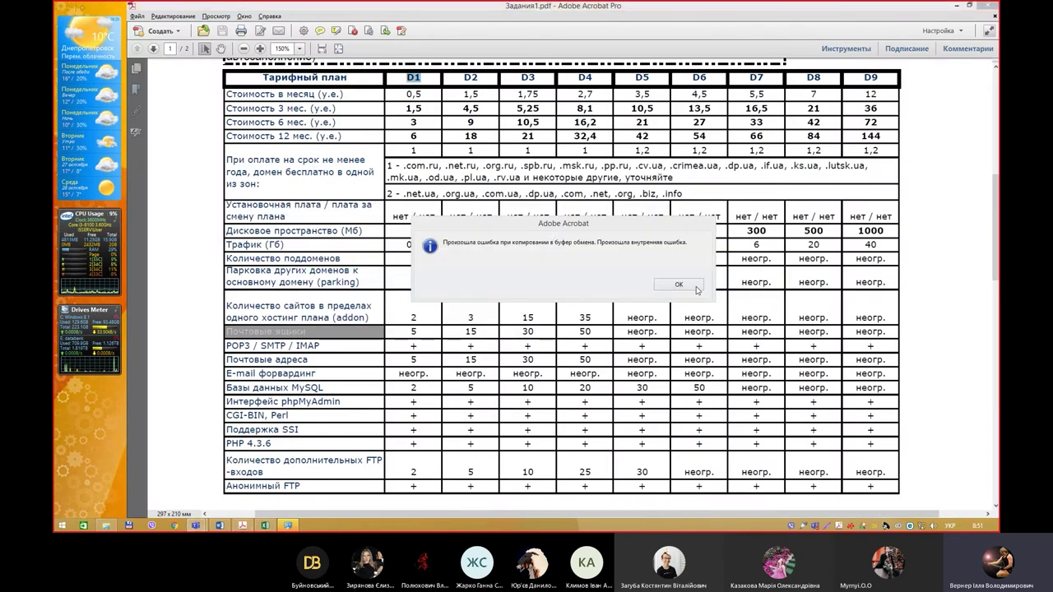
{"action": "key", "text": "Return"}
{"action": "key", "text": "alt+Tab"}
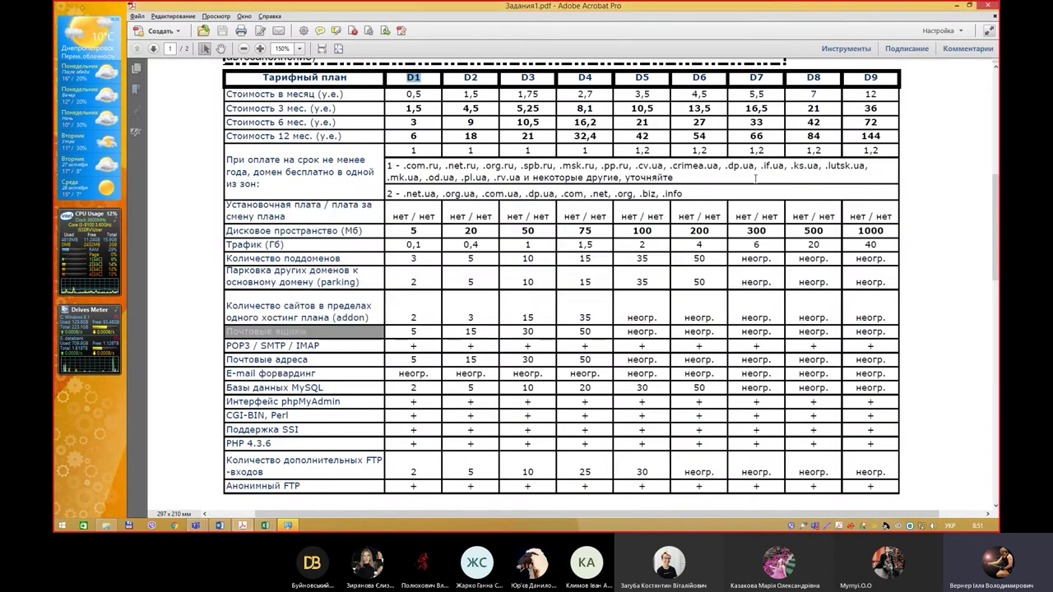
{"action": "key", "text": "alt+Tab"}
{"action": "key", "text": "alt+Tab"}
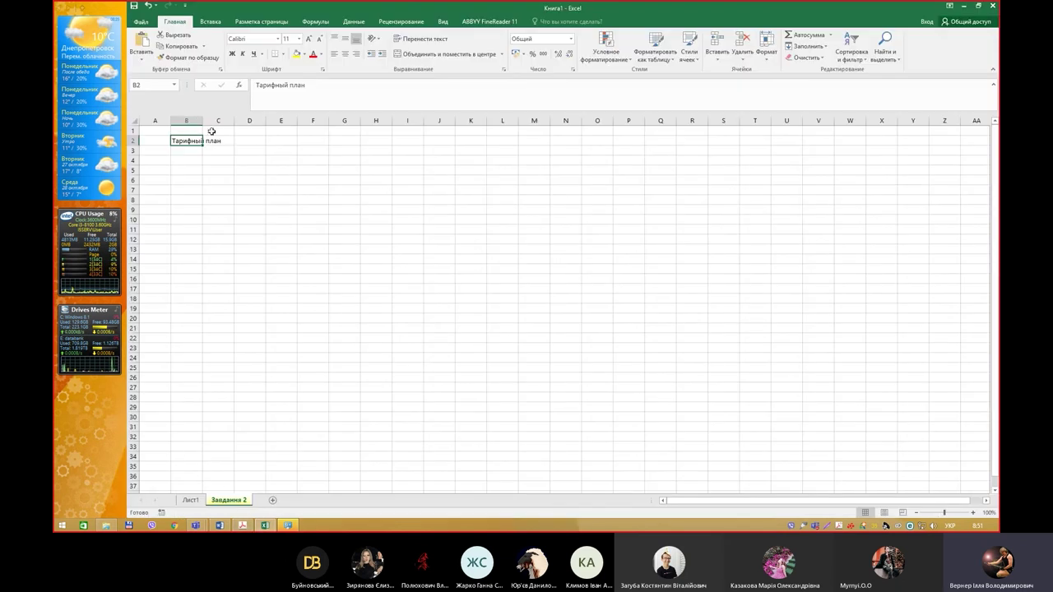
{"action": "left_click_drag", "start_coordinate": [202, 120], "coordinate": [198, 120]}
{"action": "double_click", "coordinate": [198, 120]}
Enter plan headers D1 through D8 across C2:J2
{"action": "left_click", "coordinate": [243, 141]}
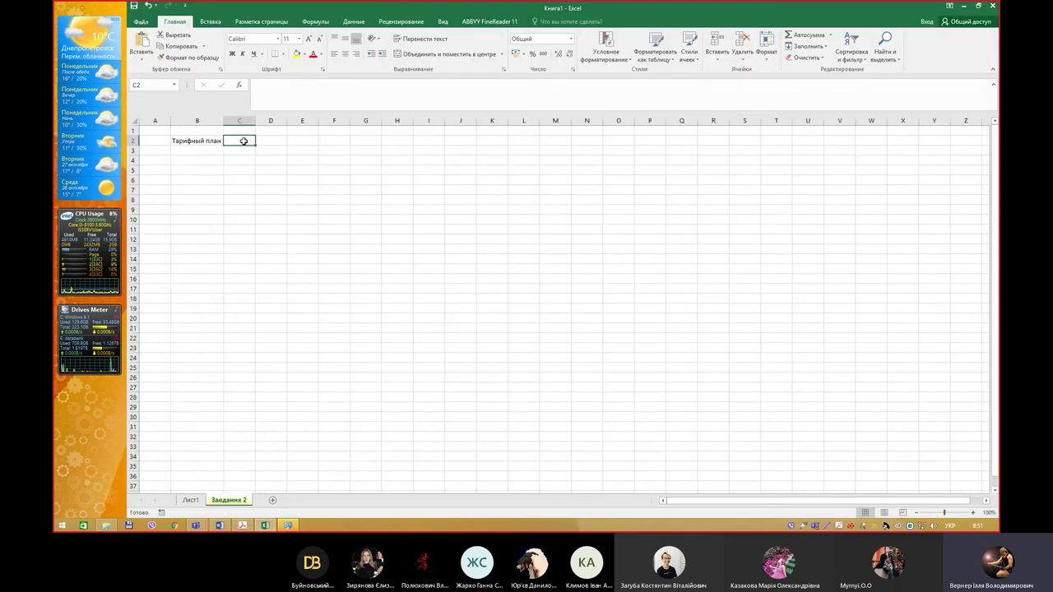
{"action": "key", "text": "alt+shift"}
{"action": "type", "text": "D1"}
{"action": "key", "text": "Tab"}
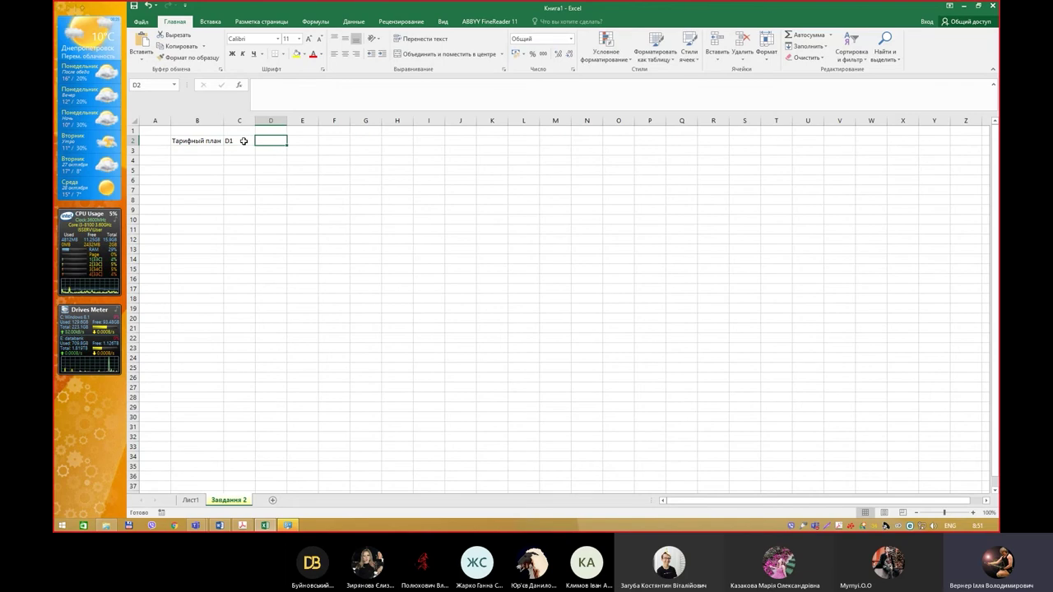
{"action": "type", "text": "D2"}
{"action": "key", "text": "Tab"}
{"action": "type", "text": "D"}
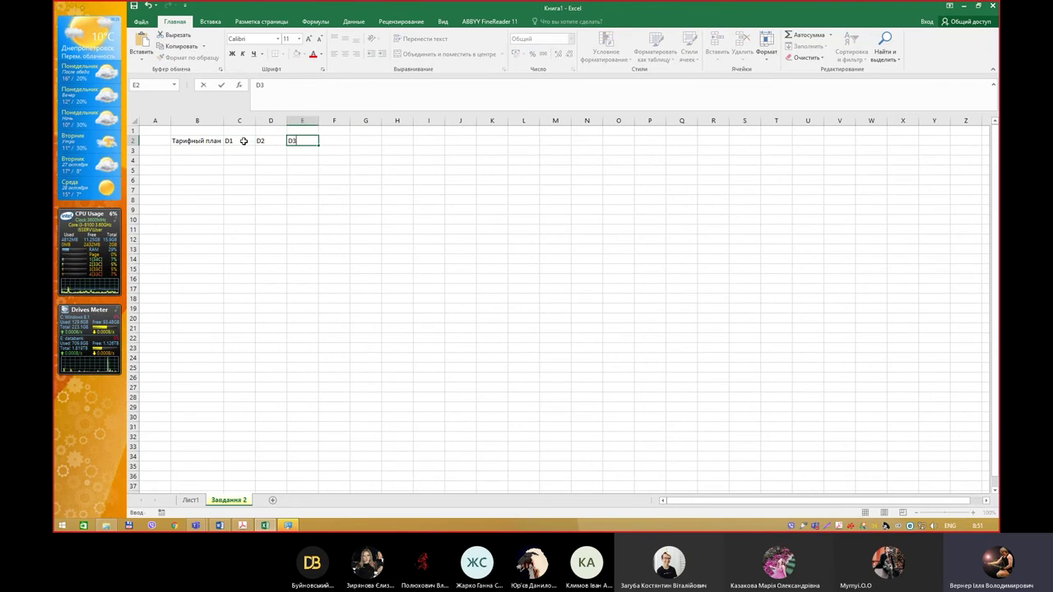
{"action": "key", "text": "Tab"}
{"action": "type", "text": "D4"}
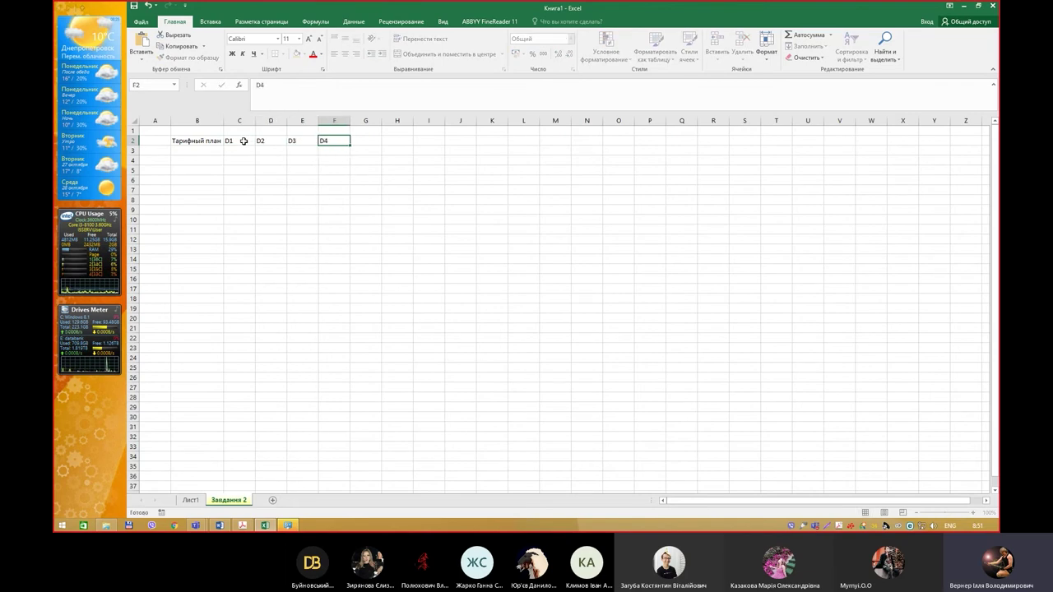
{"action": "key", "text": "Tab"}
{"action": "type", "text": "D5"}
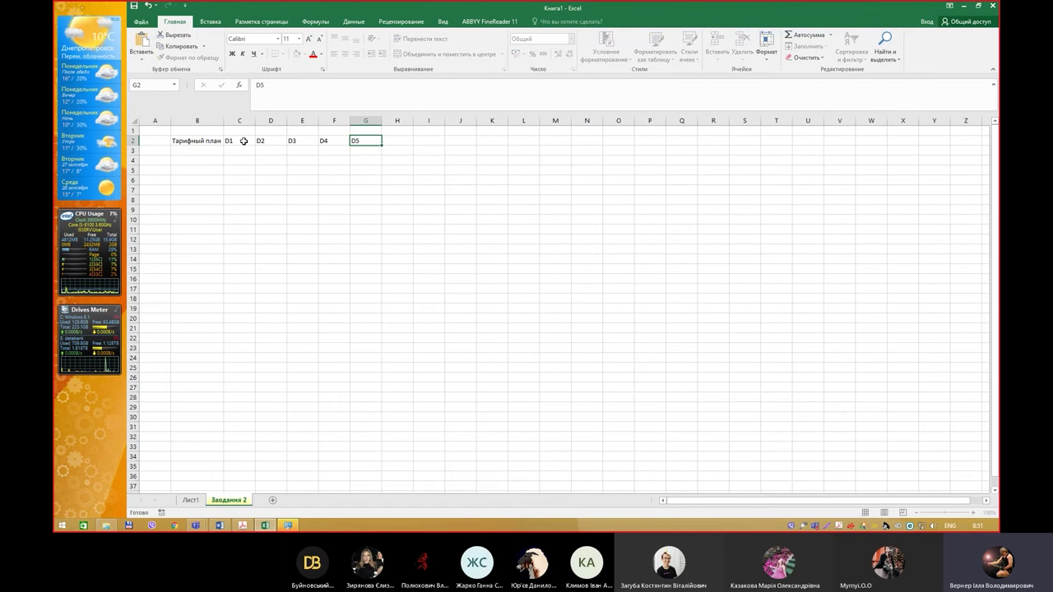
{"action": "key", "text": "Tab"}
{"action": "type", "text": "D"}
{"action": "key", "text": "Tab"}
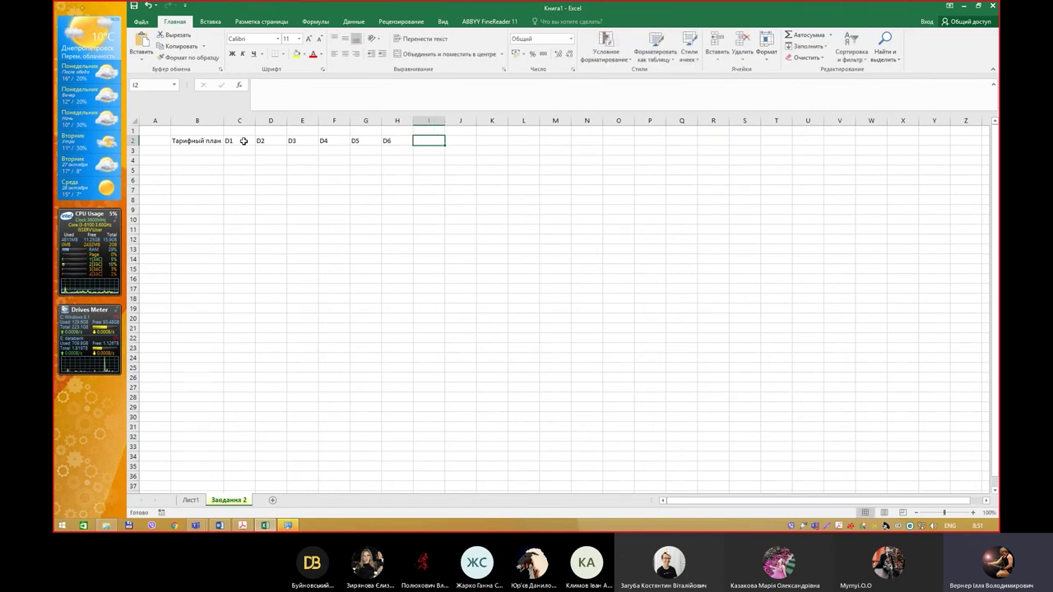
{"action": "type", "text": "D7"}
{"action": "key", "text": "Tab"}
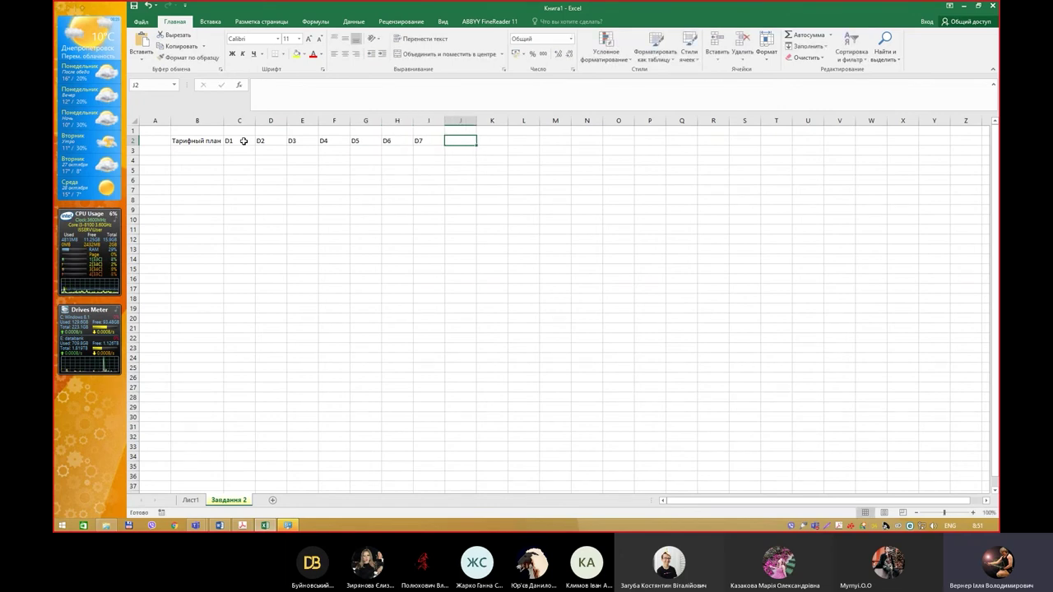
{"action": "type", "text": "D8"}
{"action": "key", "text": "Tab"}
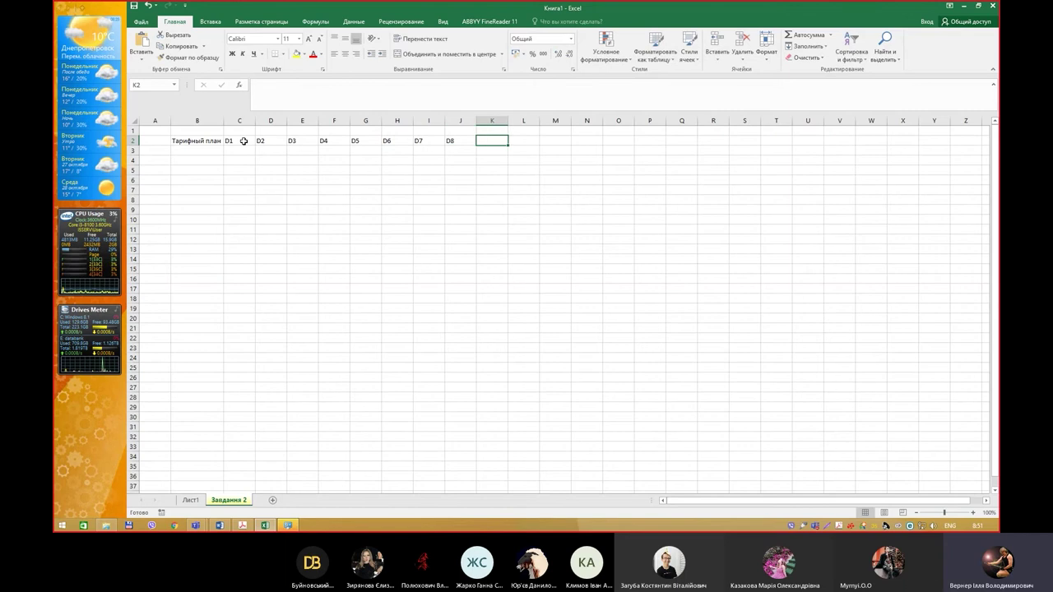
Check the header row against the PDF and add D9 in K2
{"action": "left_click", "coordinate": [419, 150]}
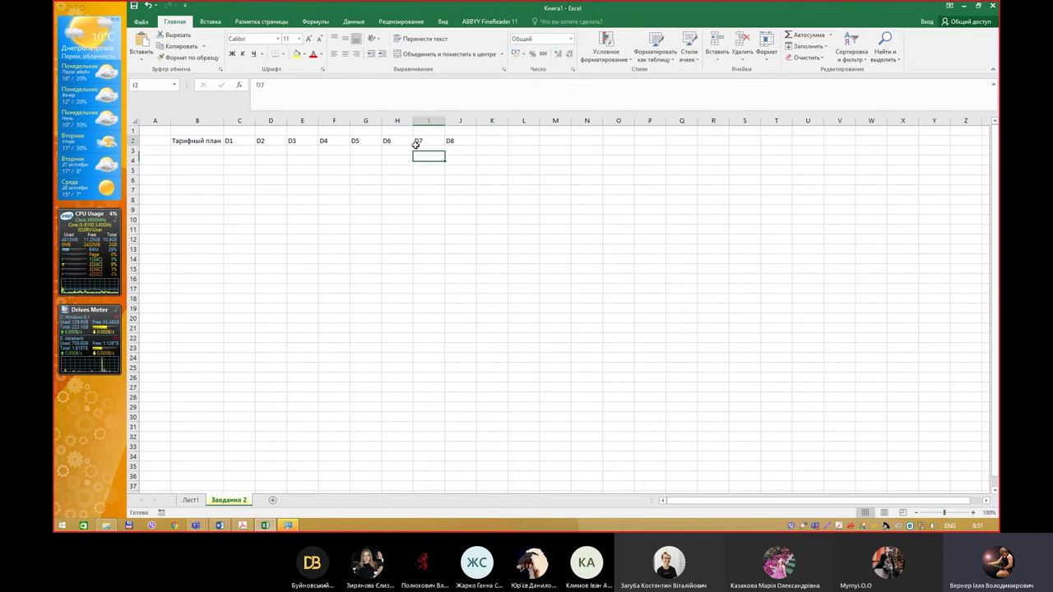
{"action": "left_click", "coordinate": [474, 149]}
{"action": "left_click", "coordinate": [472, 141]}
{"action": "key", "text": "Right"}
{"action": "key", "text": "Right"}
{"action": "key", "text": "Right"}
{"action": "key", "text": "Right"}
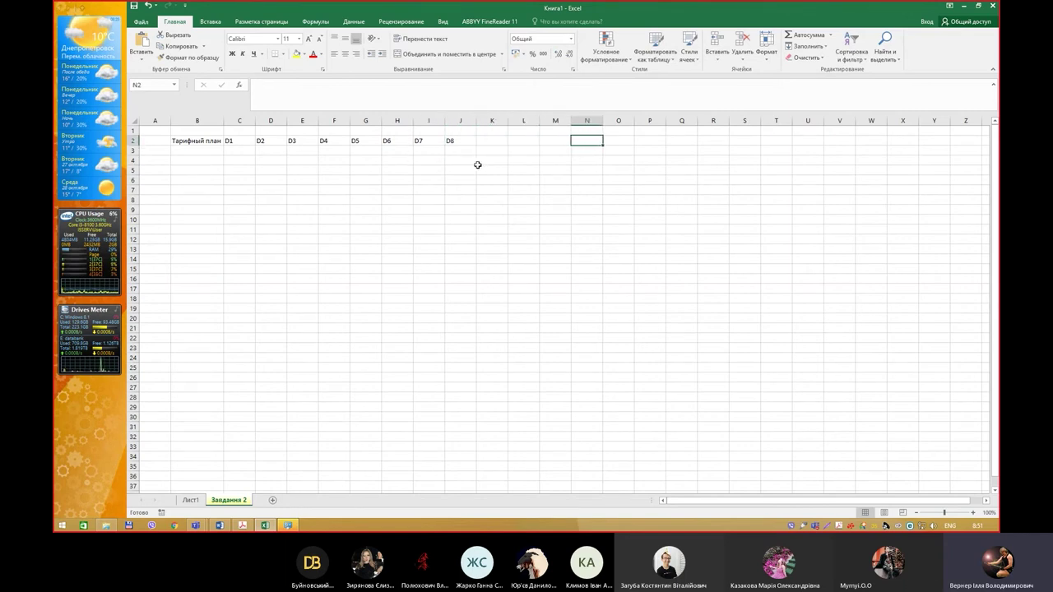
{"action": "left_click", "coordinate": [447, 138]}
{"action": "left_click", "coordinate": [434, 141]}
{"action": "key", "text": "Right"}
{"action": "key", "text": "Right"}
{"action": "left_click", "coordinate": [461, 143]}
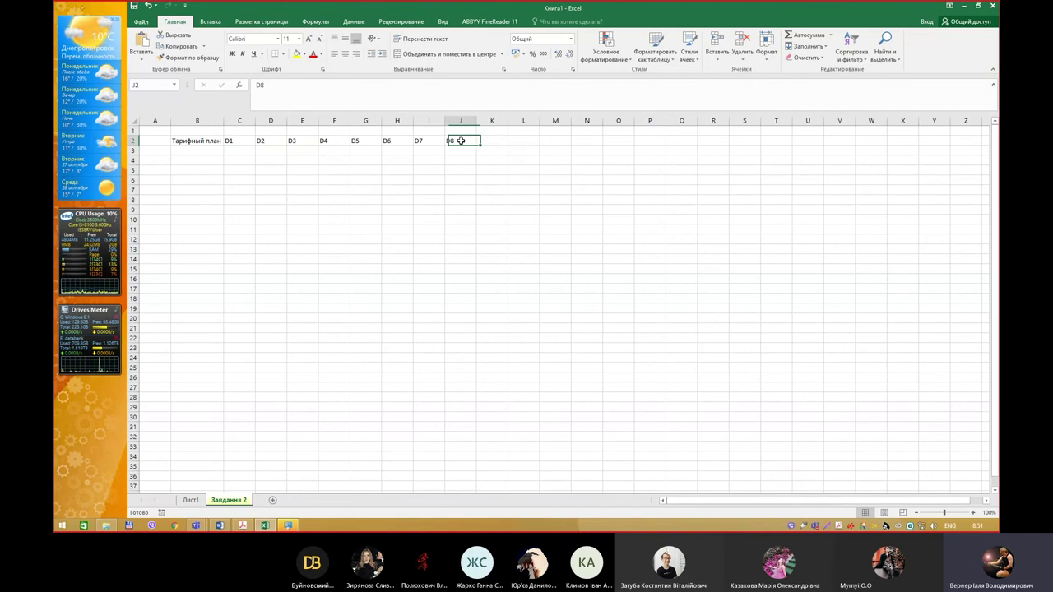
{"action": "key", "text": "alt+Tab"}
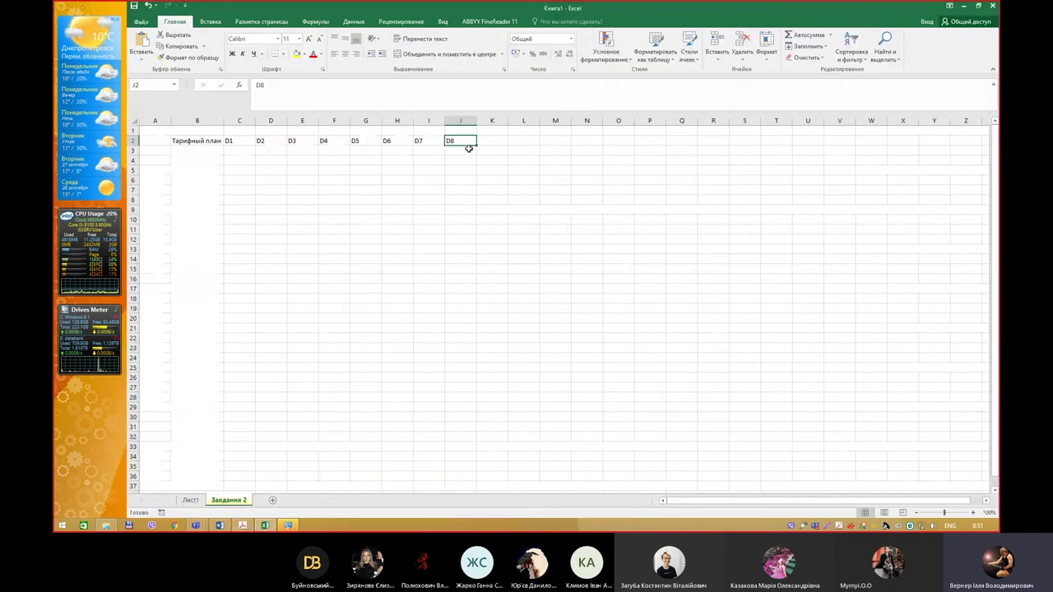
{"action": "key", "text": "alt+Tab"}
{"action": "left_click", "coordinate": [491, 141]}
{"action": "type", "text": "D"}
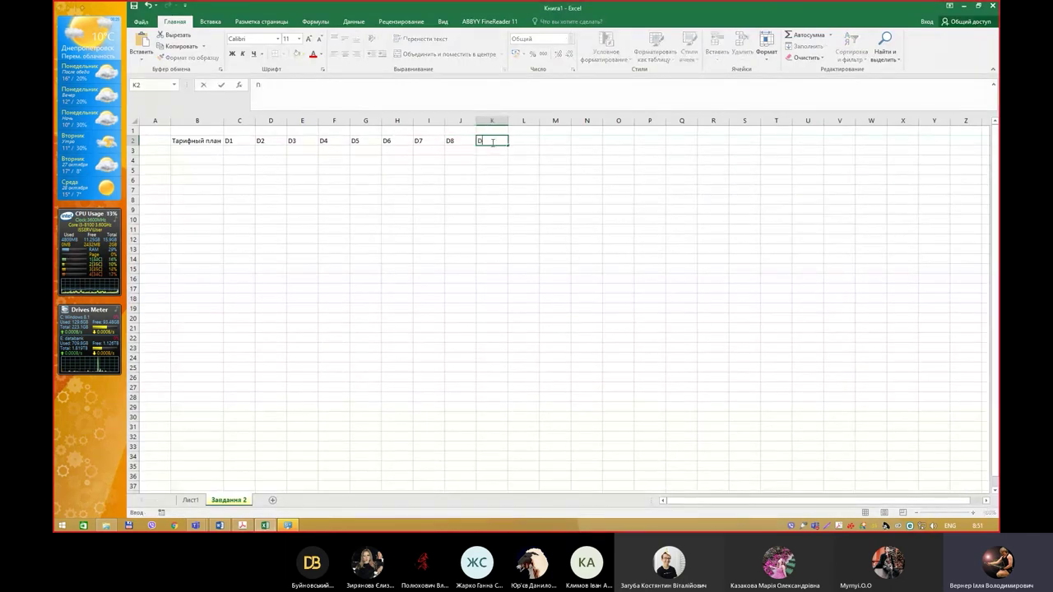
{"action": "type", "text": "9"}
{"action": "key", "text": "Return"}
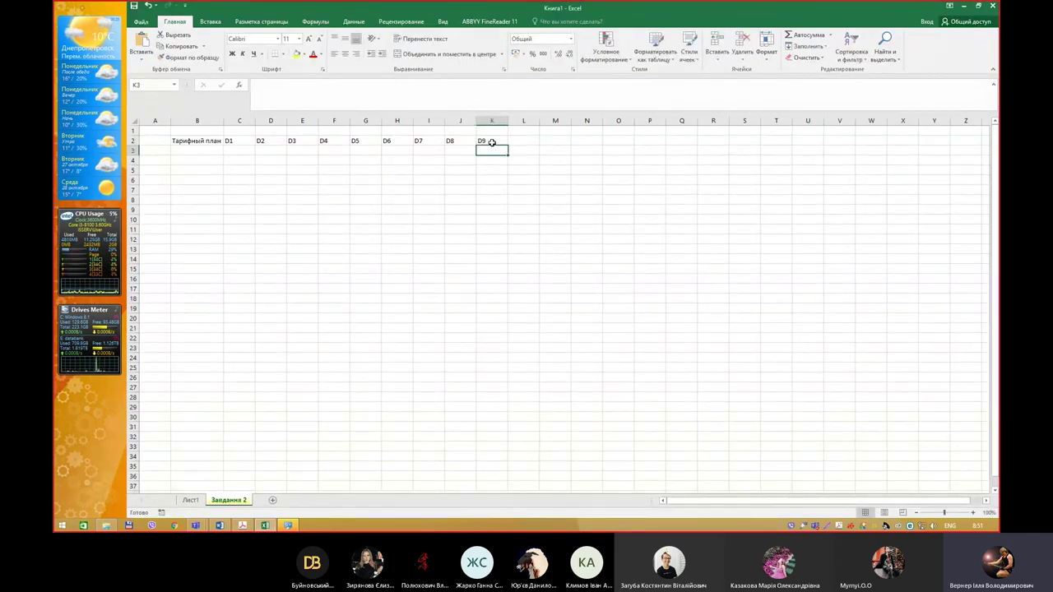
Clear the stray test text from K5, leaving the D1–D9 headers unchanged
{"action": "left_click", "coordinate": [491, 141]}
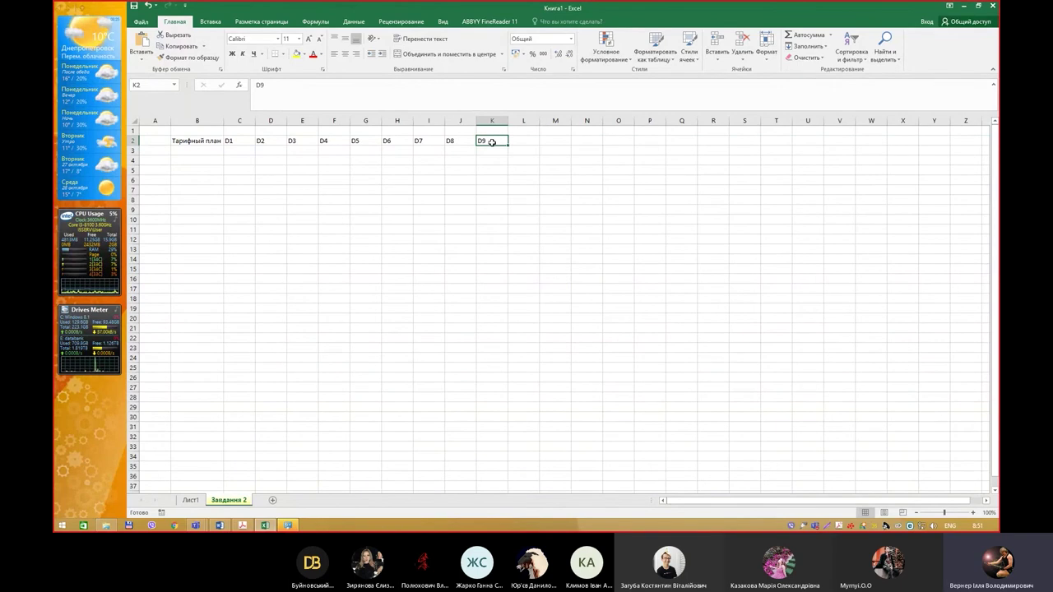
{"action": "key", "text": "Down"}
{"action": "key", "text": "Down"}
{"action": "key", "text": "Down"}
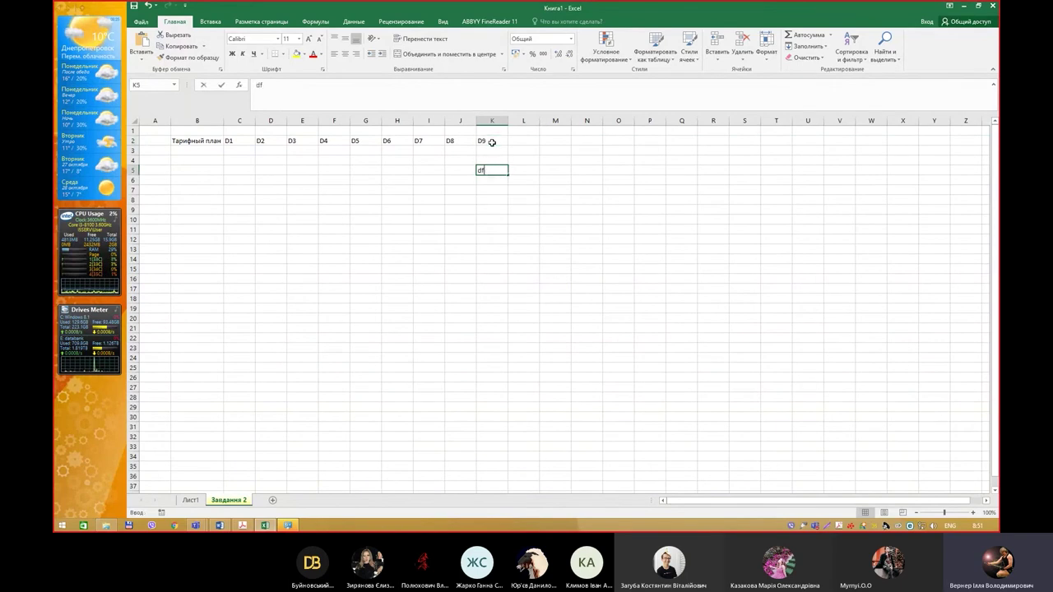
{"action": "type", "text": "dfdfdf"}
{"action": "key", "text": "Return"}
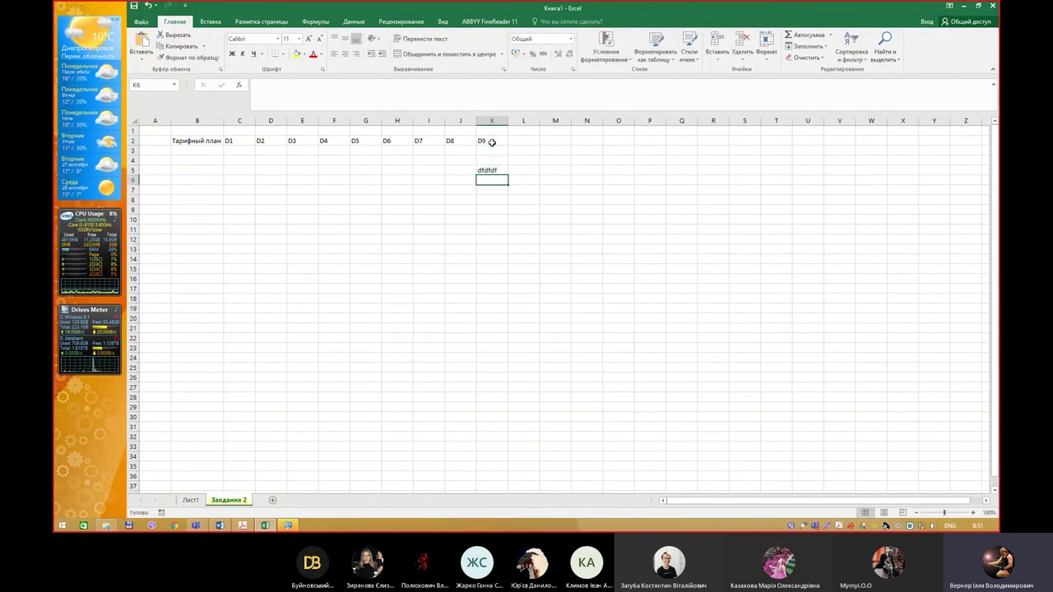
{"action": "key", "text": "Up"}
{"action": "type", "text": "sdf"}
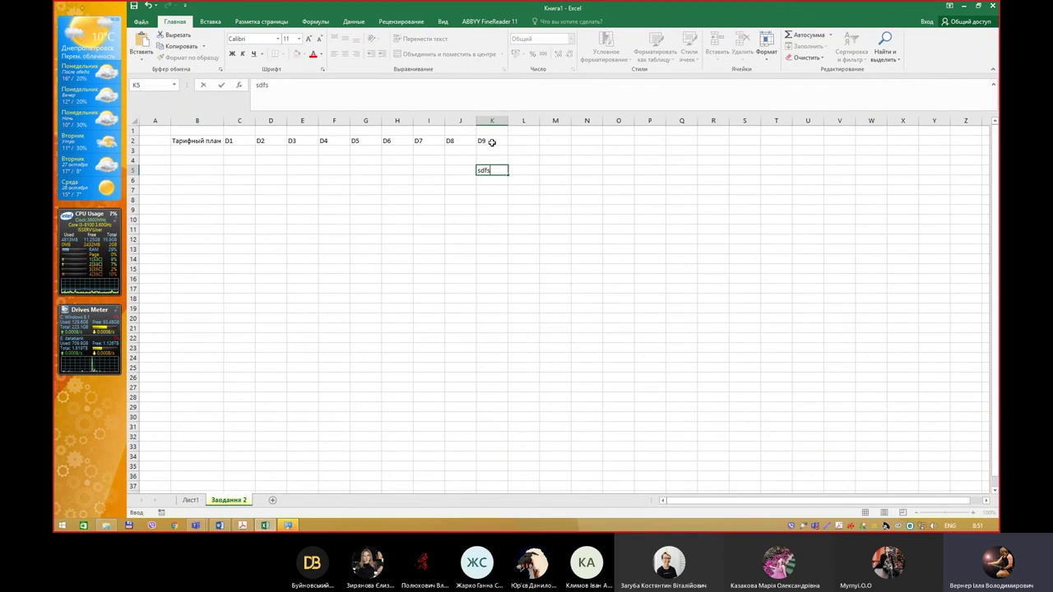
{"action": "type", "text": "s"}
{"action": "key", "text": "Tab"}
{"action": "key", "text": "Left"}
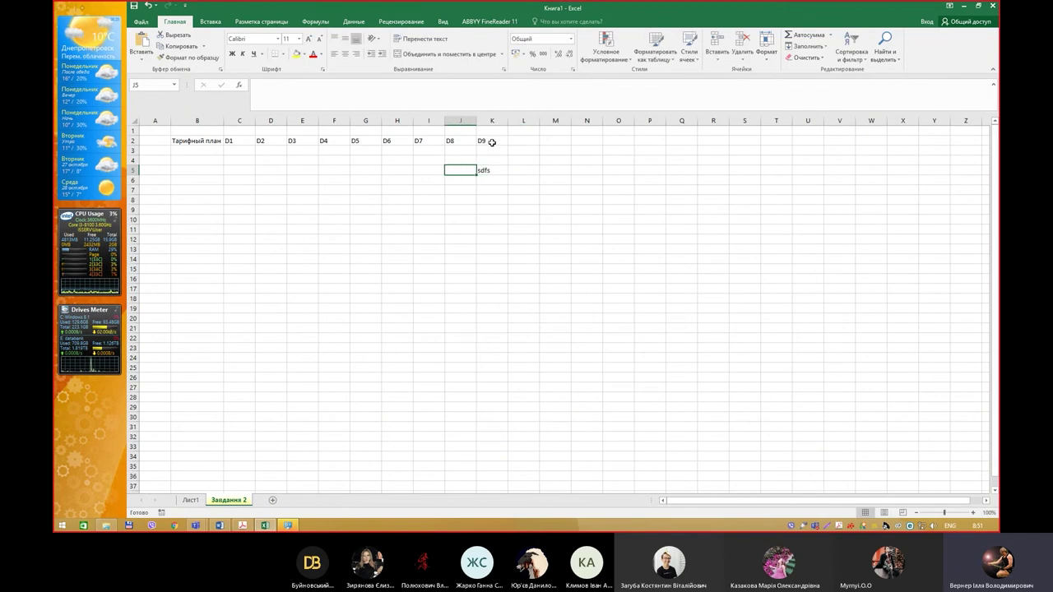
{"action": "key", "text": "Delete"}
{"action": "key", "text": "Left"}
{"action": "key", "text": "Left"}
{"action": "key", "text": "Up"}
{"action": "key", "text": "Up"}
{"action": "key", "text": "Up"}
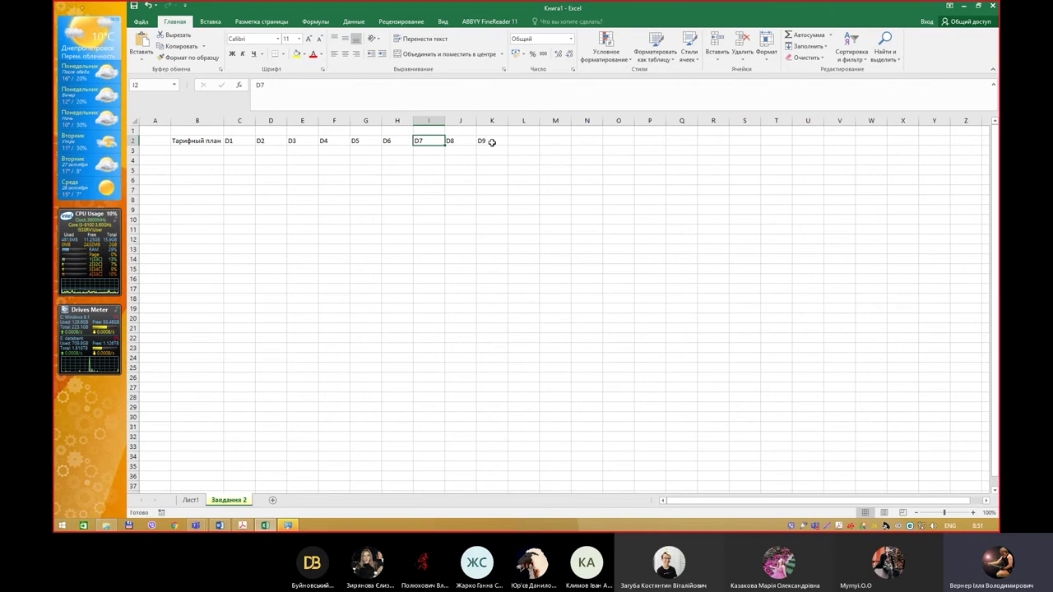
{"action": "key", "text": "Left"}
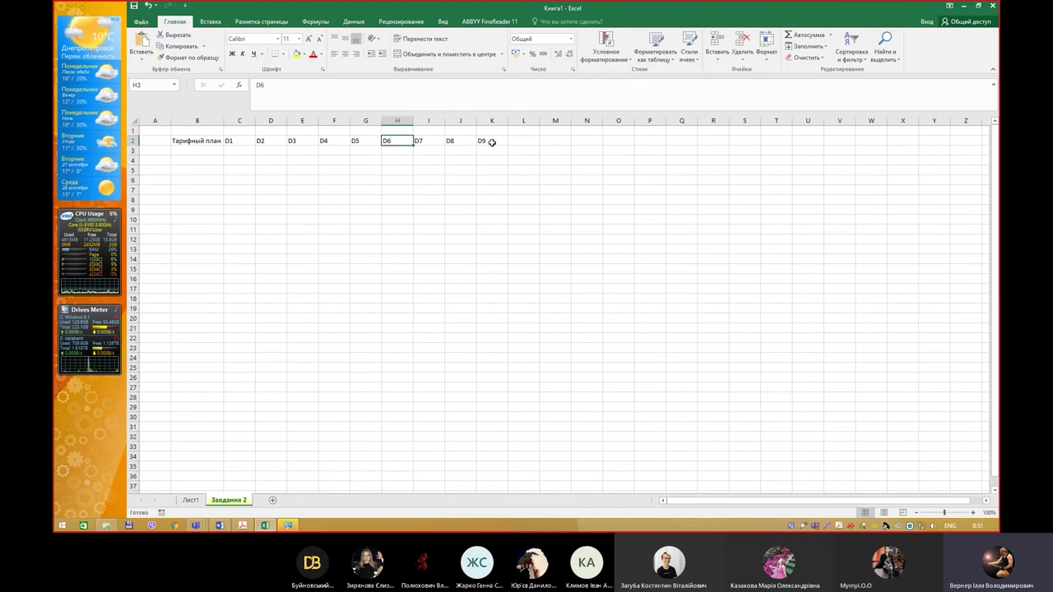
{"action": "key", "text": "F2"}
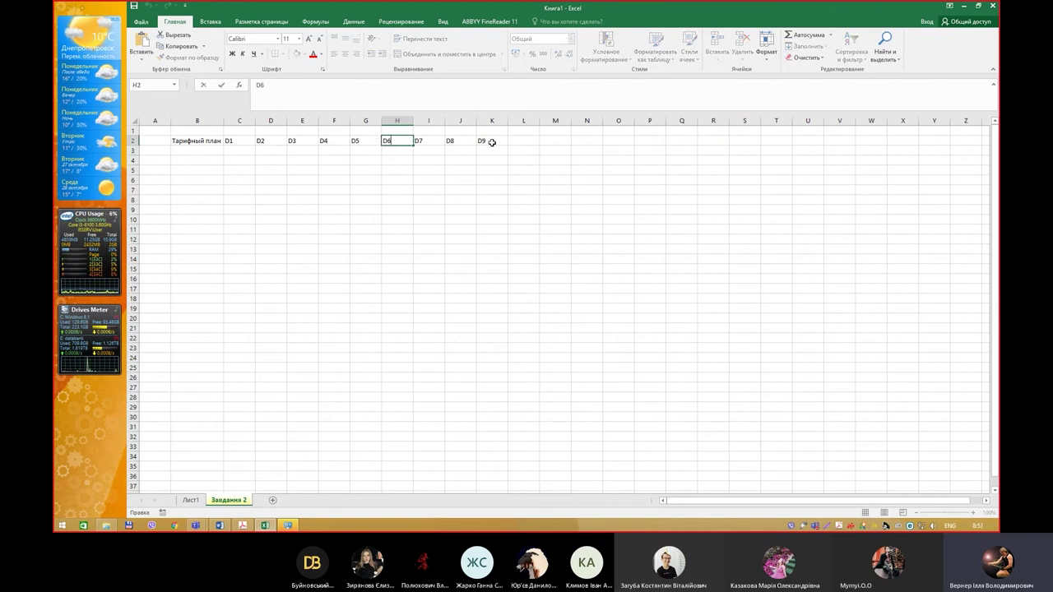
{"action": "key", "text": "ctrl+Return"}
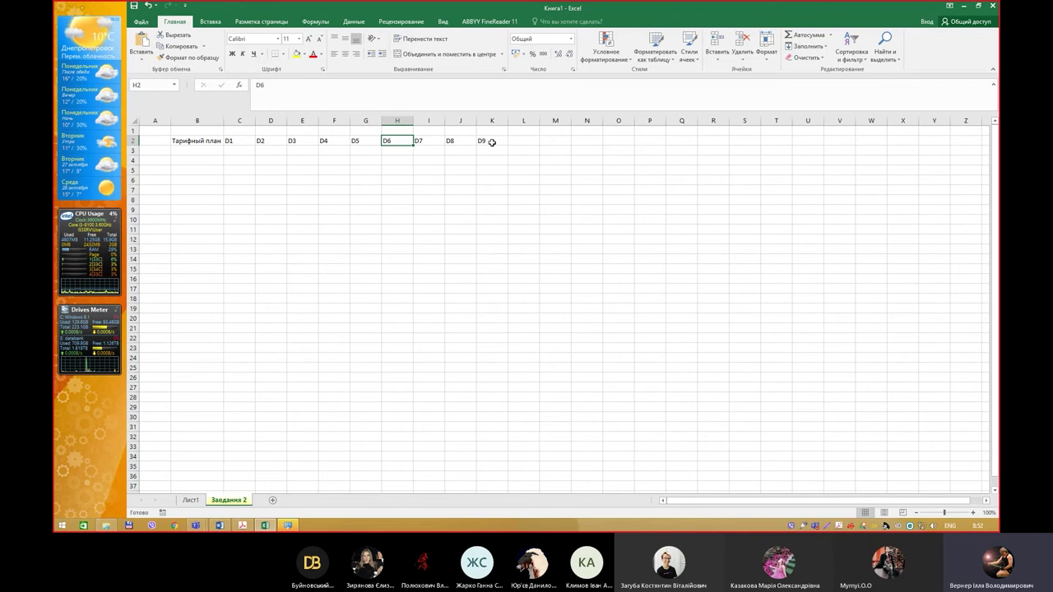
{"action": "key", "text": "alt+Tab"}
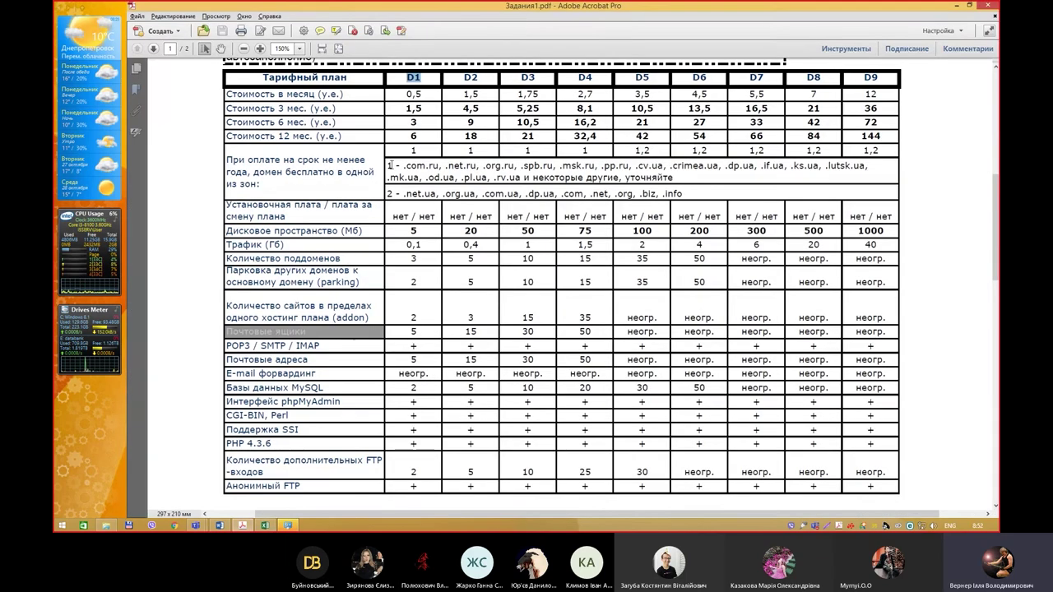
Copy the Стоимость в месяц (у.е.) and Стоимость 3 мес. (у.е.) labels from the PDF into B3 and B4
{"action": "key", "text": "alt"}
{"action": "left_click_drag", "start_coordinate": [348, 96], "coordinate": [245, 95]}
{"action": "key", "text": "ctrl+c"}
{"action": "key", "text": "alt+Tab"}
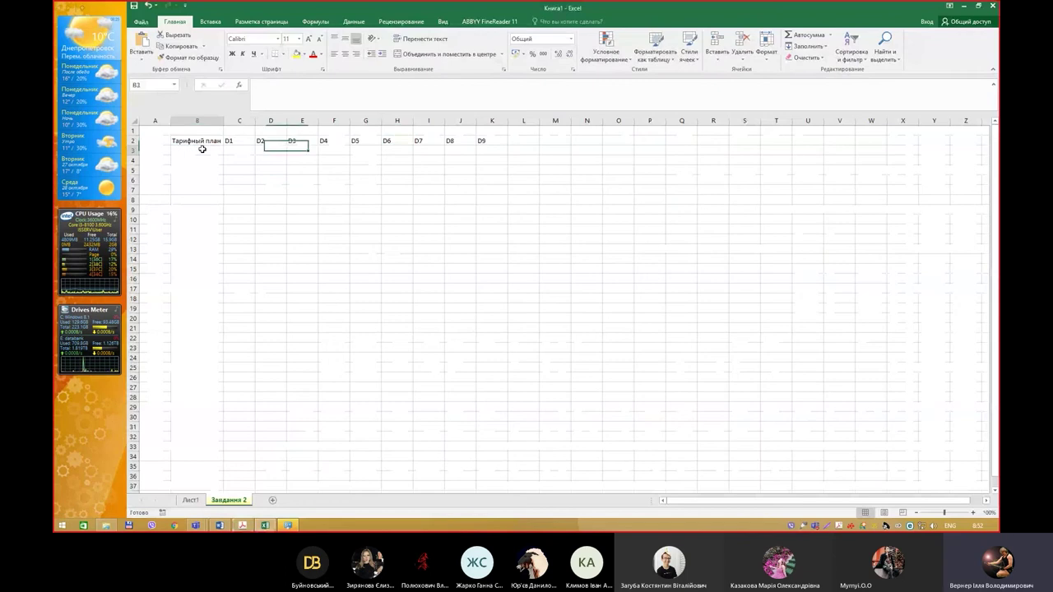
{"action": "left_click", "coordinate": [202, 149]}
{"action": "key", "text": "ctrl+v"}
{"action": "key", "text": "Return"}
{"action": "key", "text": "alt+Tab"}
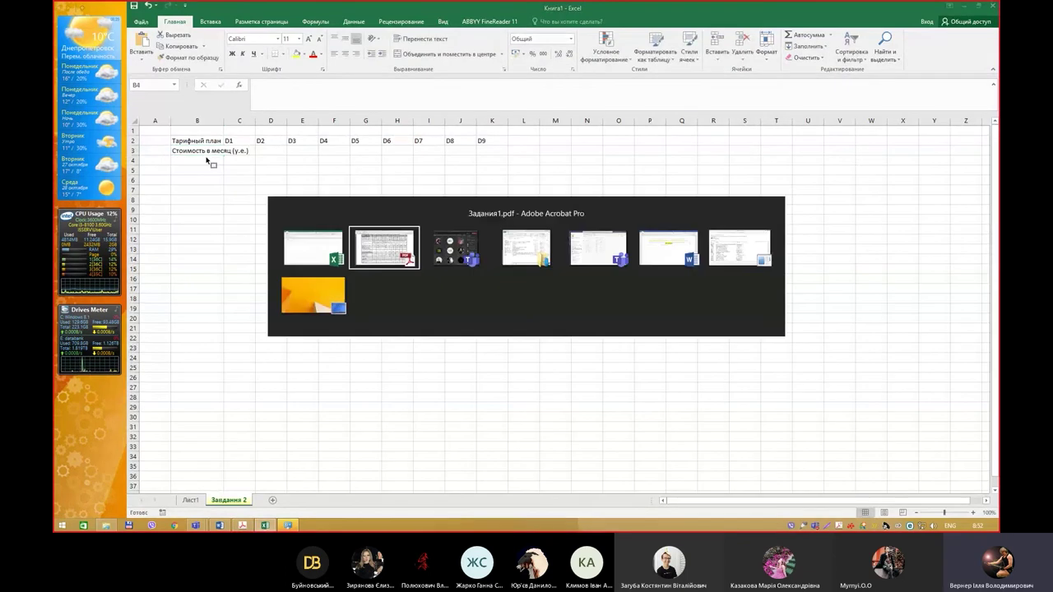
{"action": "left_click_drag", "start_coordinate": [336, 108], "coordinate": [227, 108]}
{"action": "key", "text": "ctrl+c"}
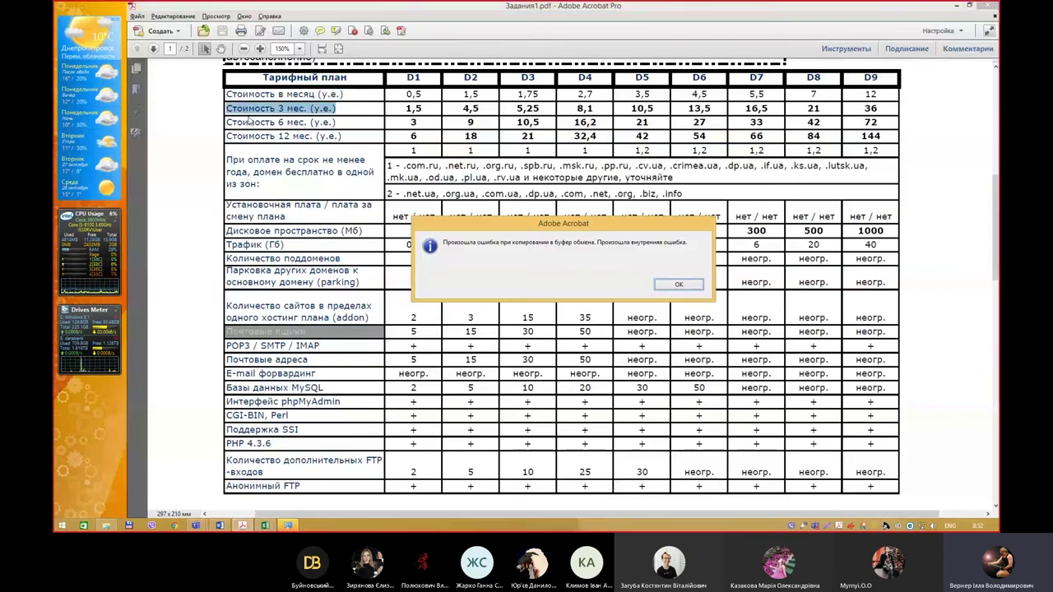
{"action": "key", "text": "Return"}
{"action": "key", "text": "alt+Tab"}
{"action": "key", "text": "ctrl+v"}
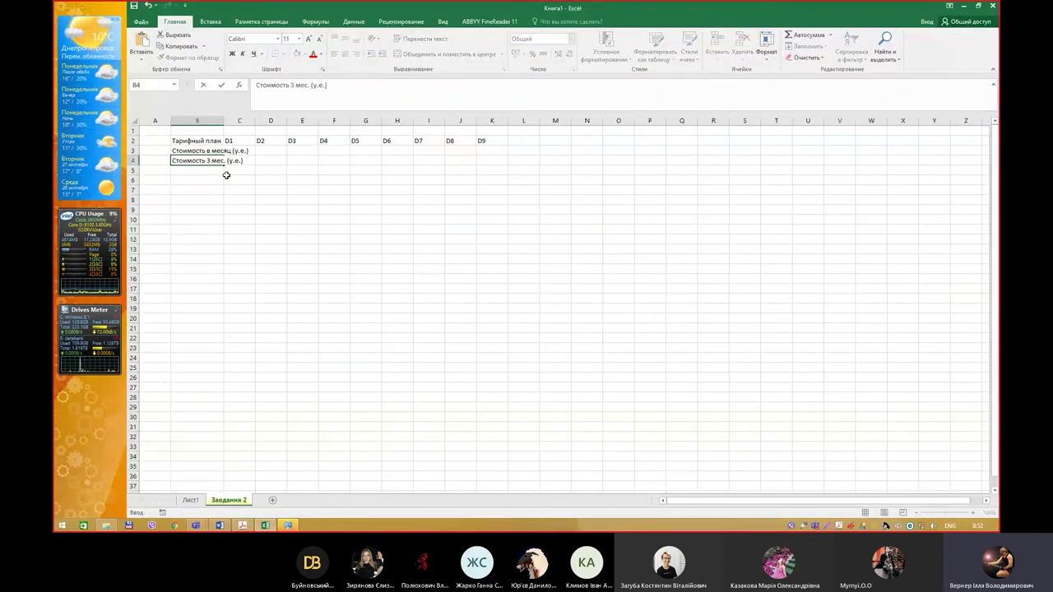
Copy the Стоимость 6 мес. (у.е.) and Стоимость 12 мес. (у.е.) labels into B5 and B6
{"action": "key", "text": "alt+Tab"}
{"action": "key", "text": "ctrl+c"}
{"action": "key", "text": "Return"}
{"action": "left_click_drag", "start_coordinate": [336, 122], "coordinate": [246, 122]}
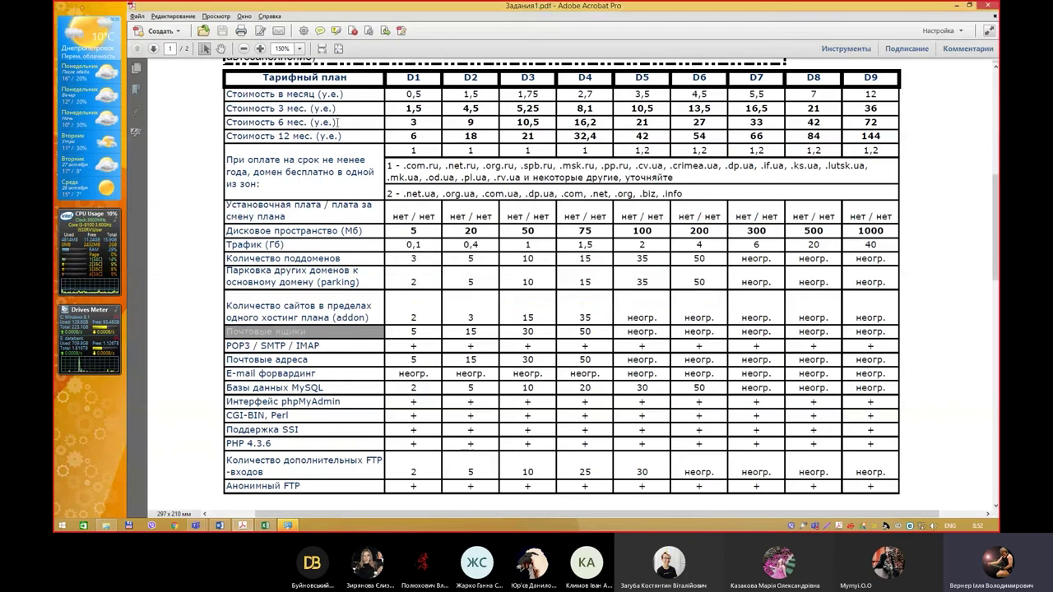
{"action": "key", "text": "ctrl+c"}
{"action": "key", "text": "alt+Tab"}
{"action": "key", "text": "ctrl+v"}
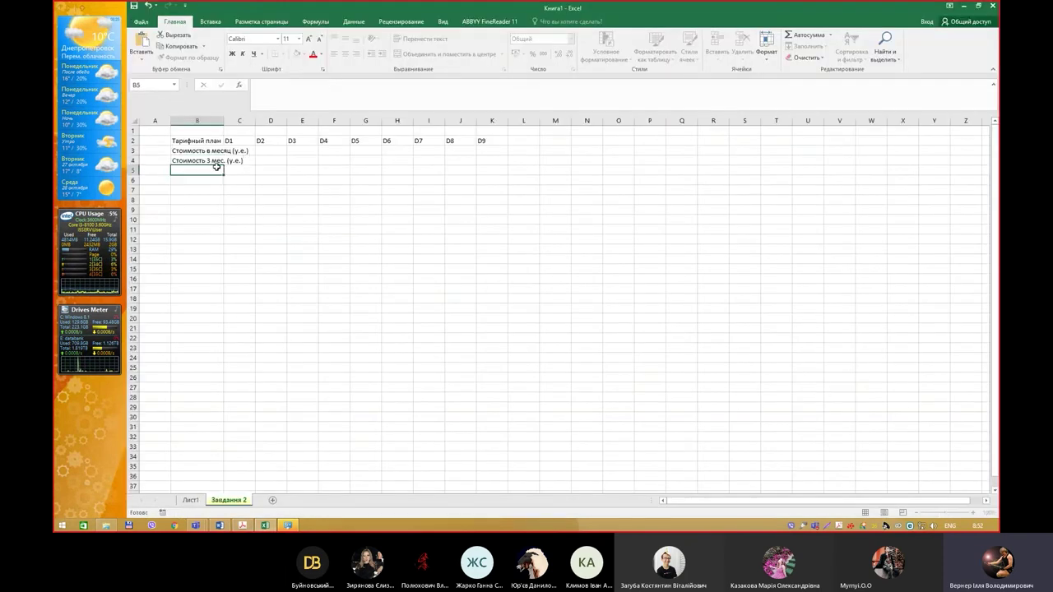
{"action": "key", "text": "alt+Tab"}
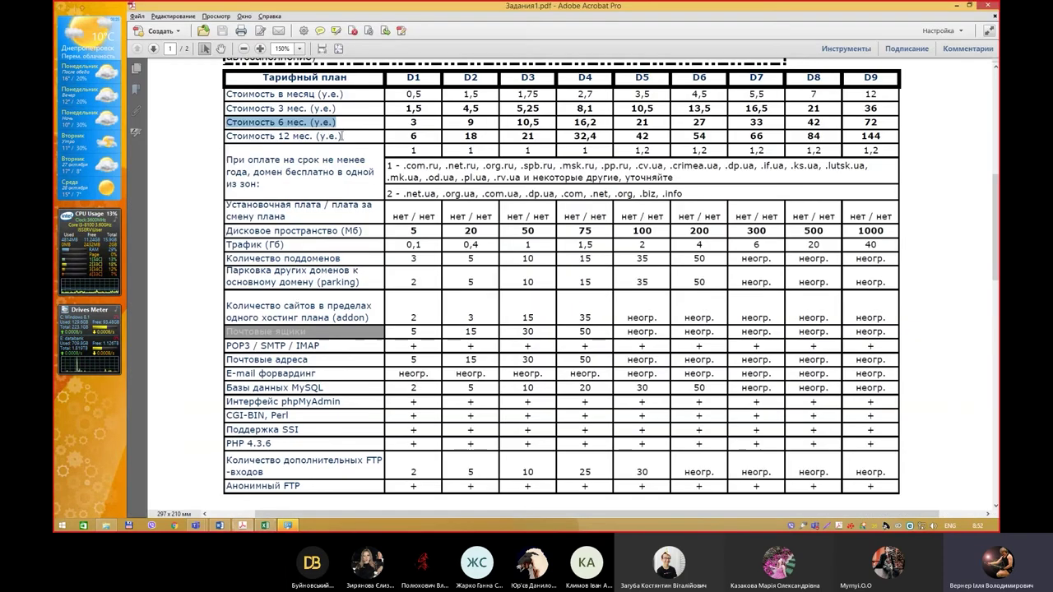
{"action": "left_click_drag", "start_coordinate": [342, 136], "coordinate": [244, 136]}
{"action": "key", "text": "alt+Tab"}
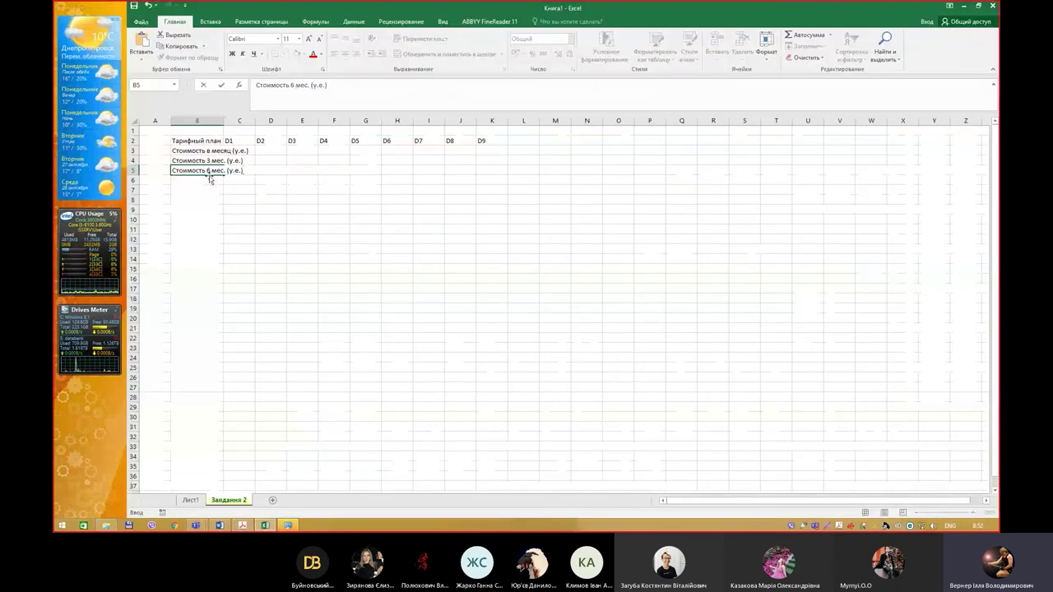
{"action": "left_click", "coordinate": [210, 179]}
{"action": "key", "text": "ctrl+v"}
Paste the free-domain condition text into B7 and join it into one line
{"action": "key", "text": "alt+Tab"}
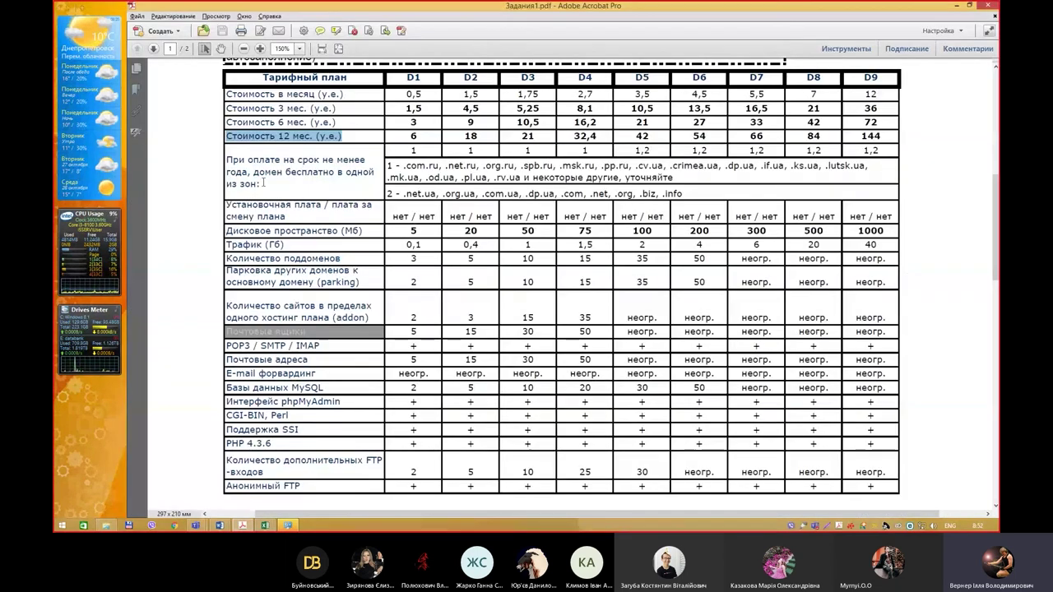
{"action": "left_click_drag", "start_coordinate": [265, 184], "coordinate": [227, 158]}
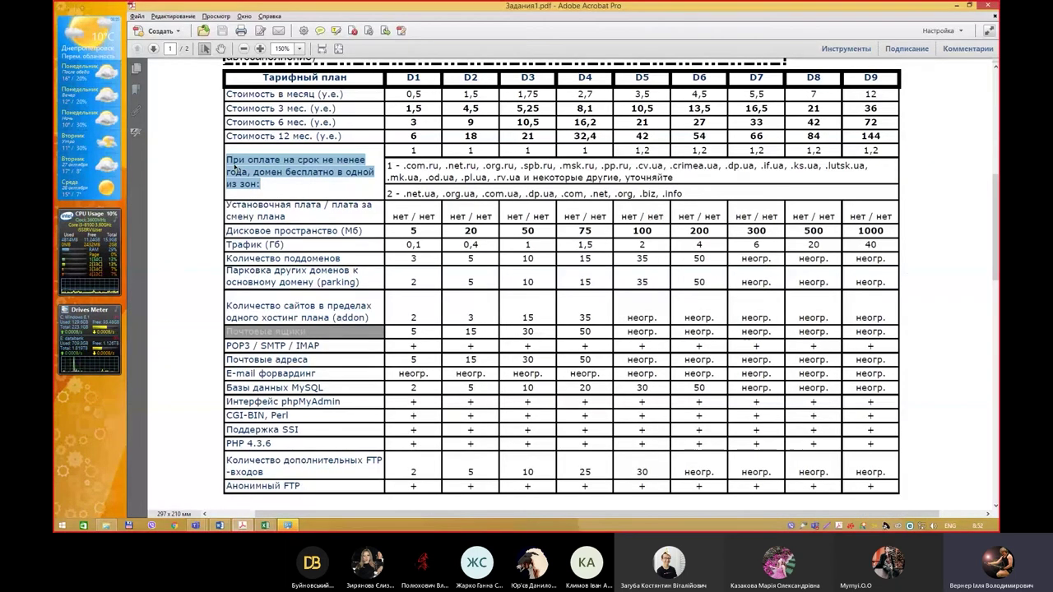
{"action": "key", "text": "alt+Tab"}
{"action": "left_click", "coordinate": [217, 188]}
{"action": "key", "text": "ctrl+v"}
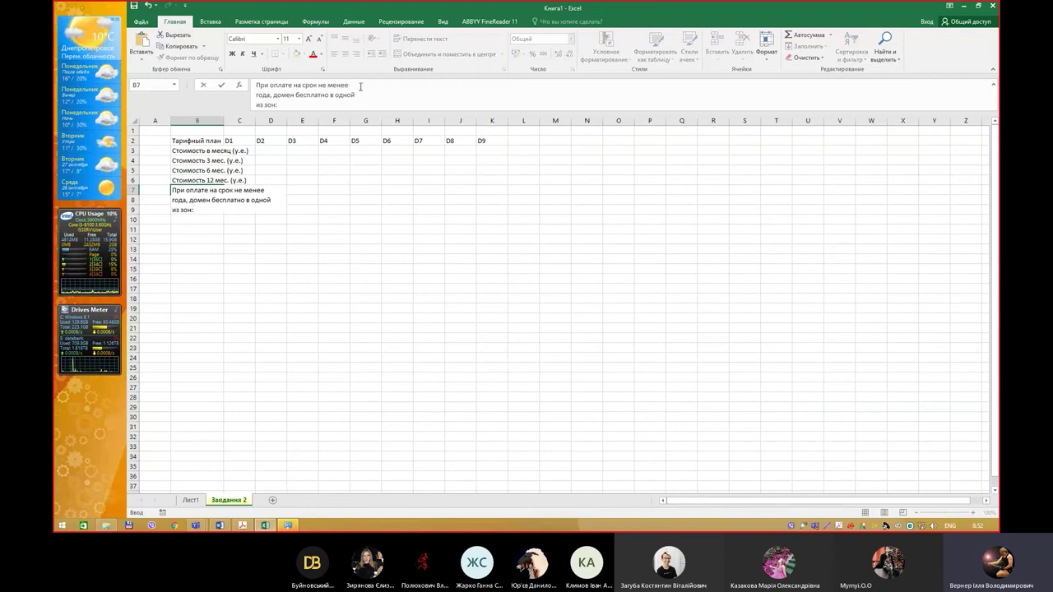
{"action": "left_click", "coordinate": [363, 84]}
{"action": "key", "text": "Delete"}
{"action": "key", "text": "End"}
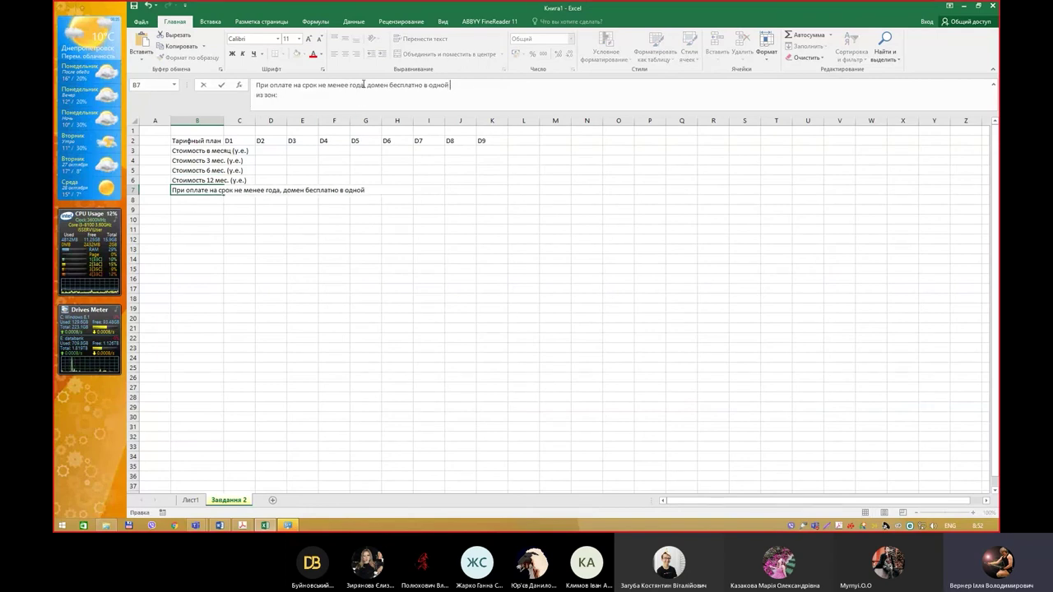
{"action": "key", "text": "Delete"}
{"action": "key", "text": "Return"}
Paste the setup fee label into B8 with its line break removed
{"action": "key", "text": "alt+Tab"}
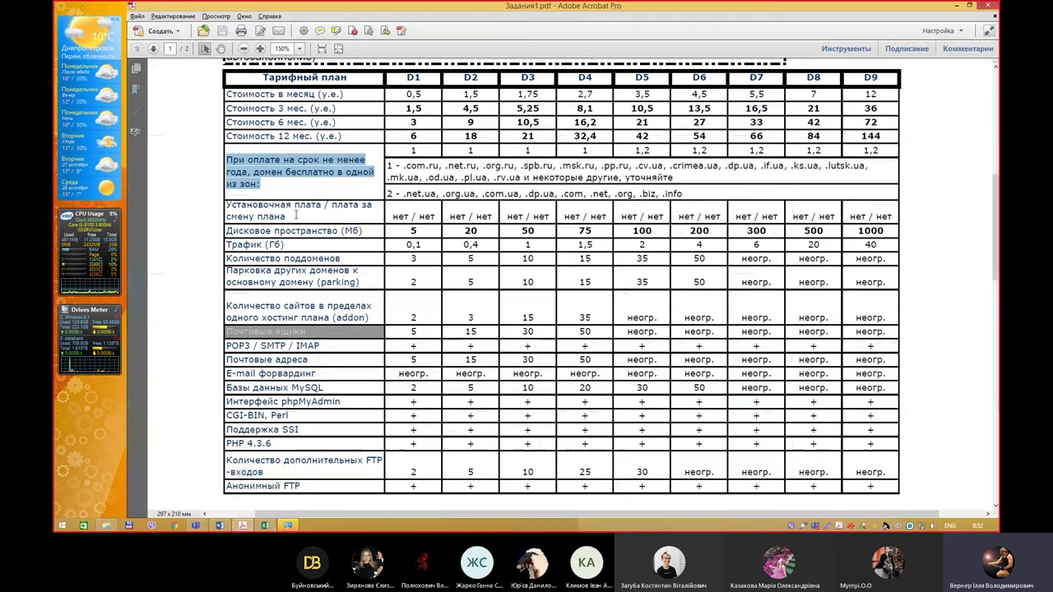
{"action": "left_click_drag", "start_coordinate": [294, 205], "coordinate": [227, 205]}
{"action": "left_click_drag", "start_coordinate": [293, 218], "coordinate": [227, 203]}
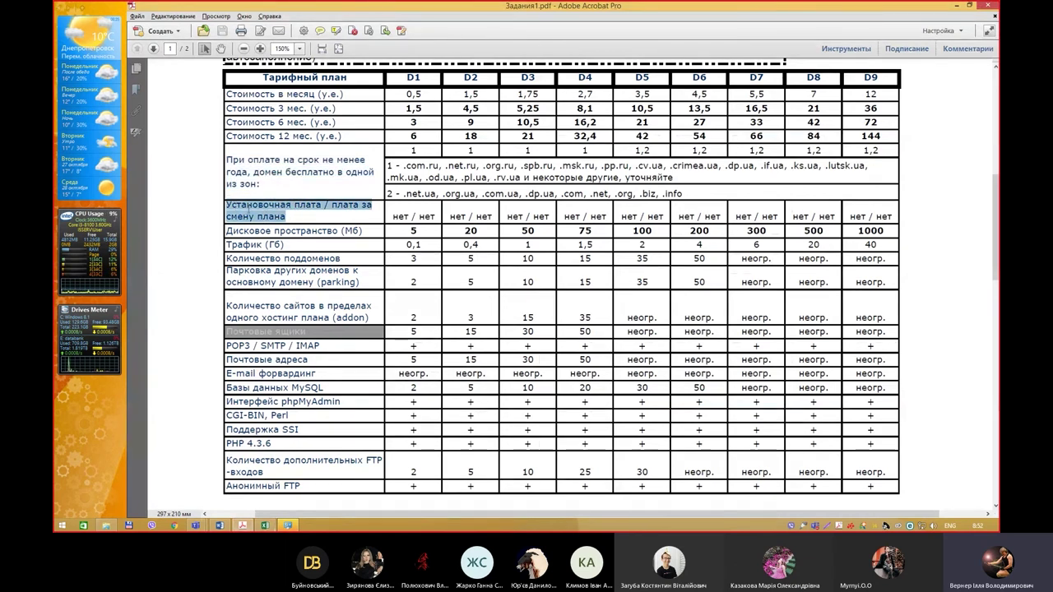
{"action": "key", "text": "alt+Tab"}
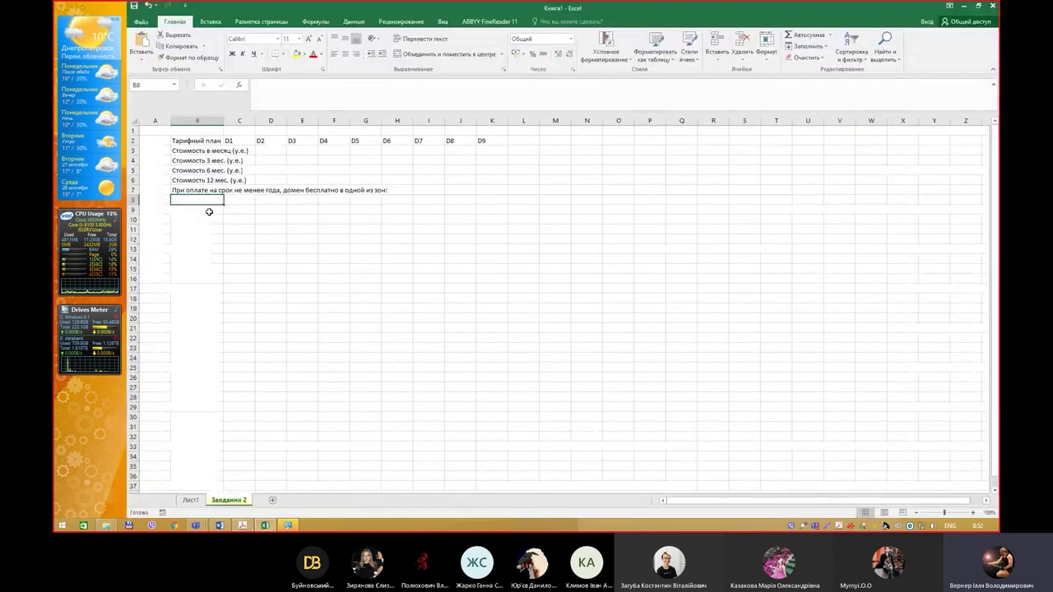
{"action": "key", "text": "F2"}
{"action": "key", "text": "ctrl+v"}
{"action": "left_click", "coordinate": [366, 90]}
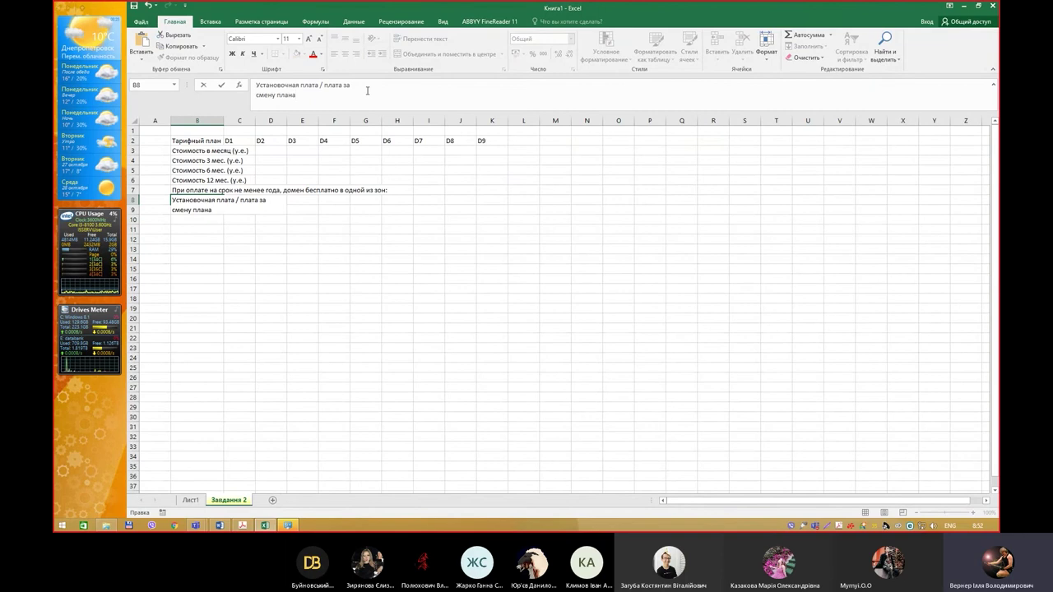
{"action": "key", "text": "Delete"}
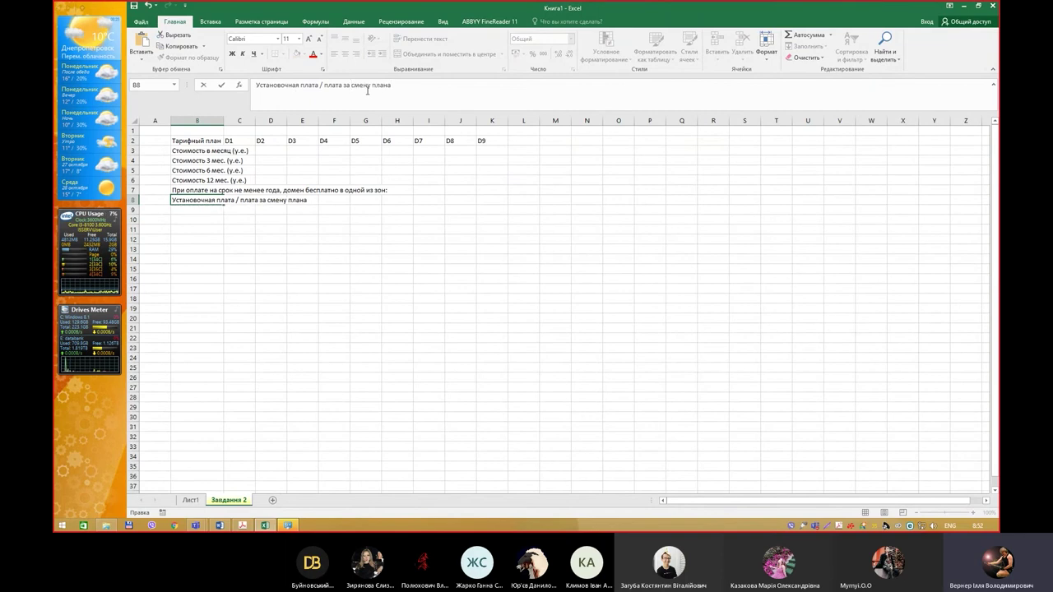
{"action": "key", "text": "Return"}
Copy the Дисковое пространство (Мб) and Трафик (Гб) labels into B9 and B10
{"action": "key", "text": "alt+Tab"}
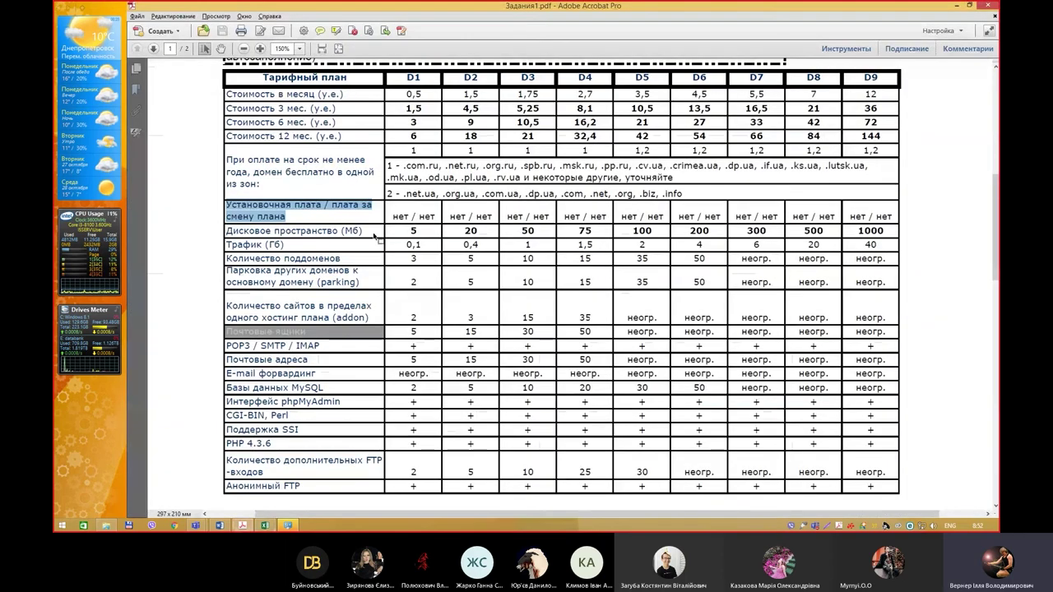
{"action": "left_click_drag", "start_coordinate": [375, 236], "coordinate": [246, 236]}
{"action": "key", "text": "alt+Tab"}
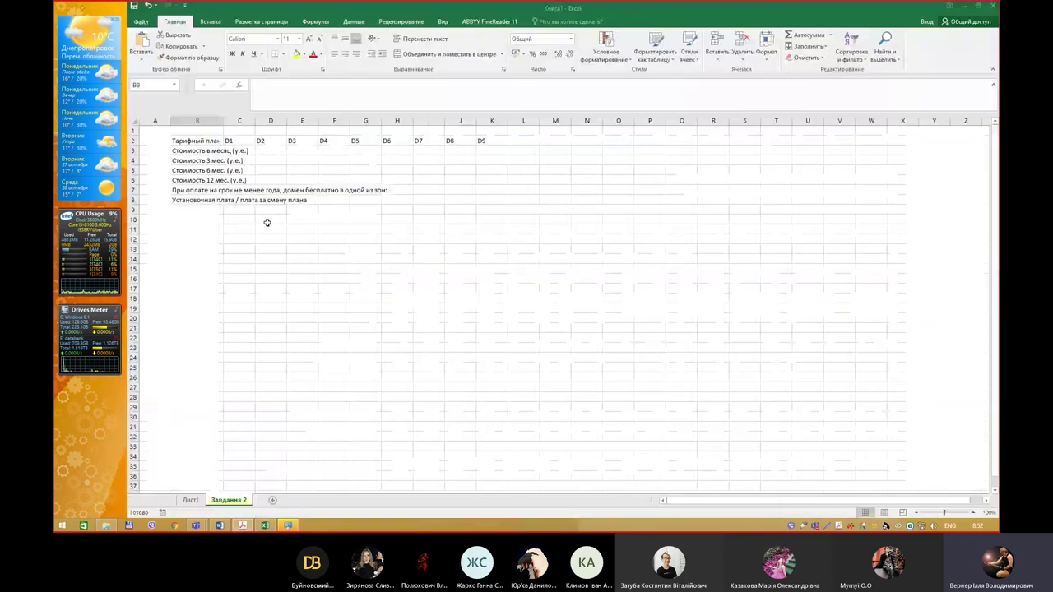
{"action": "key", "text": "ctrl+v"}
{"action": "key", "text": "Return"}
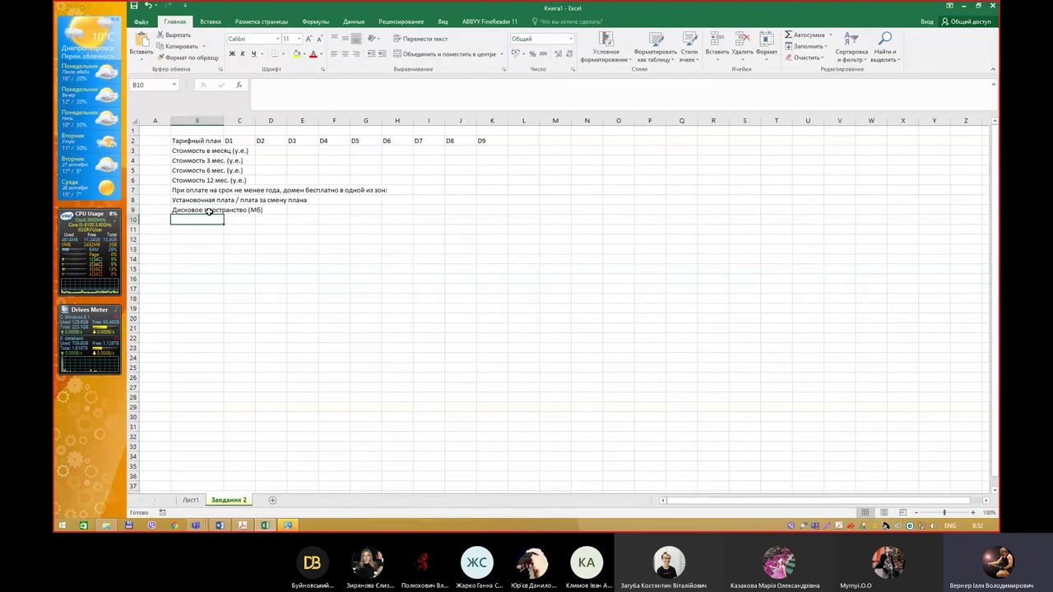
{"action": "key", "text": "alt+Tab"}
{"action": "mouse_move", "coordinate": [226, 244]}
{"action": "left_mouse_down"}
{"action": "mouse_move", "coordinate": [339, 258]}
{"action": "mouse_move", "coordinate": [227, 246]}
{"action": "left_mouse_up"}
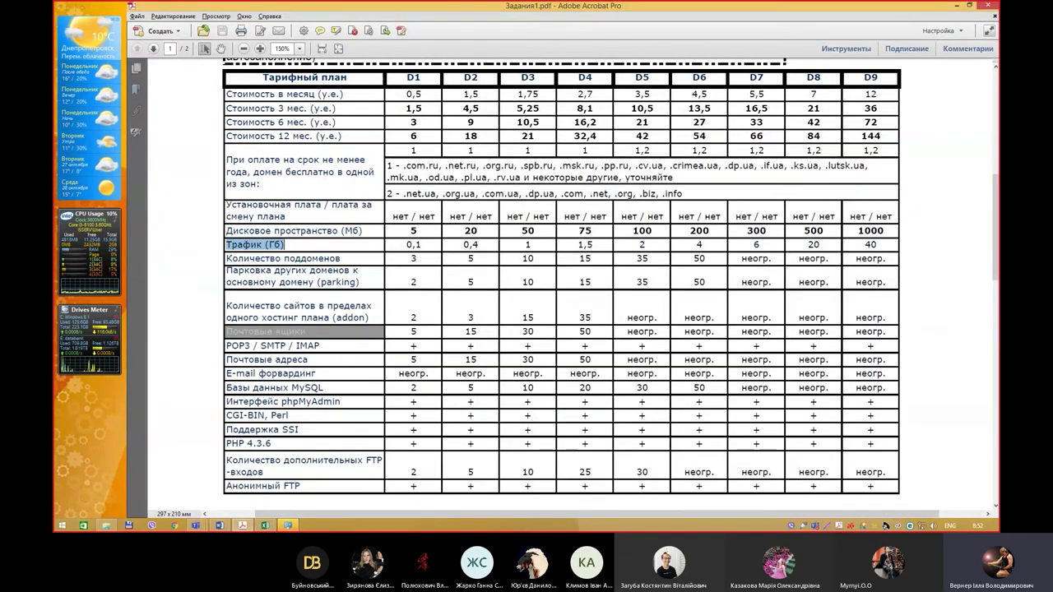
{"action": "key", "text": "alt+Tab"}
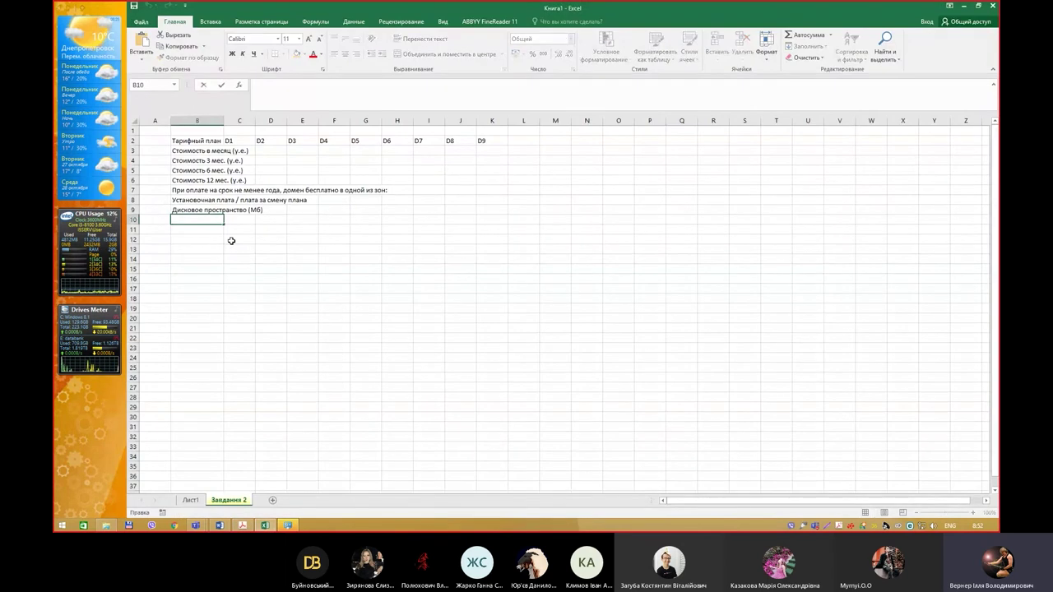
{"action": "key", "text": "ctrl+v"}
{"action": "left_click", "coordinate": [243, 238]}
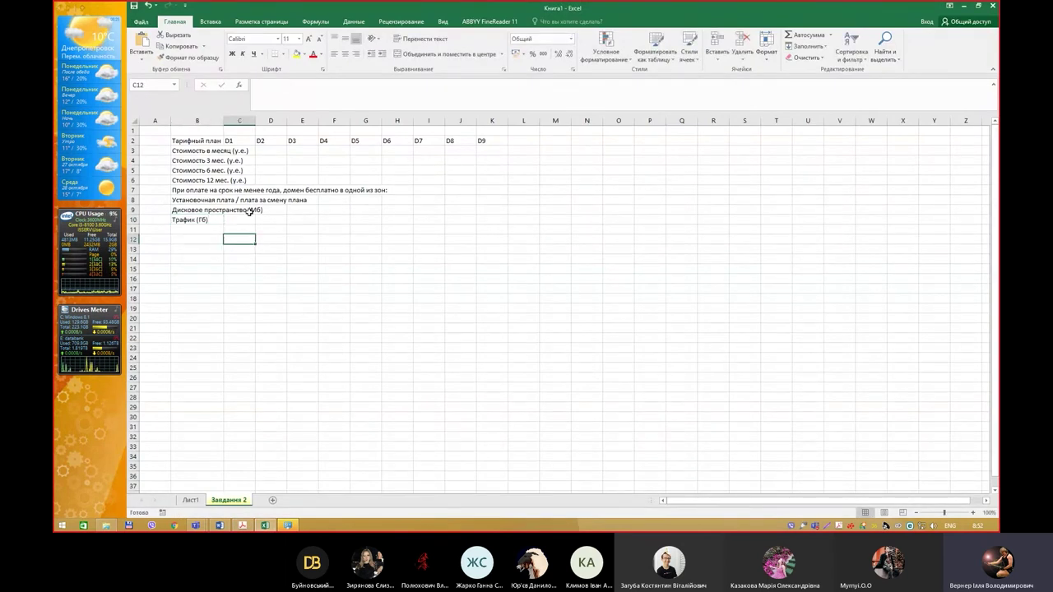
Autofit column B to its longest label, then narrow it to about width 33
{"action": "double_click", "coordinate": [220, 124]}
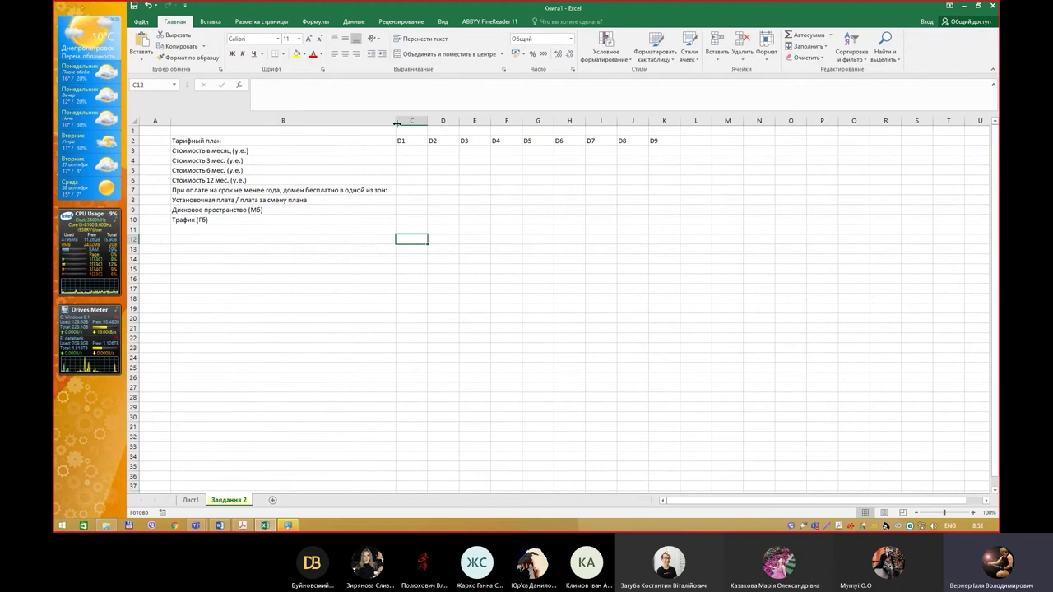
{"action": "mouse_move", "coordinate": [396, 120]}
{"action": "left_mouse_down"}
{"action": "mouse_move", "coordinate": [318, 133]}
{"action": "mouse_move", "coordinate": [286, 124]}
{"action": "left_mouse_up"}
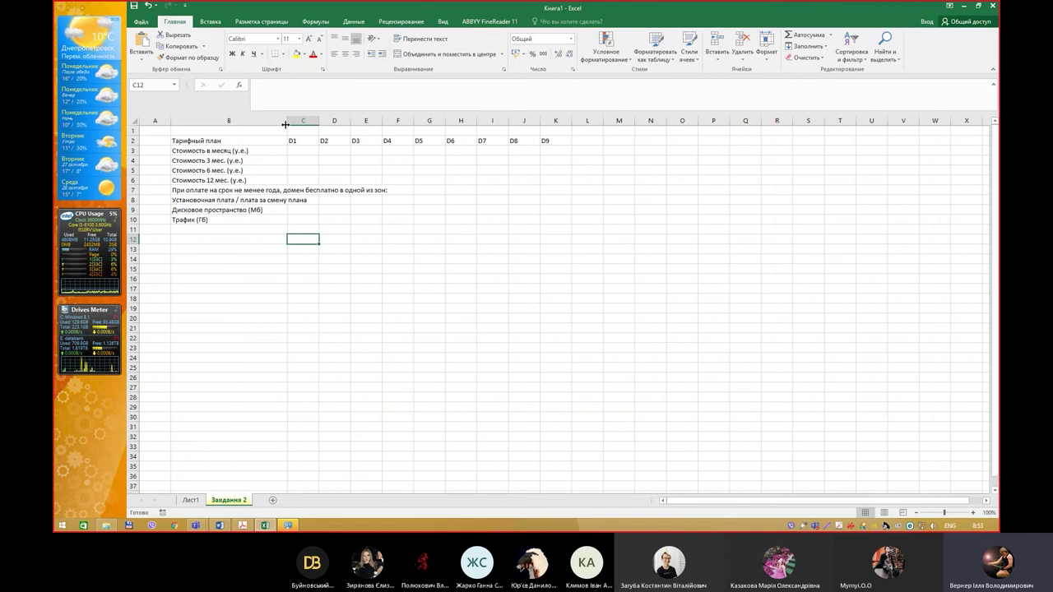
{"action": "left_click_drag", "start_coordinate": [286, 124], "coordinate": [283, 124]}
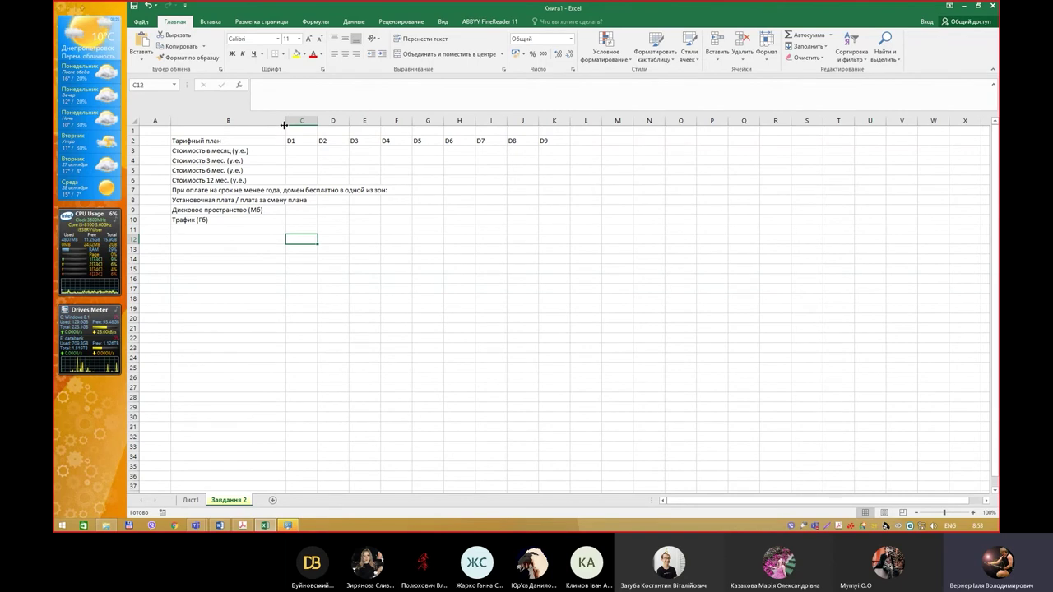
{"action": "key", "text": "alt+Tab"}
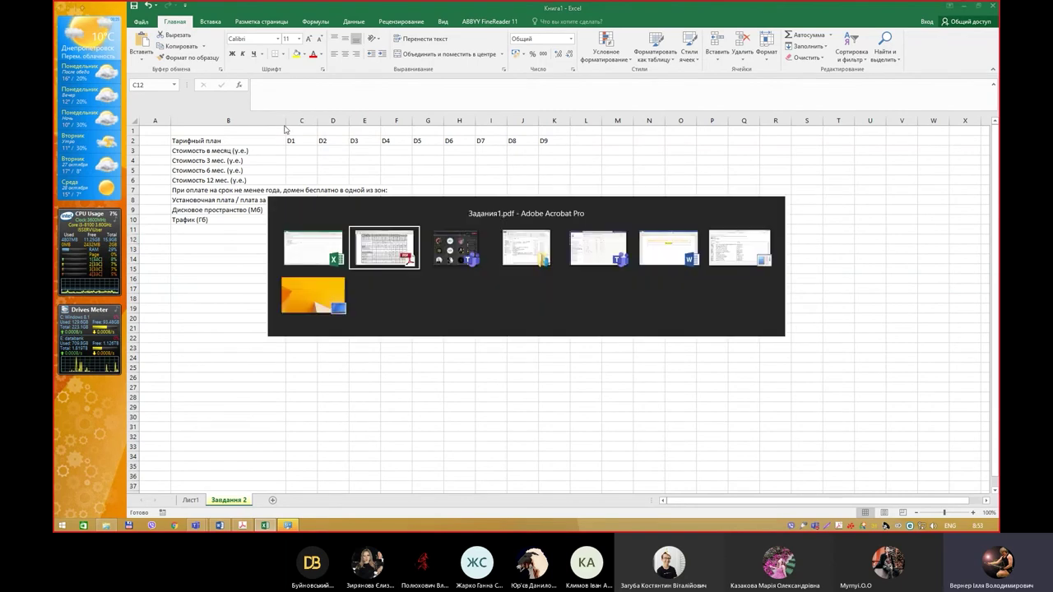
{"action": "key", "text": "alt+Tab"}
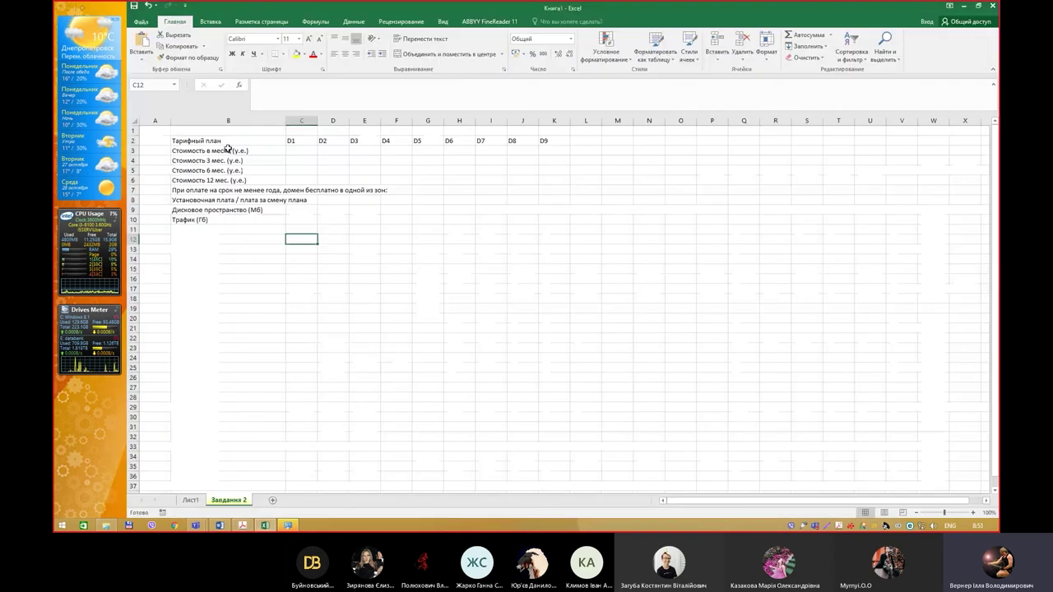
Apply outline and inside borders to every cell in B2:K25
{"action": "mouse_move", "coordinate": [217, 140]}
{"action": "left_mouse_down"}
{"action": "mouse_move", "coordinate": [550, 394]}
{"action": "mouse_move", "coordinate": [550, 374]}
{"action": "left_mouse_up"}
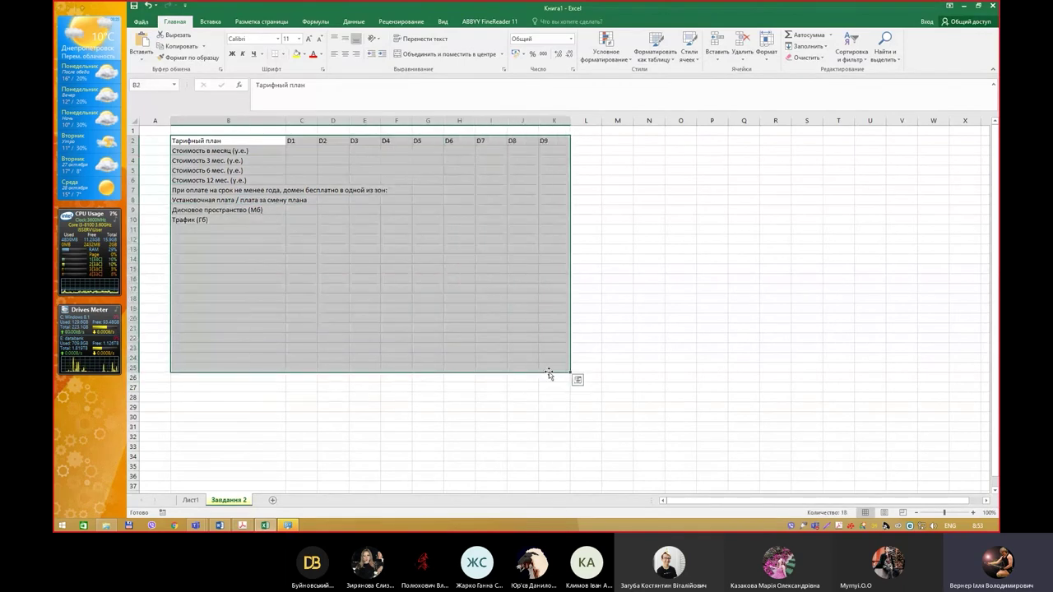
{"action": "key", "text": "ctrl+1"}
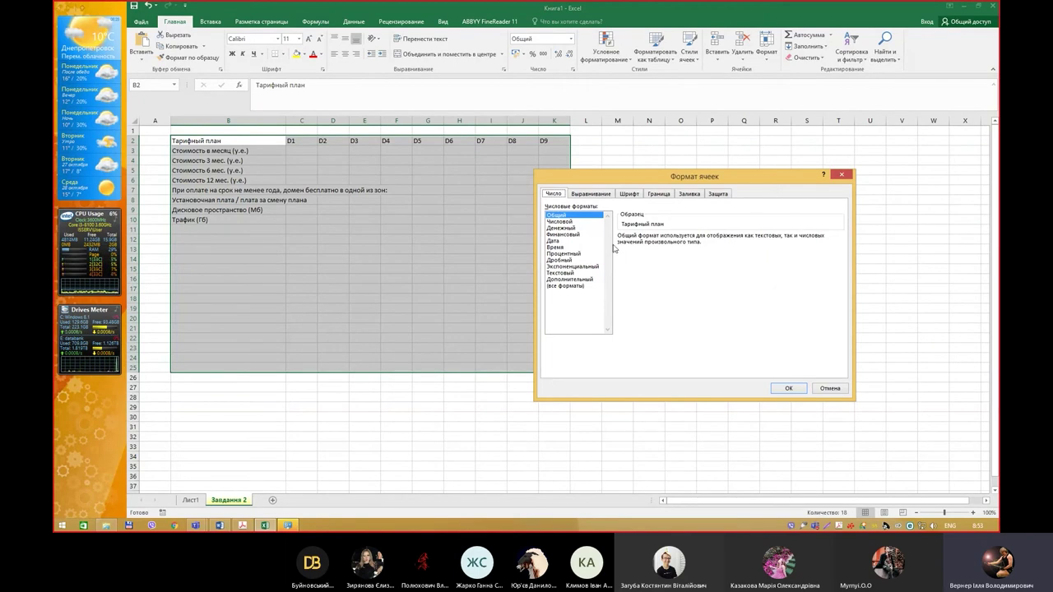
{"action": "left_click", "coordinate": [667, 197]}
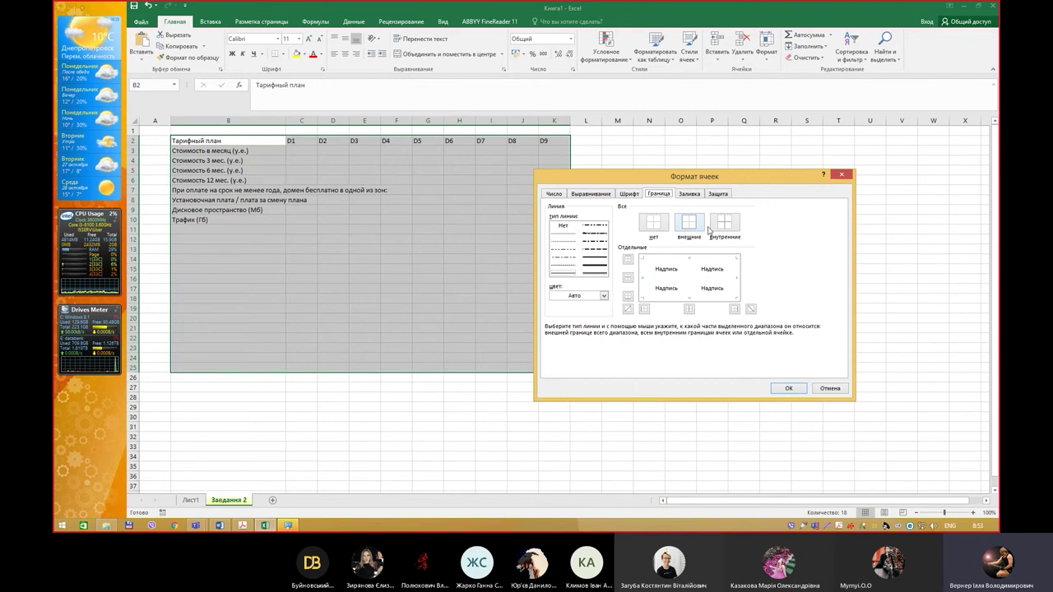
{"action": "left_click", "coordinate": [689, 223]}
{"action": "left_click", "coordinate": [714, 225]}
{"action": "left_click", "coordinate": [787, 388]}
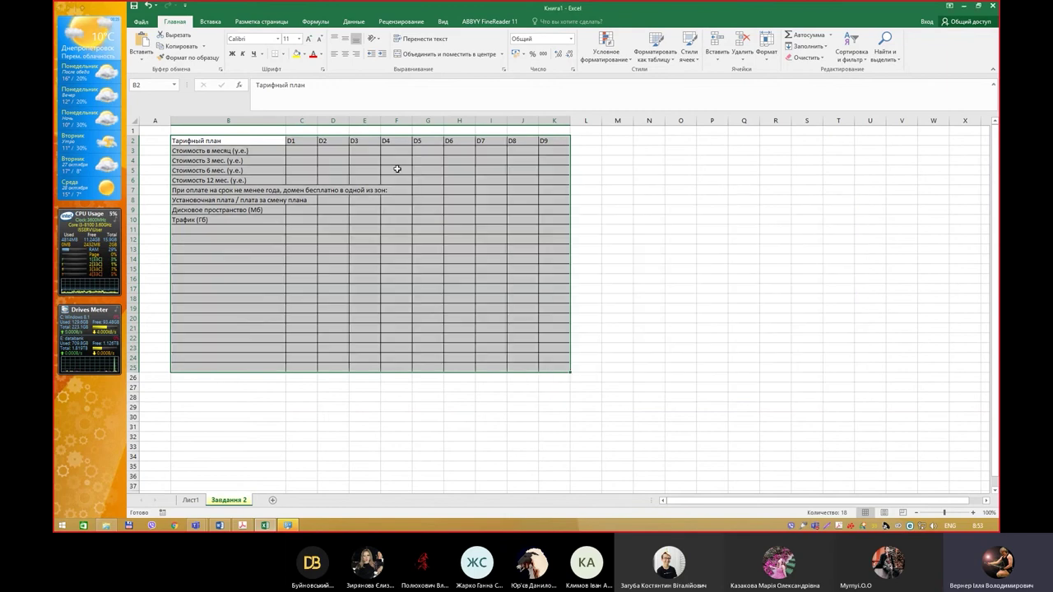
Put a thick outline border around the header row B2:K2
{"action": "left_click_drag", "start_coordinate": [265, 140], "coordinate": [554, 140]}
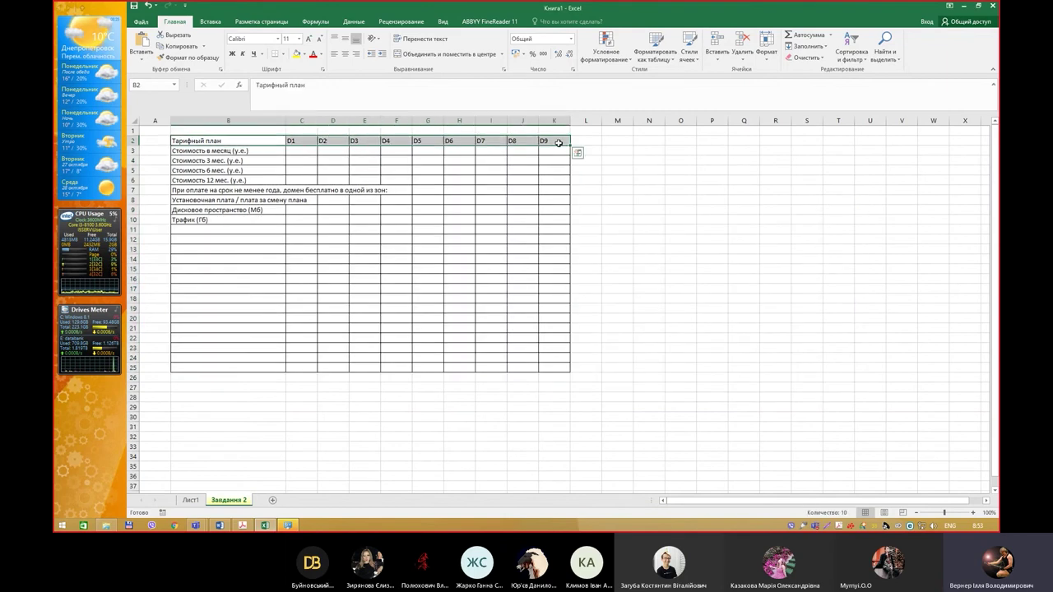
{"action": "key", "text": "ctrl+1"}
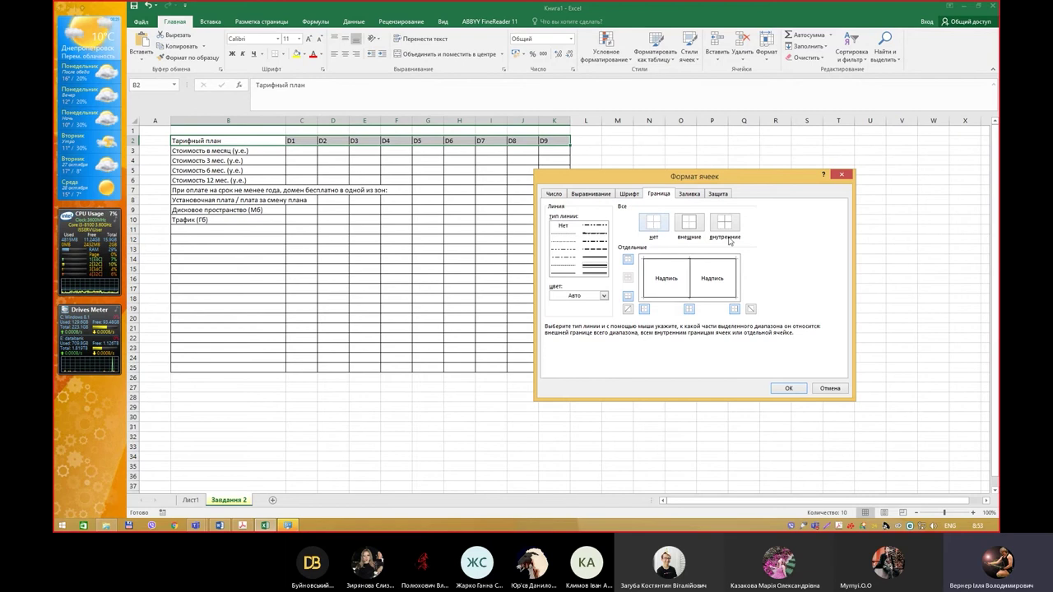
{"action": "left_click", "coordinate": [689, 222]}
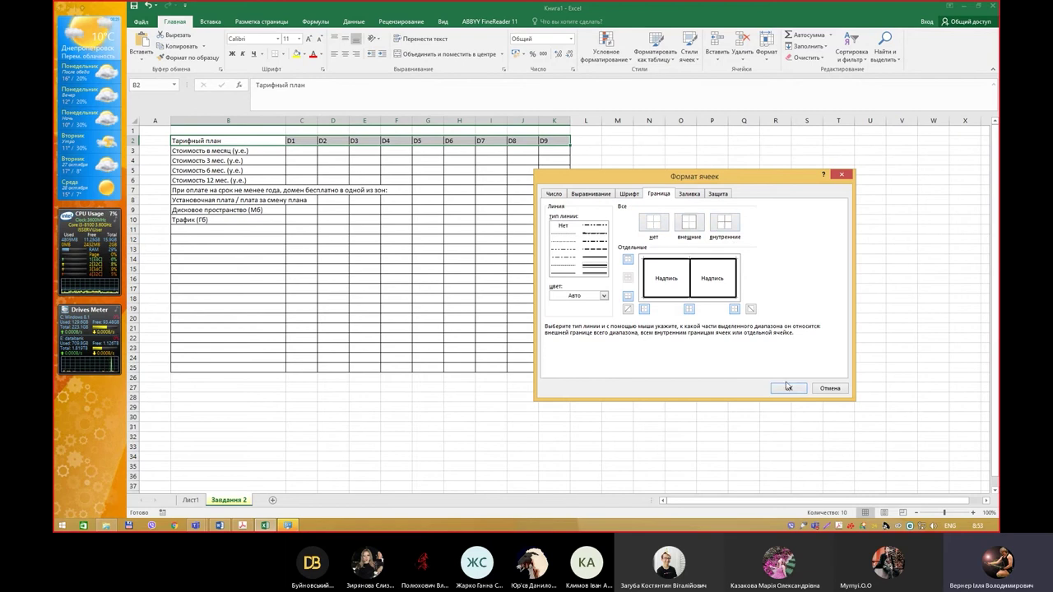
{"action": "left_click", "coordinate": [787, 388]}
{"action": "left_click", "coordinate": [364, 141]}
{"action": "left_click", "coordinate": [366, 171]}
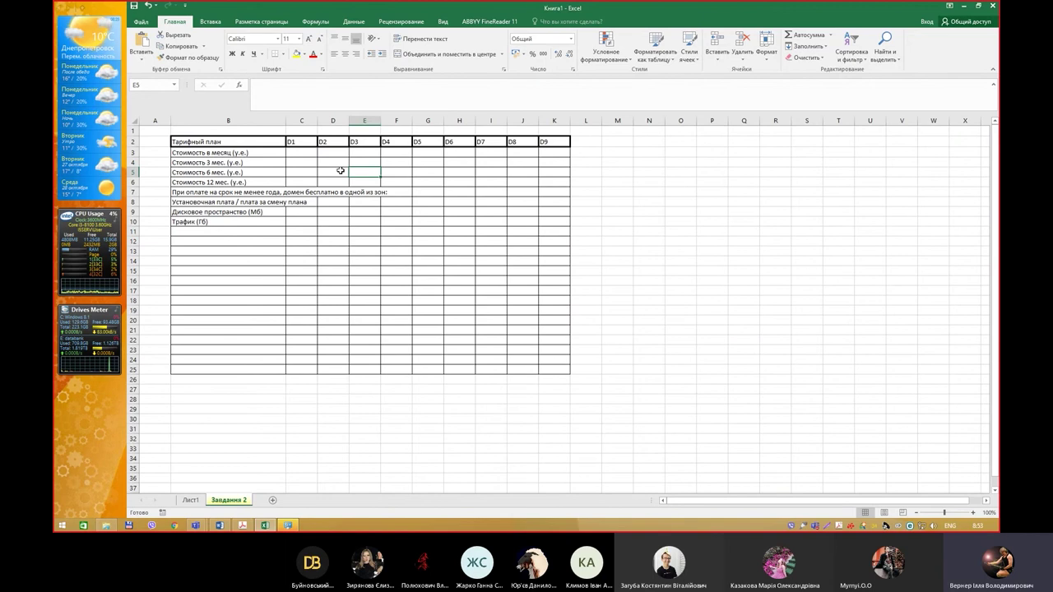
Drag the setup fee, disk space and traffic labels from B8:B10 down to B10:B12
{"action": "scroll", "coordinate": [347, 163], "scroll_direction": "up", "scroll_amount": 1, "text": "ctrl"}
{"action": "scroll", "coordinate": [351, 165], "scroll_direction": "up", "scroll_amount": 2, "text": "ctrl"}
{"action": "scroll", "coordinate": [350, 164], "scroll_direction": "up", "scroll_amount": 1, "text": "ctrl"}
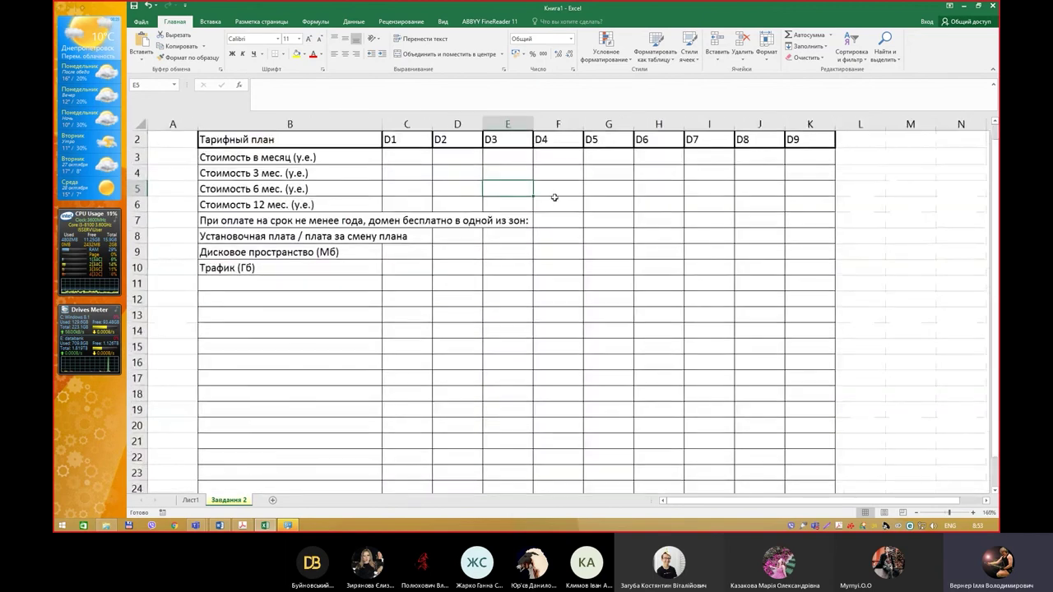
{"action": "scroll", "coordinate": [500, 184], "scroll_direction": "up", "scroll_amount": 1}
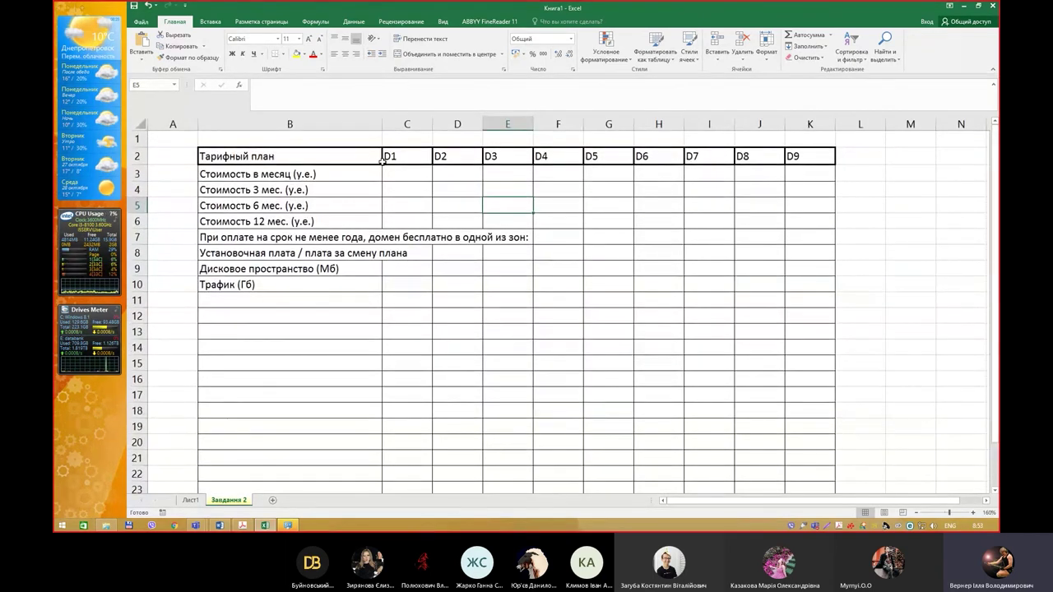
{"action": "key", "text": "alt+Tab"}
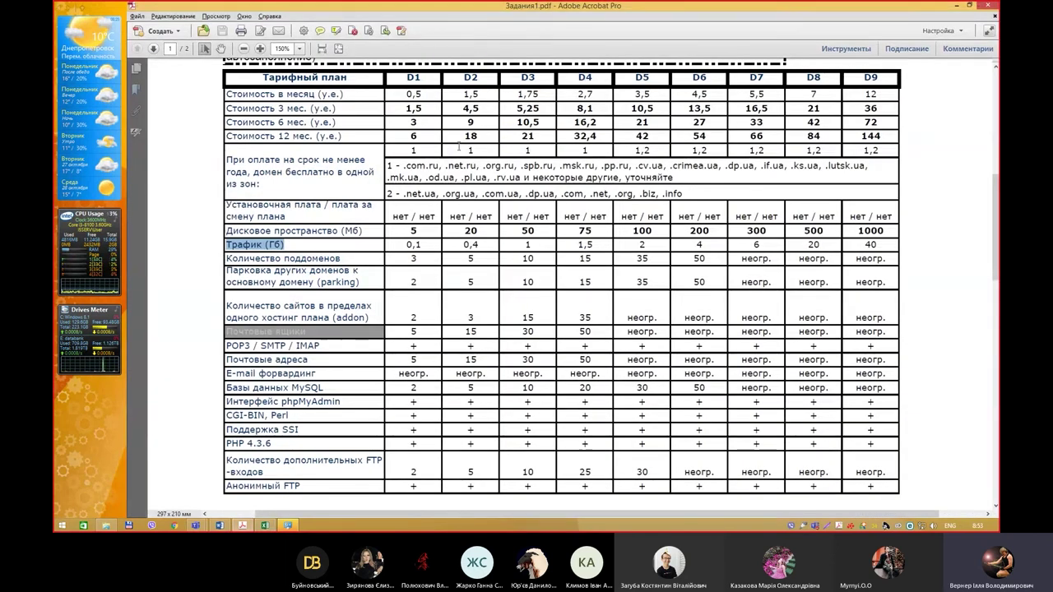
{"action": "key", "text": "alt+Tab"}
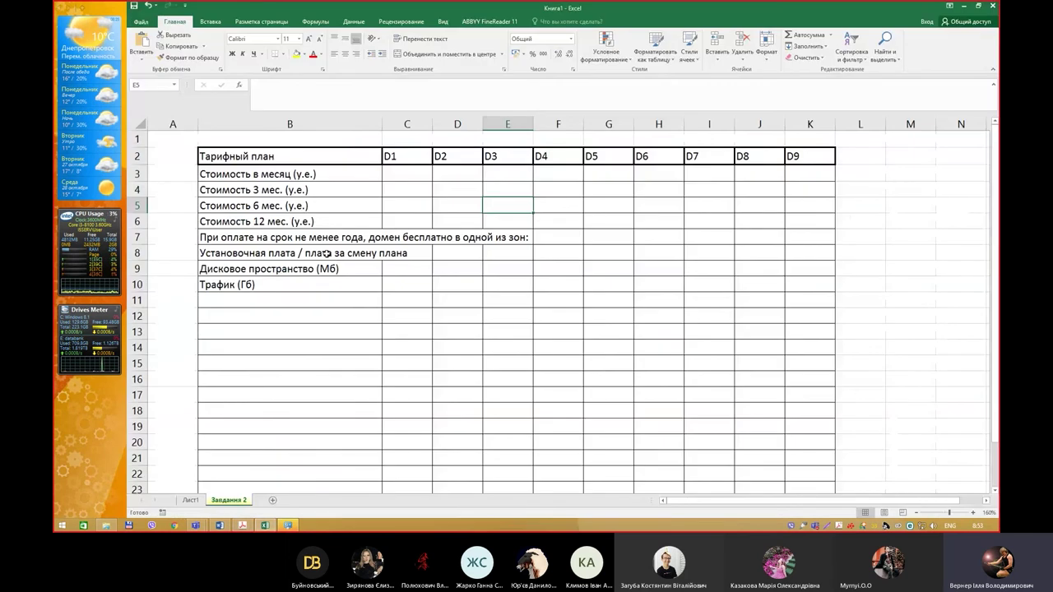
{"action": "left_click_drag", "start_coordinate": [296, 287], "coordinate": [274, 261]}
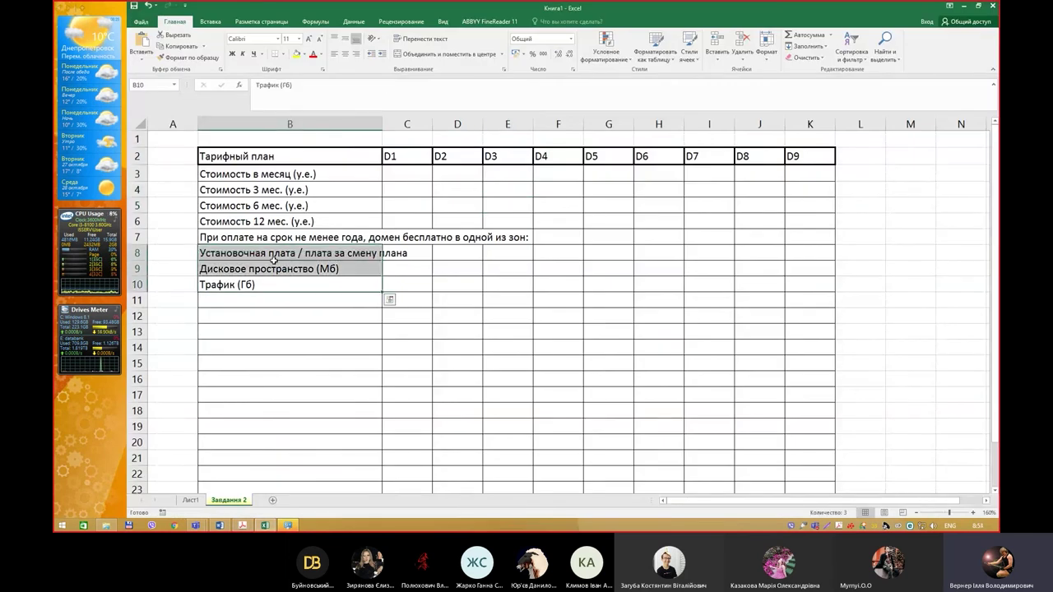
{"action": "left_click_drag", "start_coordinate": [293, 296], "coordinate": [292, 319]}
{"action": "left_click", "coordinate": [318, 261]}
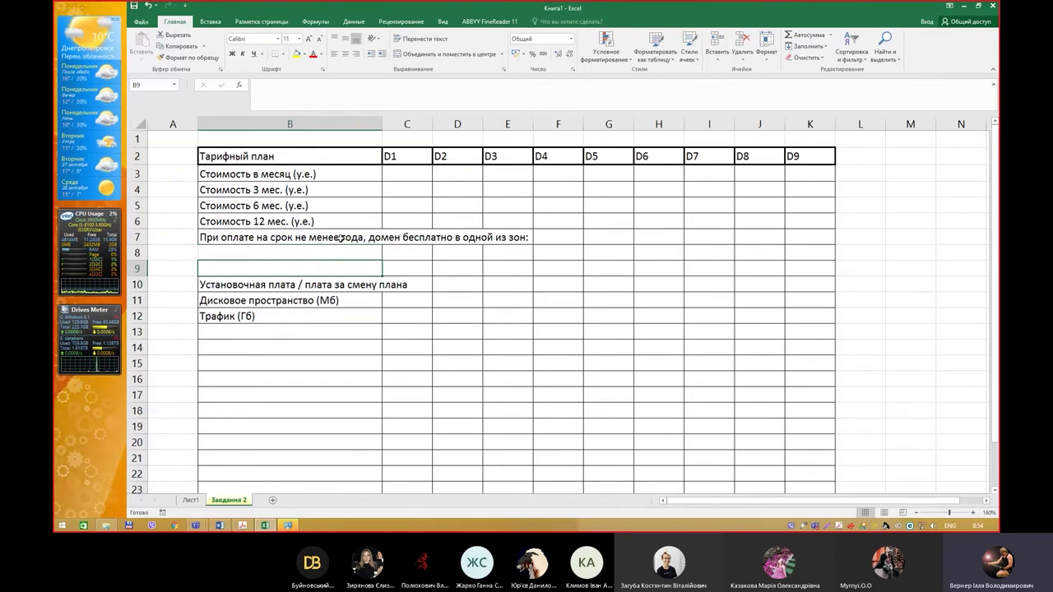
Merge cells B7:B9 holding the free-domain note
{"action": "left_click_drag", "start_coordinate": [338, 238], "coordinate": [337, 269]}
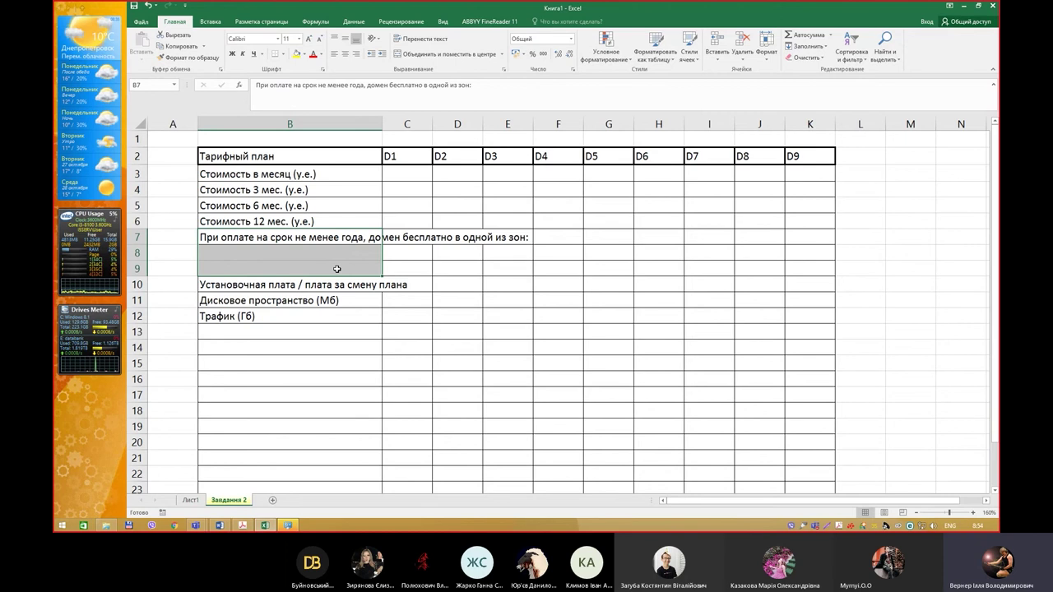
{"action": "key", "text": "ctrl+1"}
{"action": "left_click", "coordinate": [583, 194]}
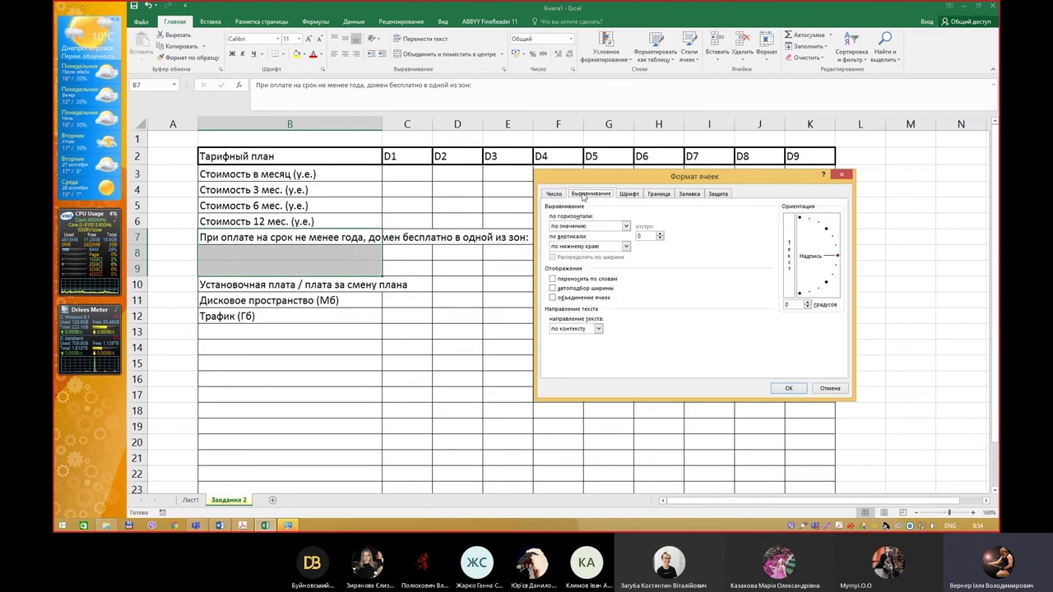
{"action": "left_click", "coordinate": [587, 298]}
{"action": "left_click", "coordinate": [787, 387]}
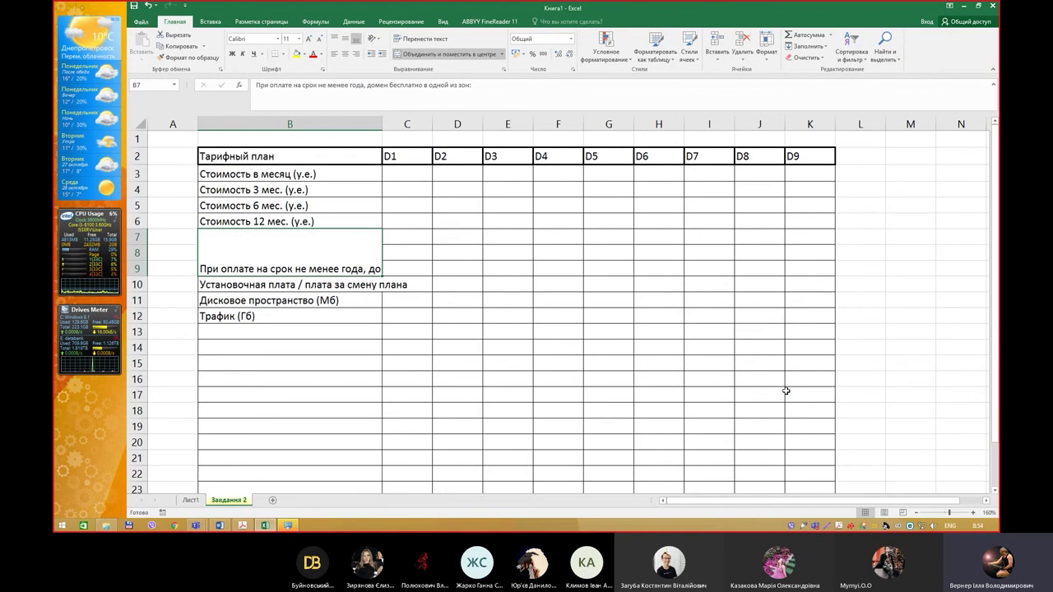
{"action": "left_click", "coordinate": [411, 238]}
{"action": "left_click", "coordinate": [323, 252]}
{"action": "left_click", "coordinate": [412, 245]}
{"action": "left_click", "coordinate": [314, 234]}
Adjust column B's width and turn on text wrapping for the merged B7:B9 note
{"action": "left_click_drag", "start_coordinate": [382, 124], "coordinate": [353, 125]}
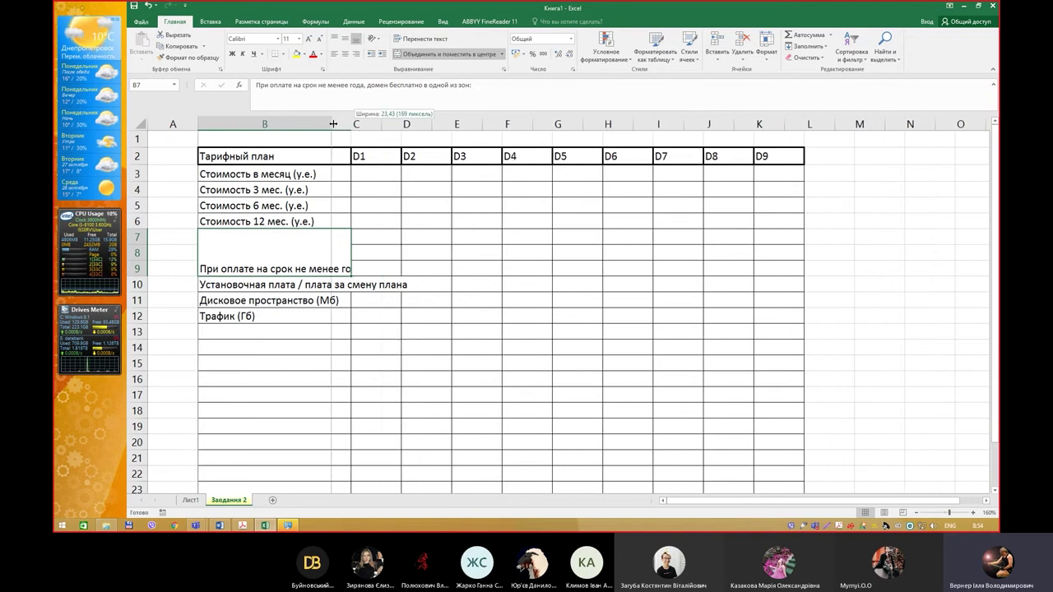
{"action": "left_click_drag", "start_coordinate": [345, 124], "coordinate": [329, 124]}
{"action": "key", "text": "alt+Tab"}
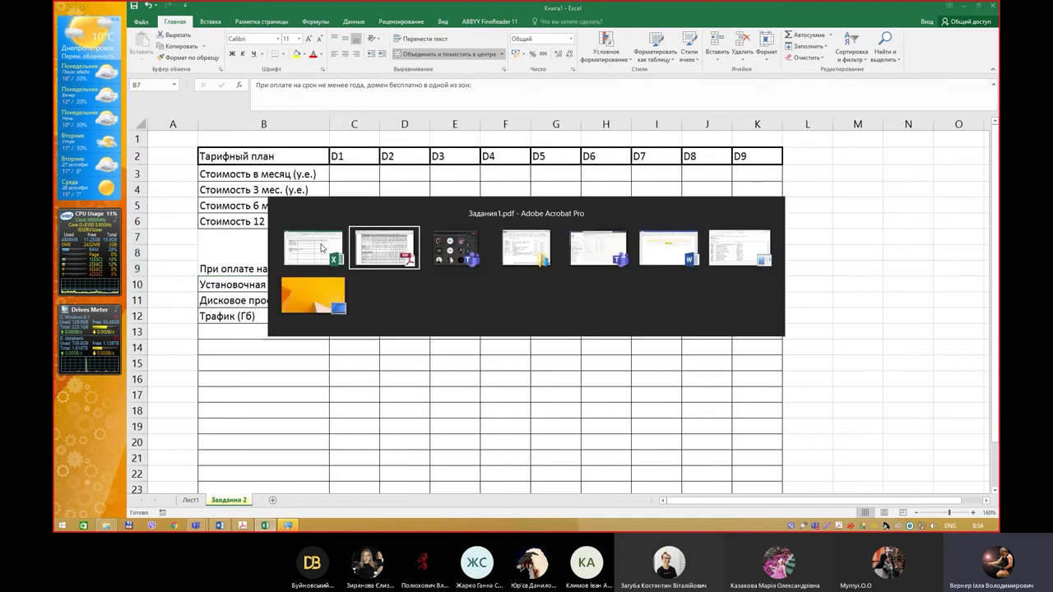
{"action": "key", "text": "alt+Tab"}
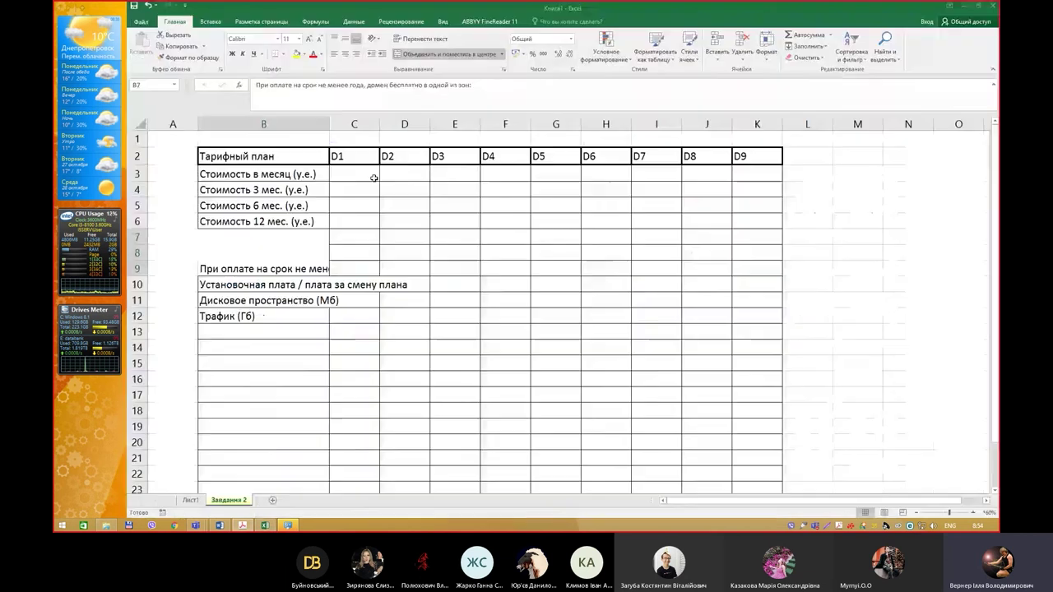
{"action": "left_click_drag", "start_coordinate": [329, 125], "coordinate": [344, 124]}
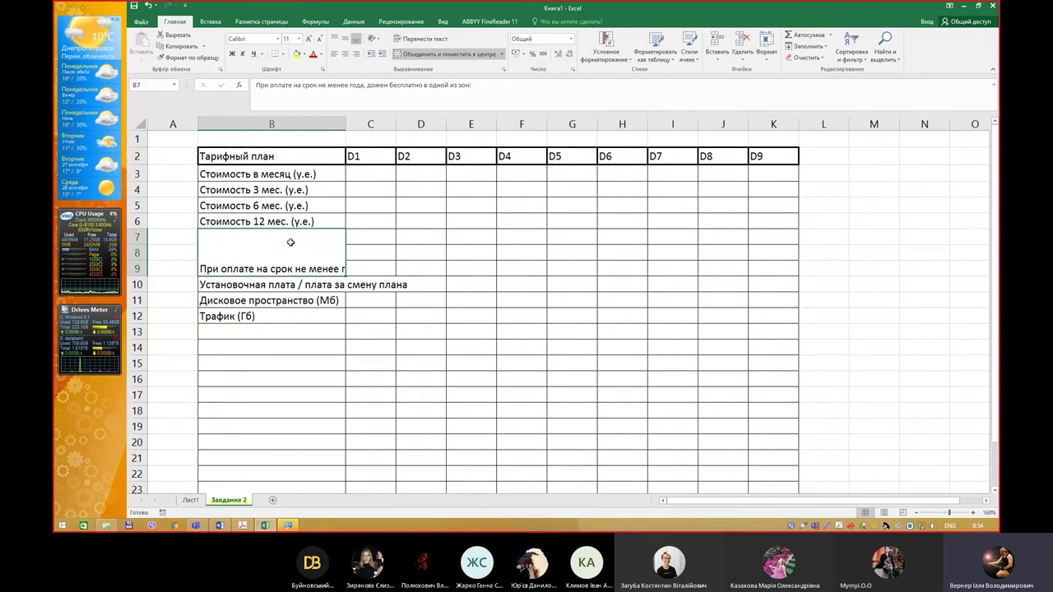
{"action": "key", "text": "ctrl+1"}
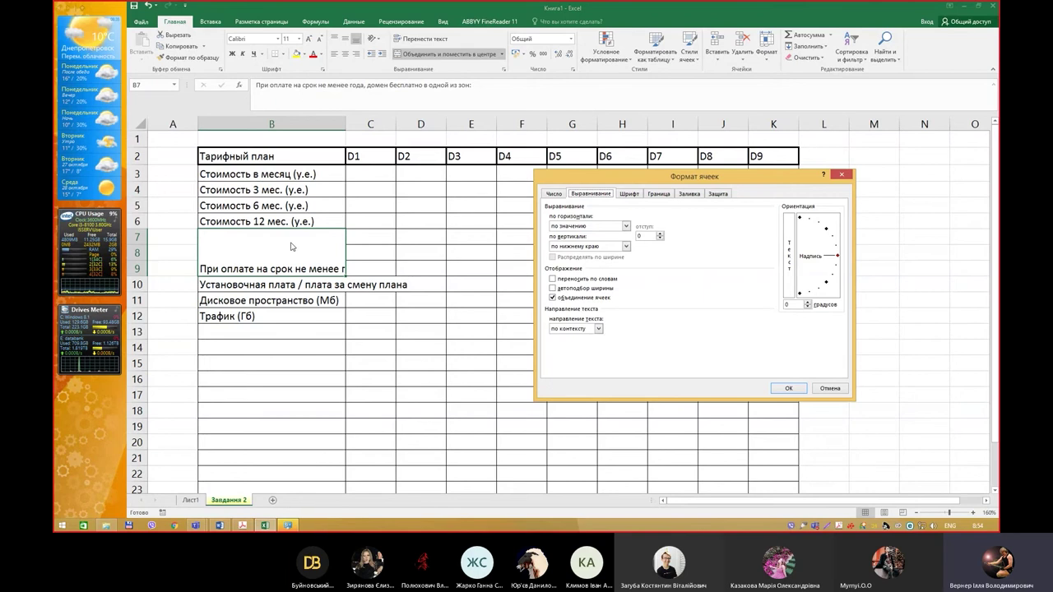
{"action": "left_click", "coordinate": [589, 279]}
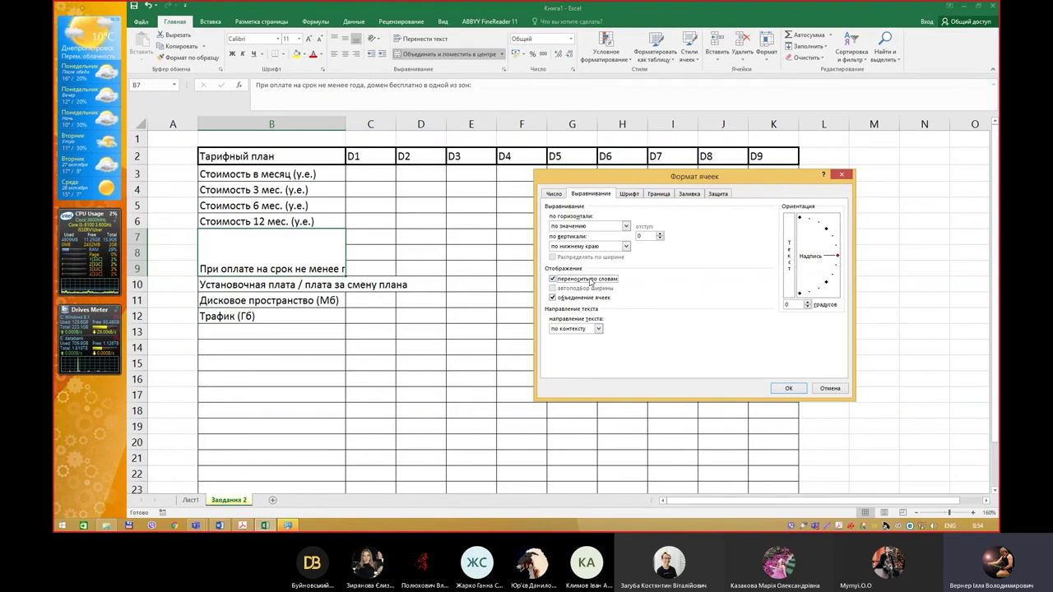
{"action": "left_click", "coordinate": [785, 387]}
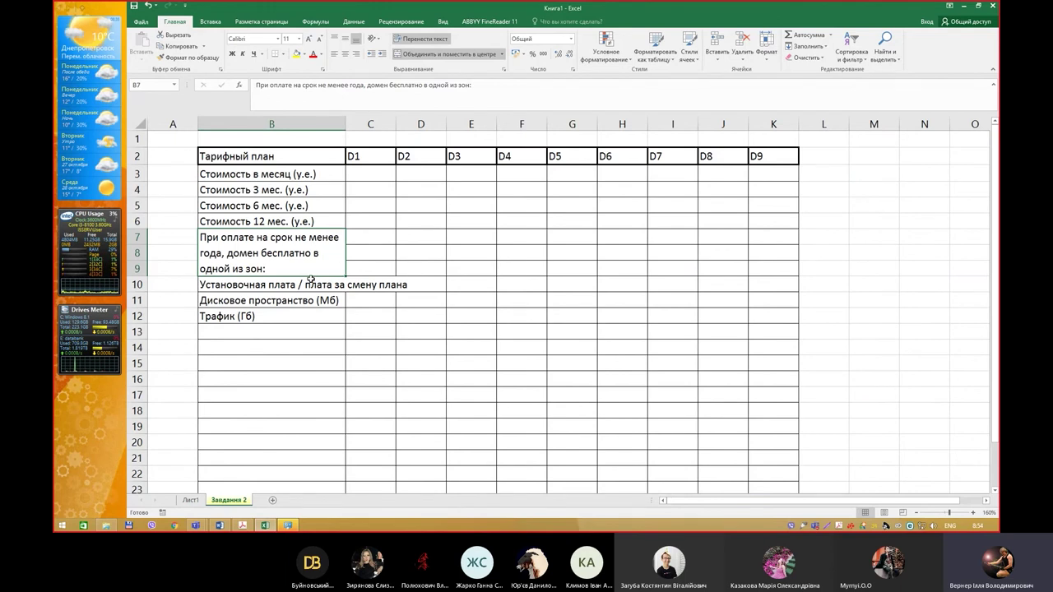
Make row 10 taller and wrap the B10 setup-fee label onto two lines
{"action": "key", "text": "alt+Tab"}
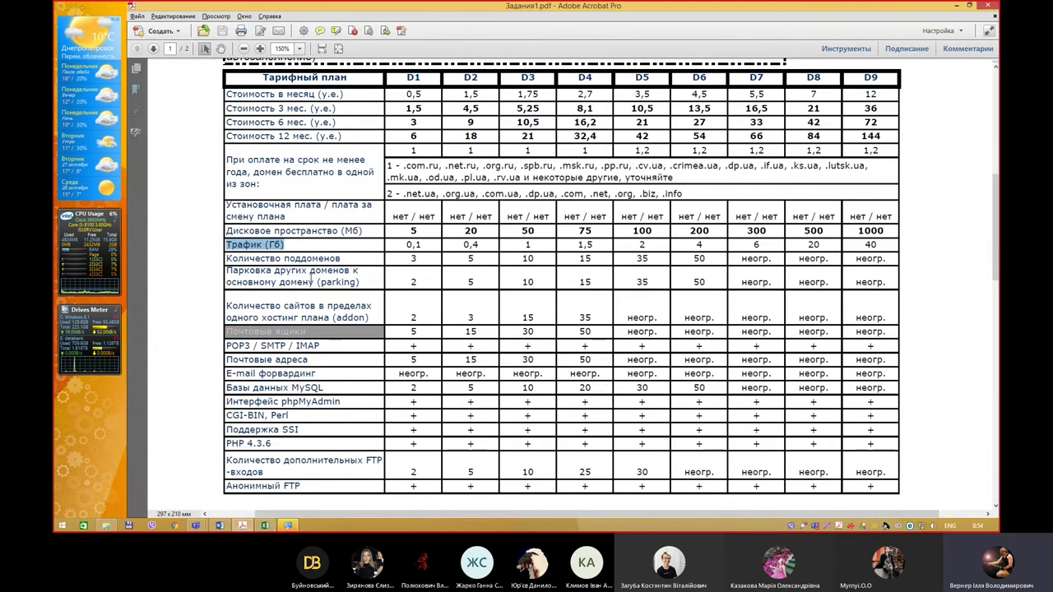
{"action": "key", "text": "alt+Tab"}
{"action": "left_click", "coordinate": [198, 288]}
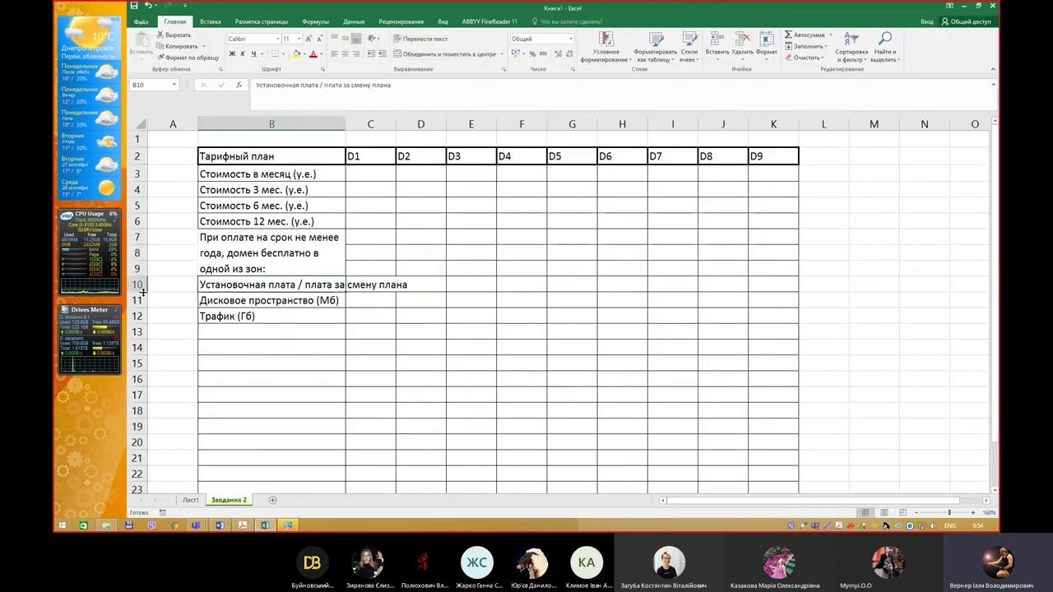
{"action": "left_click_drag", "start_coordinate": [143, 292], "coordinate": [143, 307]}
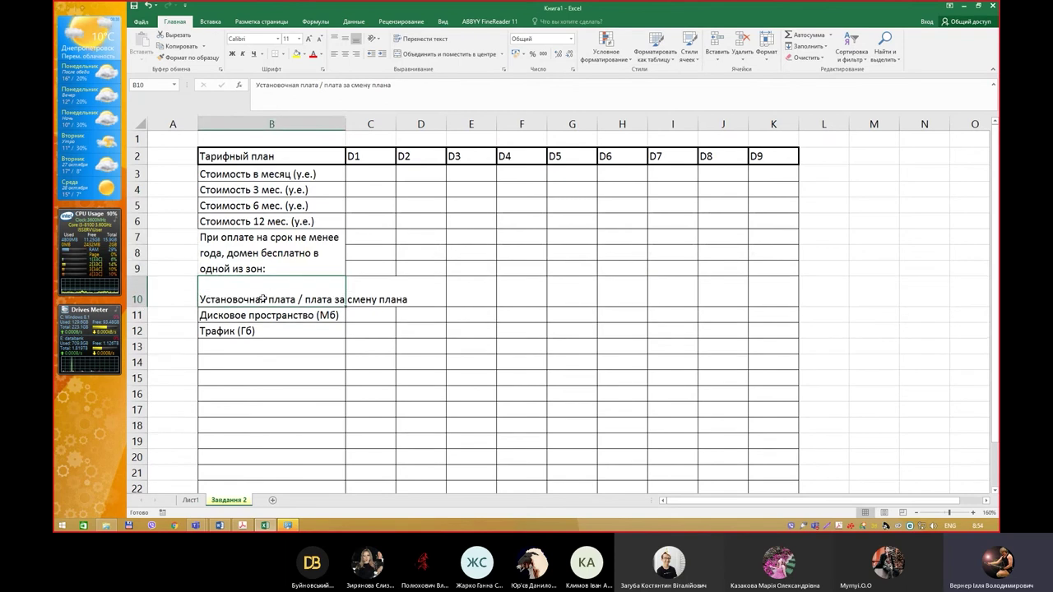
{"action": "key", "text": "ctrl+1"}
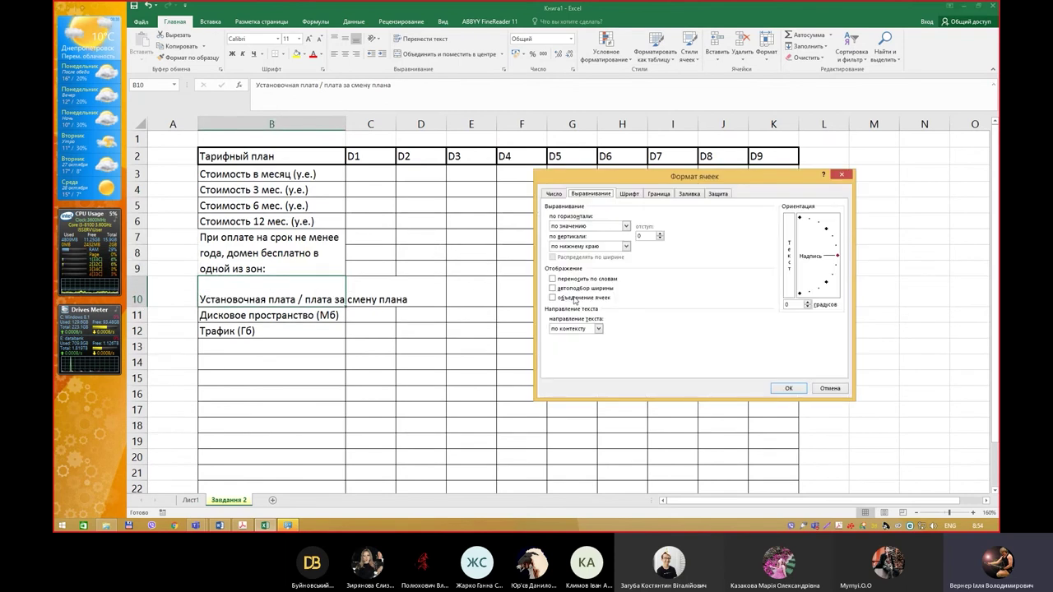
{"action": "left_click", "coordinate": [580, 279]}
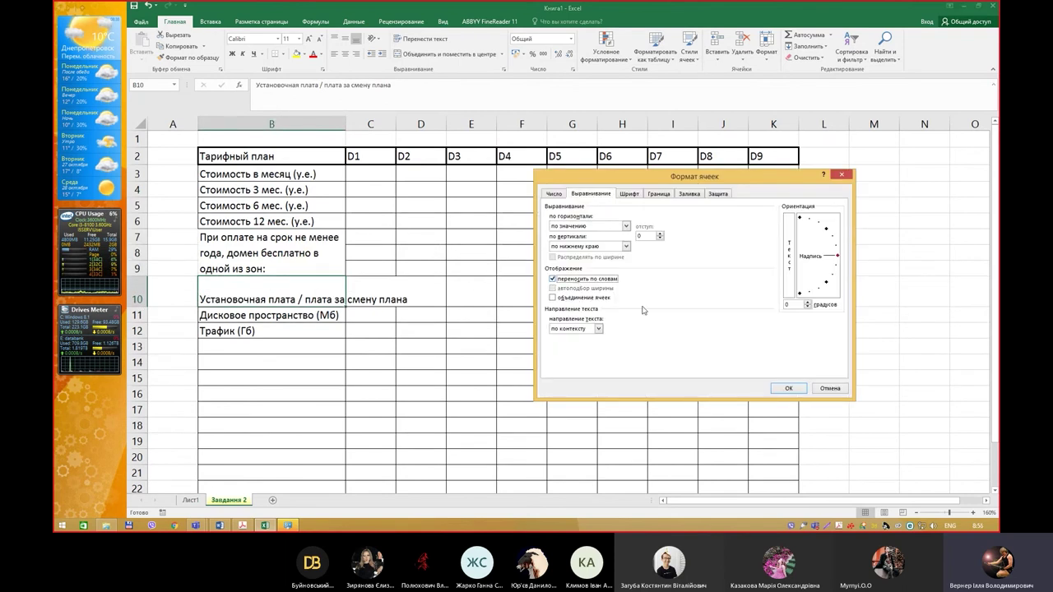
{"action": "left_click", "coordinate": [787, 389]}
{"action": "left_click", "coordinate": [265, 263]}
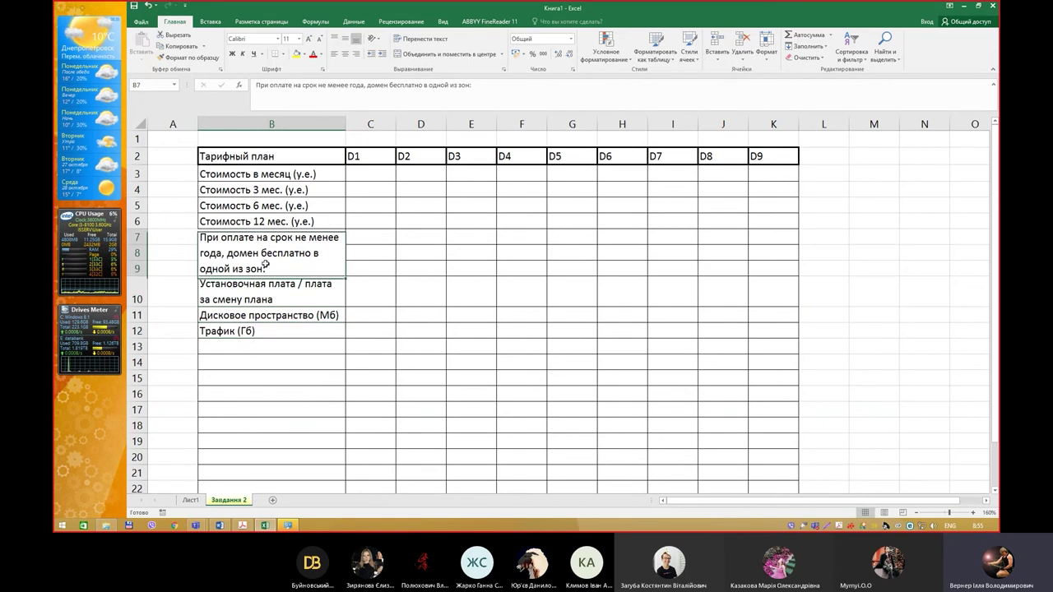
{"action": "left_click_drag", "start_coordinate": [266, 264], "coordinate": [512, 394]}
{"action": "key", "text": "ctrl+1"}
Apply thick inside borders to the range B7:F16
{"action": "left_click", "coordinate": [689, 194]}
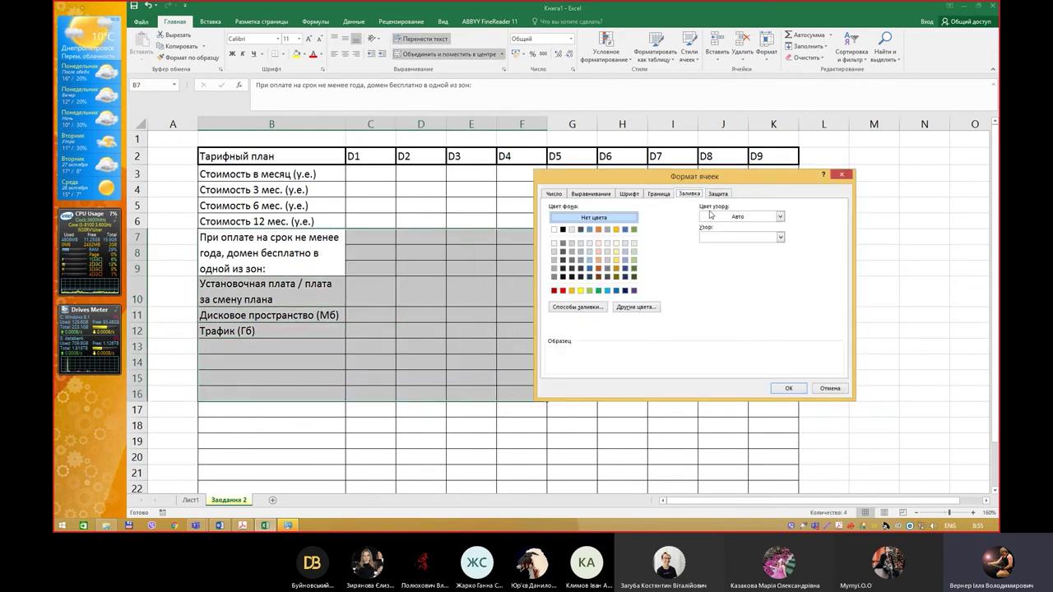
{"action": "left_click", "coordinate": [653, 194]}
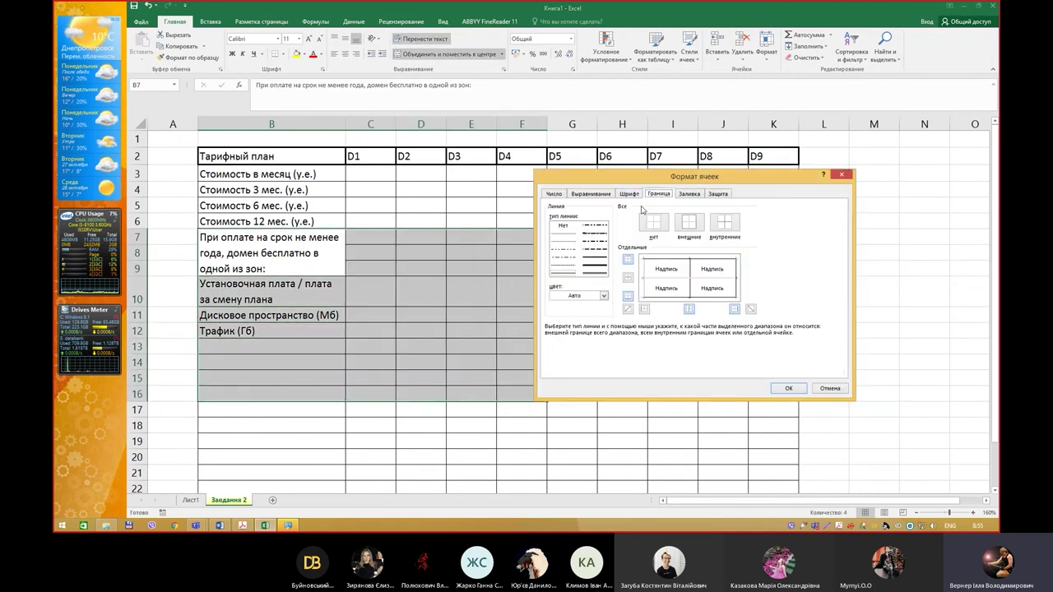
{"action": "left_click", "coordinate": [594, 258]}
{"action": "left_click", "coordinate": [715, 224]}
{"action": "left_click", "coordinate": [783, 385]}
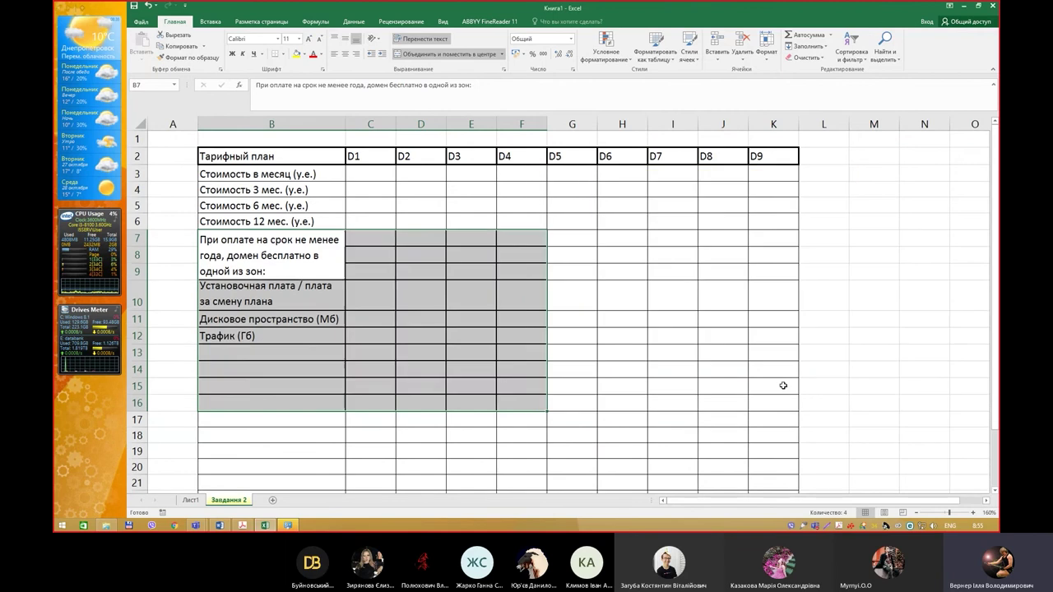
{"action": "left_click", "coordinate": [421, 296]}
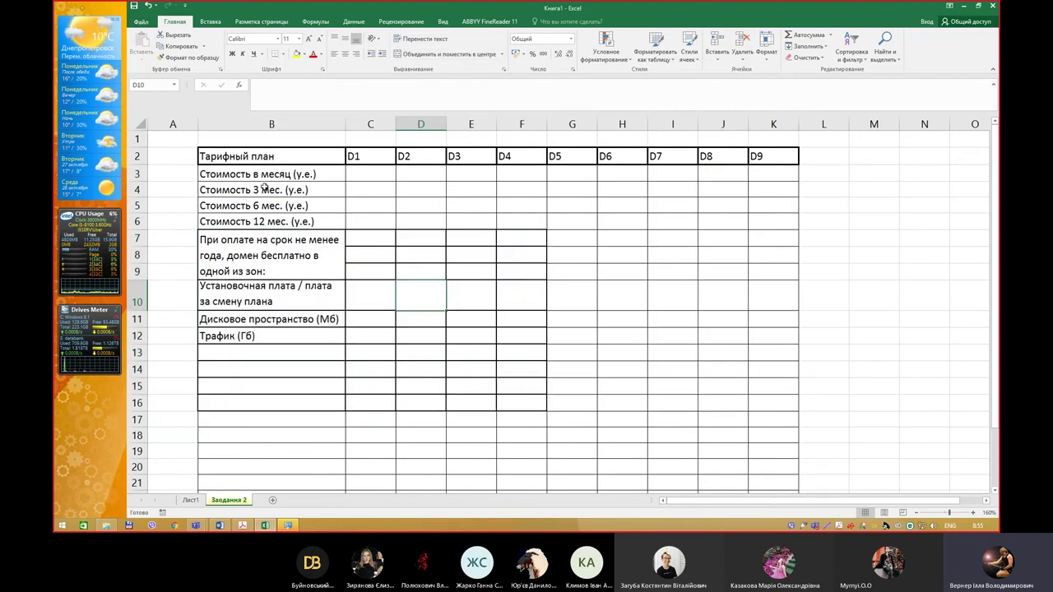
Apply thin inside borders across B4:H18 for a uniform grid
{"action": "left_click_drag", "start_coordinate": [264, 190], "coordinate": [639, 430]}
{"action": "key", "text": "ctrl+1"}
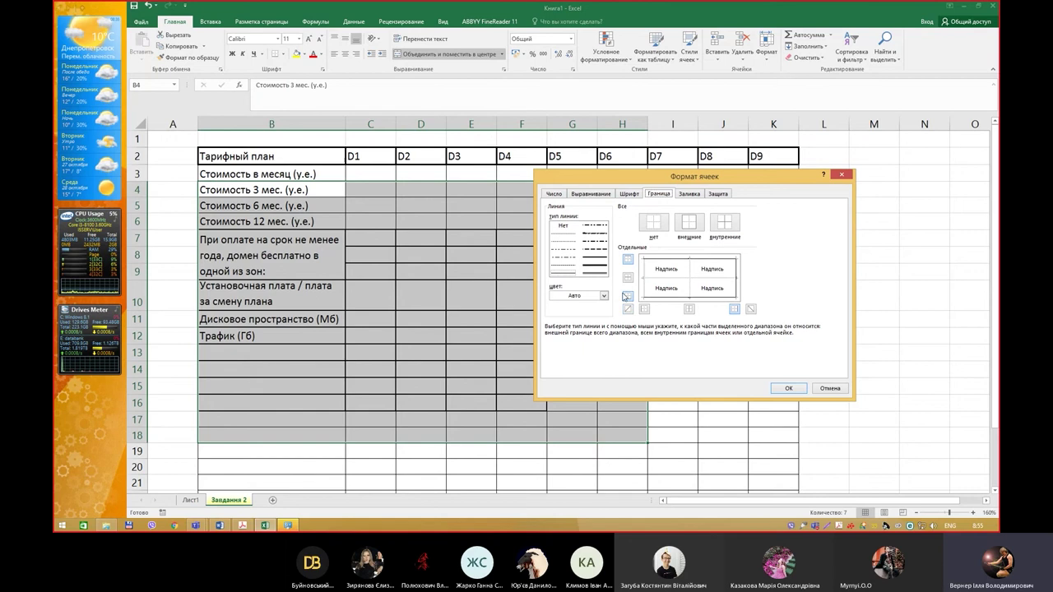
{"action": "left_click", "coordinate": [567, 274]}
{"action": "left_click", "coordinate": [724, 222]}
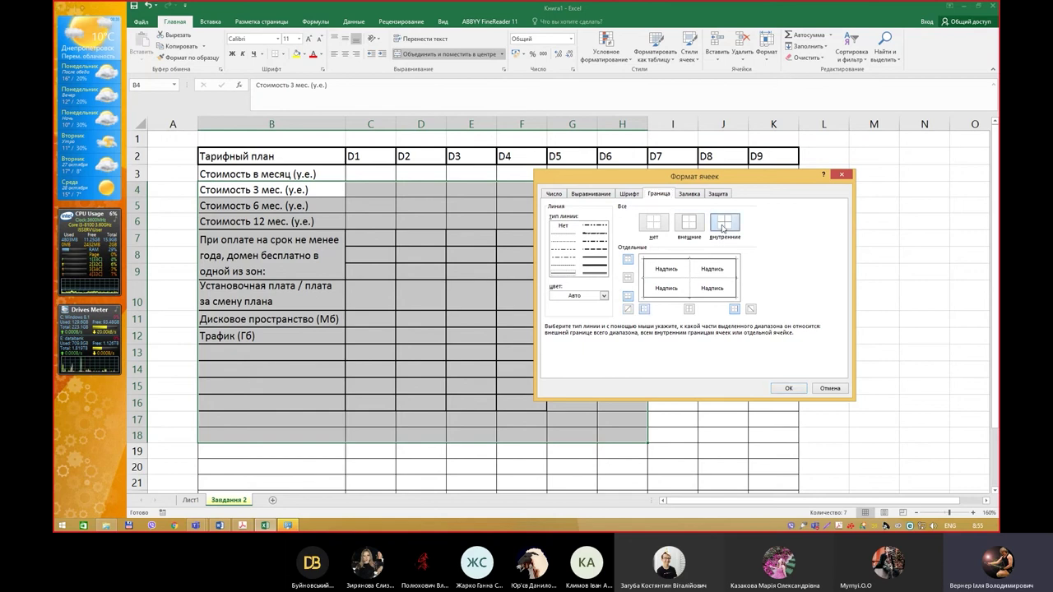
{"action": "left_click", "coordinate": [788, 388]}
{"action": "left_click", "coordinate": [437, 314]}
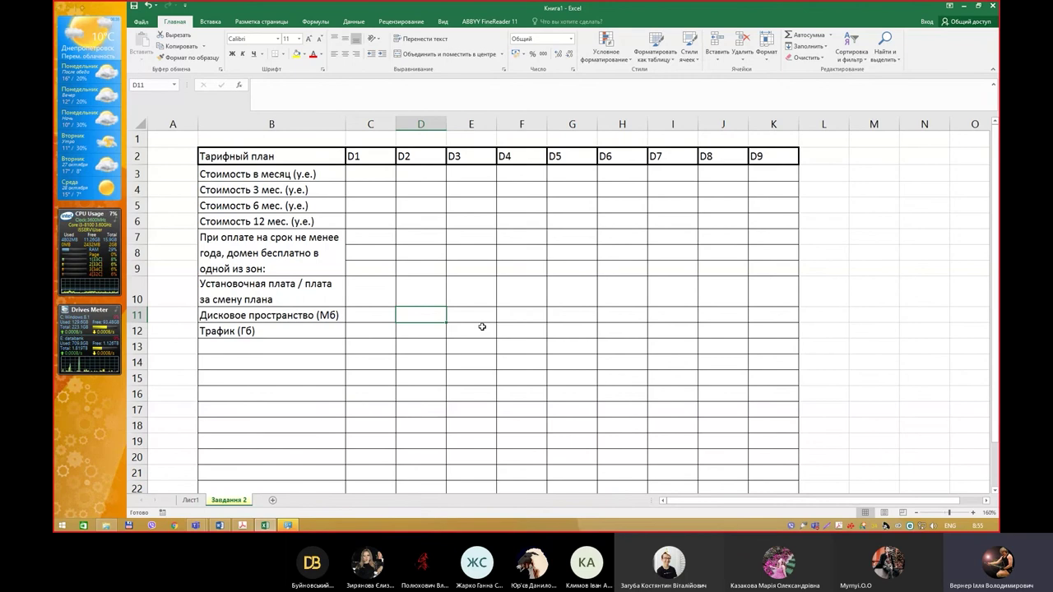
Enter the D1–D4 monthly prices 0,5, 1,5, 1,75 and 2,7 in C3:F3, checking the PDF
{"action": "key", "text": "alt+Tab"}
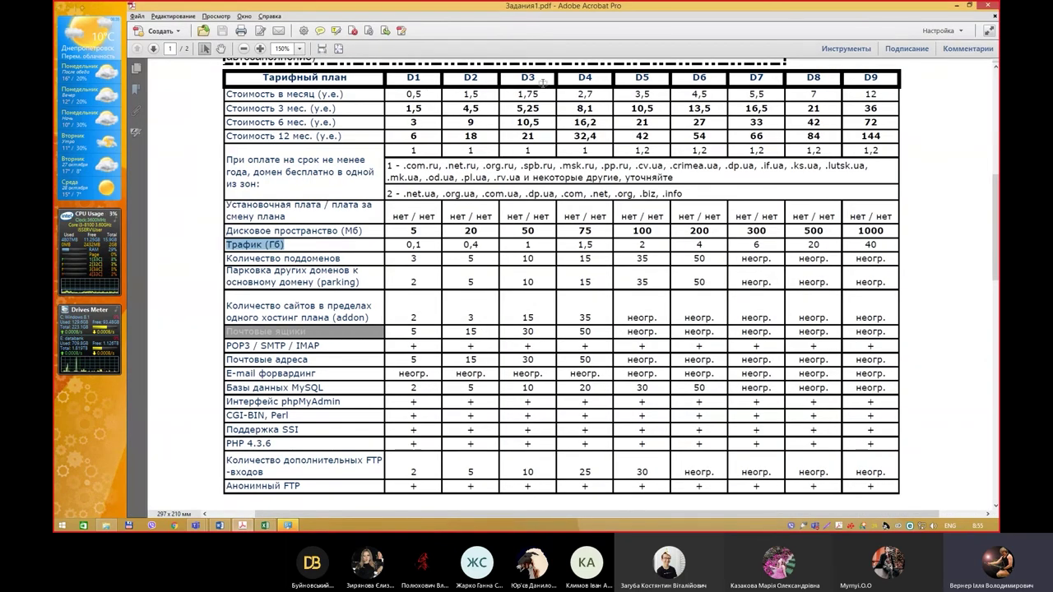
{"action": "key", "text": "alt+Tab"}
{"action": "left_click", "coordinate": [375, 181]}
{"action": "type", "text": "0"}
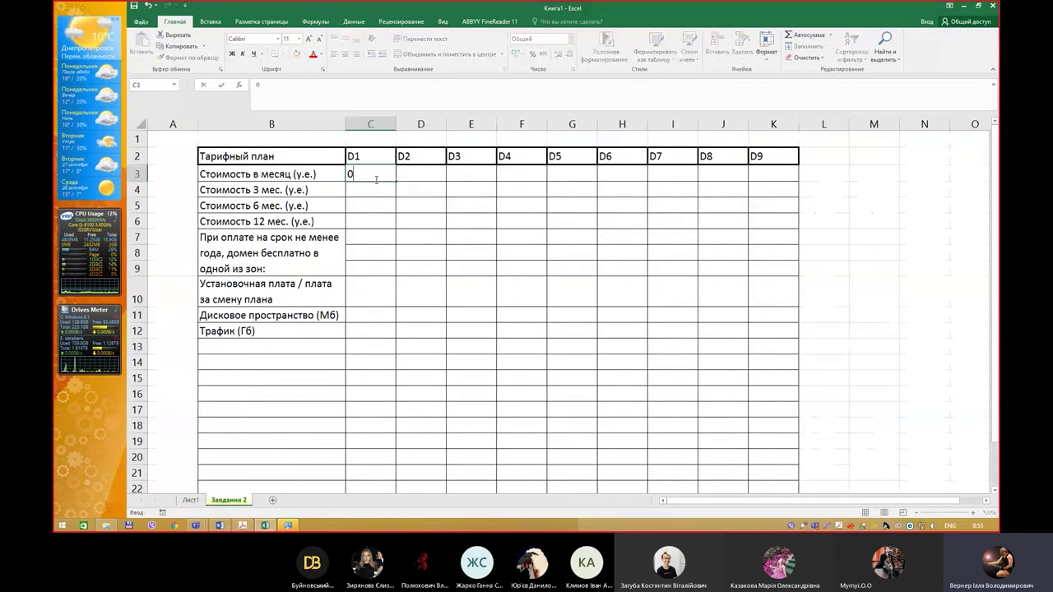
{"action": "type", "text": ",5"}
{"action": "key", "text": "Tab"}
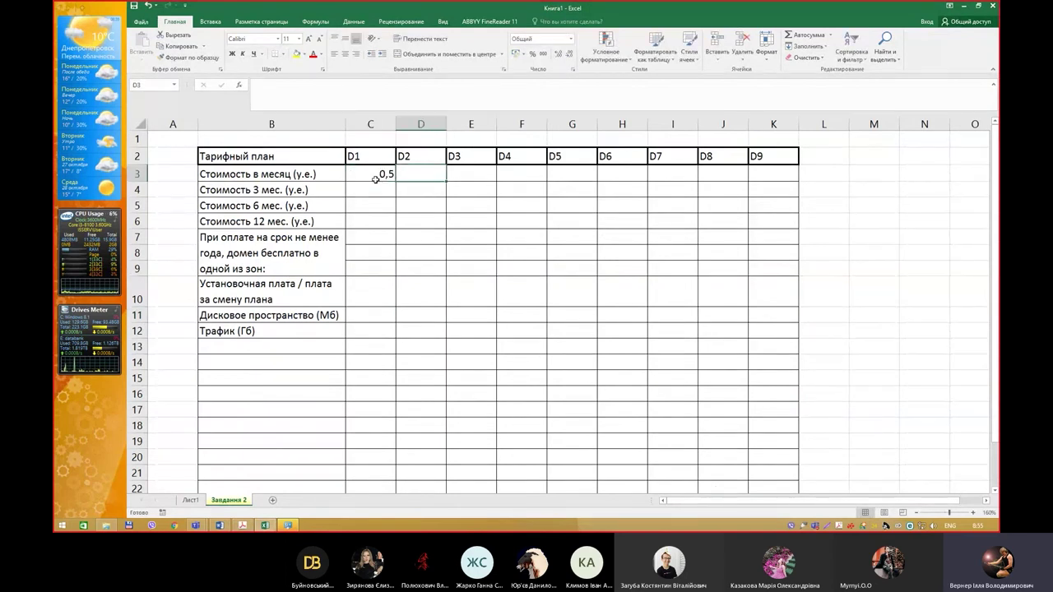
{"action": "key", "text": "alt+Tab"}
{"action": "key", "text": "alt+Tab"}
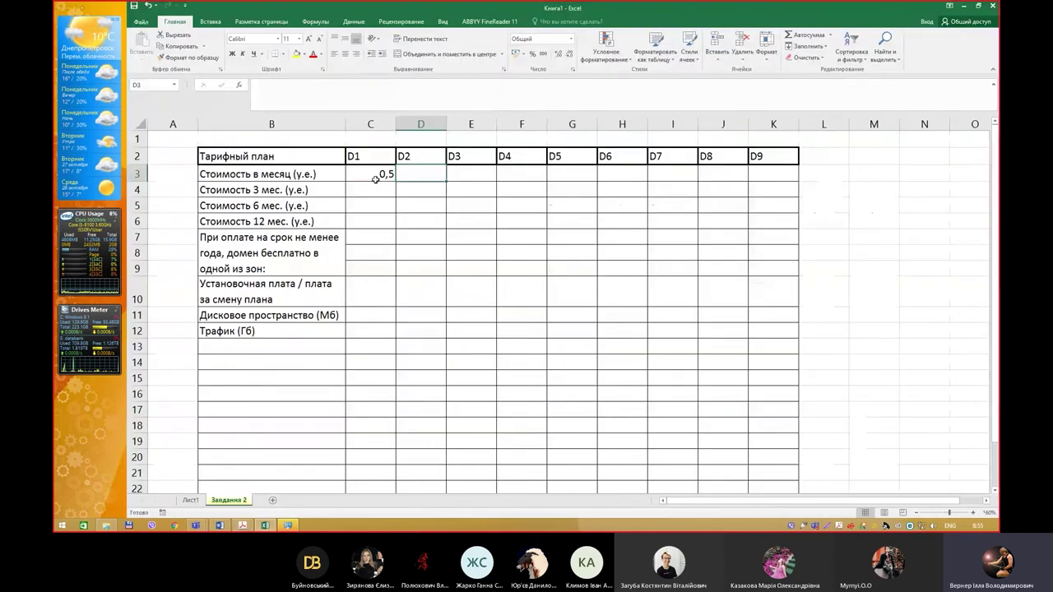
{"action": "type", "text": "1,5"}
{"action": "key", "text": "alt+Tab"}
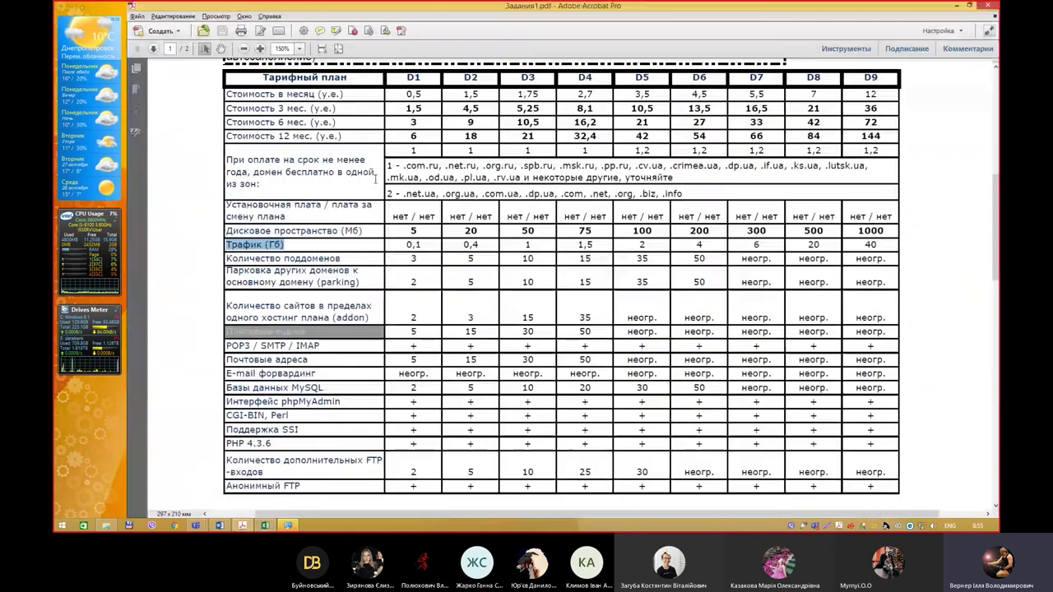
{"action": "key", "text": "alt+Tab"}
{"action": "key", "text": "Tab"}
{"action": "type", "text": "1,"}
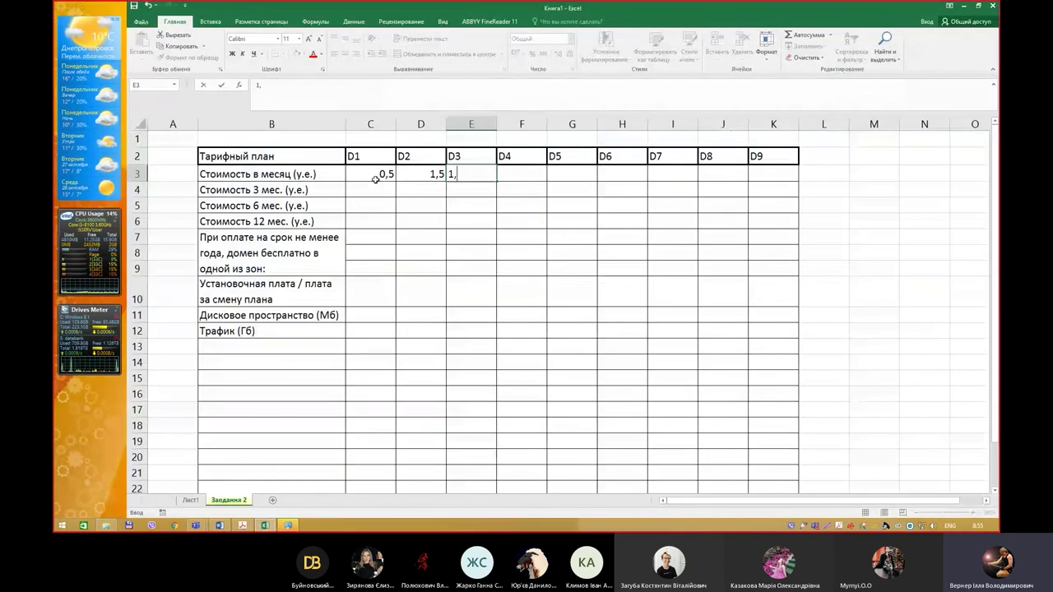
{"action": "type", "text": "75"}
{"action": "key", "text": "Tab"}
{"action": "key", "text": "alt+Tab"}
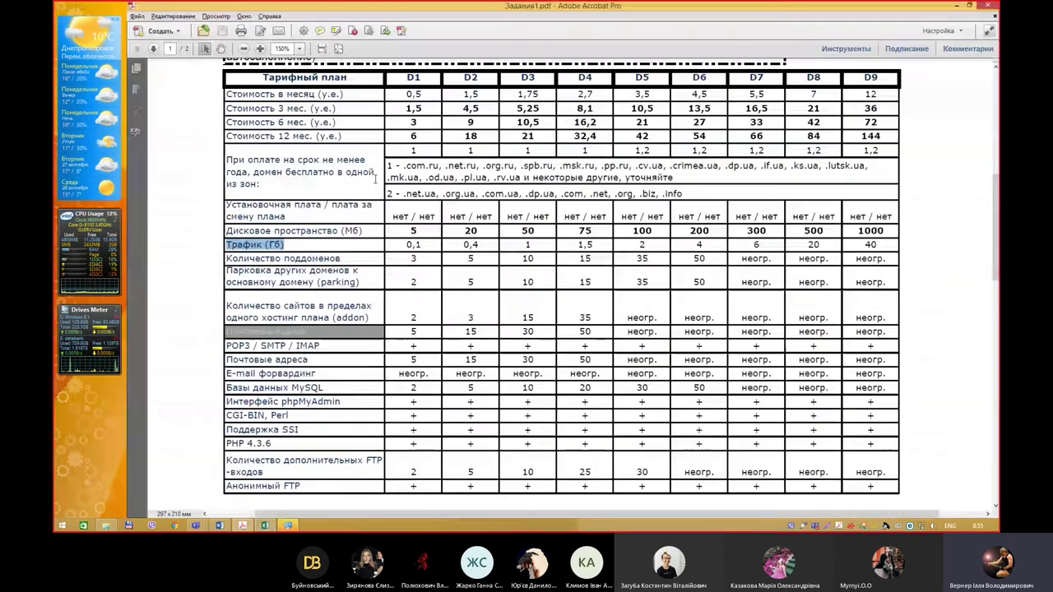
{"action": "key", "text": "alt+Tab"}
{"action": "type", "text": "2,"}
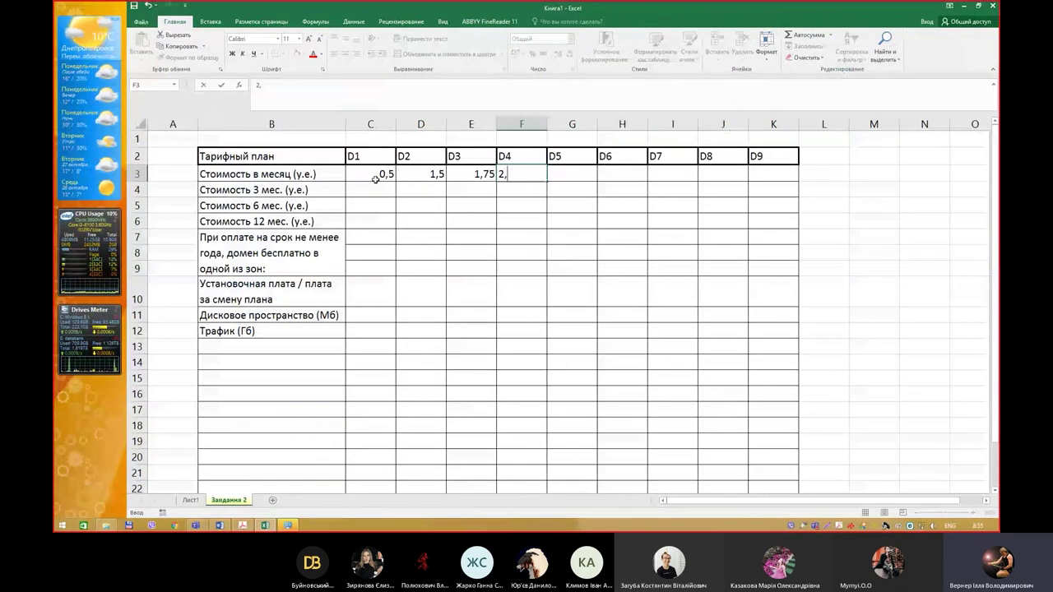
{"action": "type", "text": "7"}
{"action": "key", "text": "Tab"}
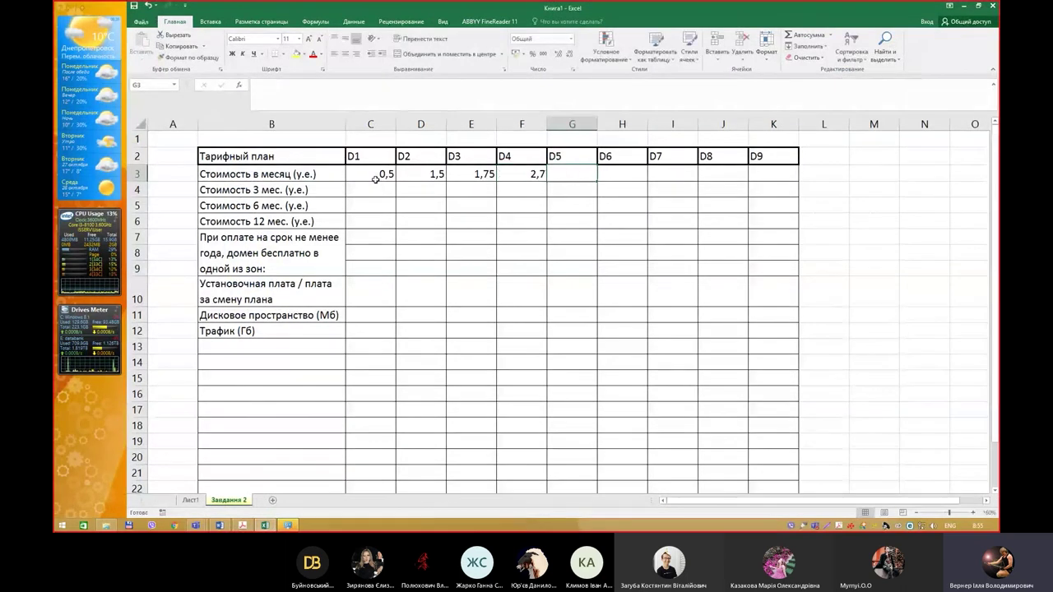
Enter the remaining monthly prices 3,5, 4,5, 5,5, 7 and 12 in G3:K3
{"action": "key", "text": "alt+Tab"}
{"action": "key", "text": "alt+Tab"}
{"action": "type", "text": "3"}
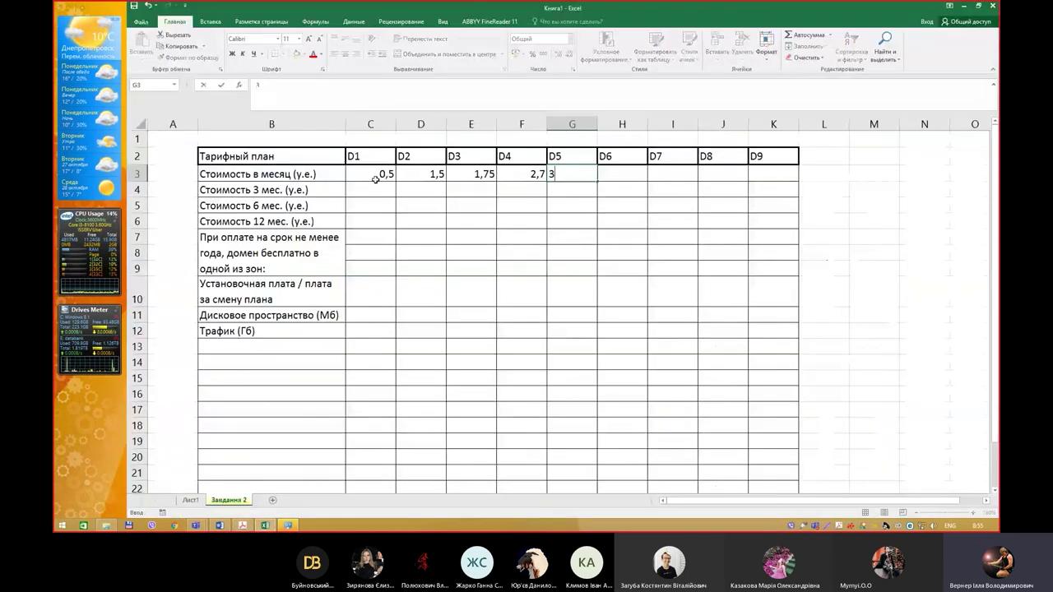
{"action": "type", "text": ",5"}
{"action": "key", "text": "Tab"}
{"action": "key", "text": "alt+Tab"}
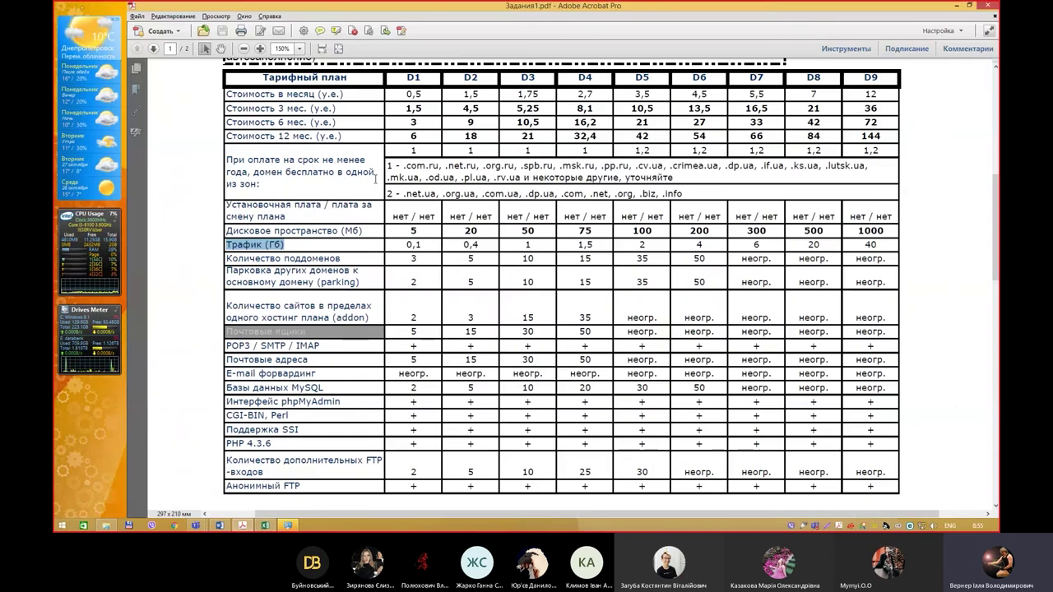
{"action": "key", "text": "alt+Tab"}
{"action": "type", "text": "4,"}
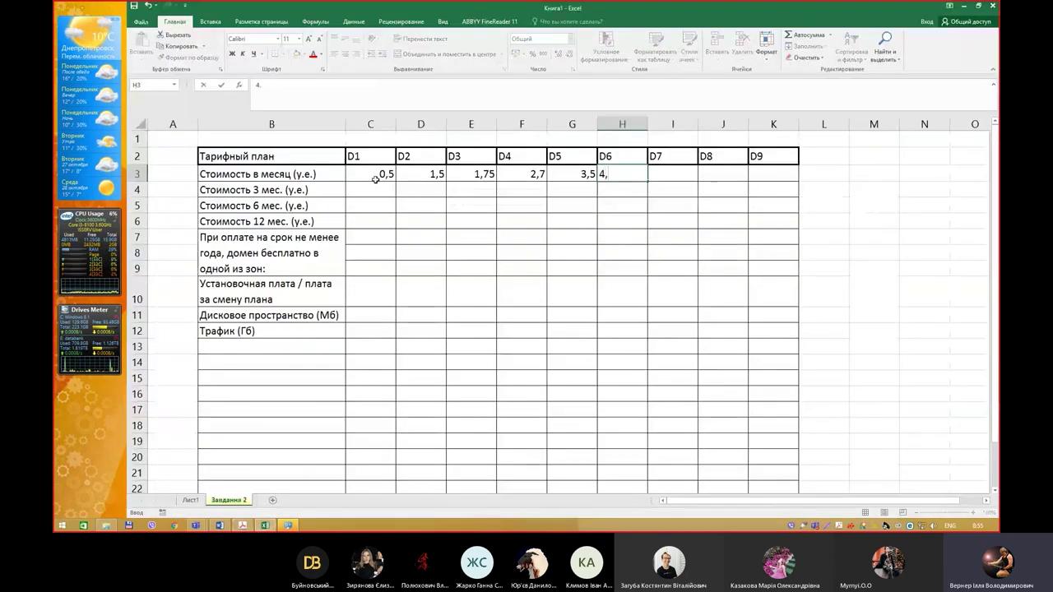
{"action": "type", "text": "5"}
{"action": "key", "text": "Tab"}
{"action": "key", "text": "alt+Tab"}
{"action": "key", "text": "alt+Tab"}
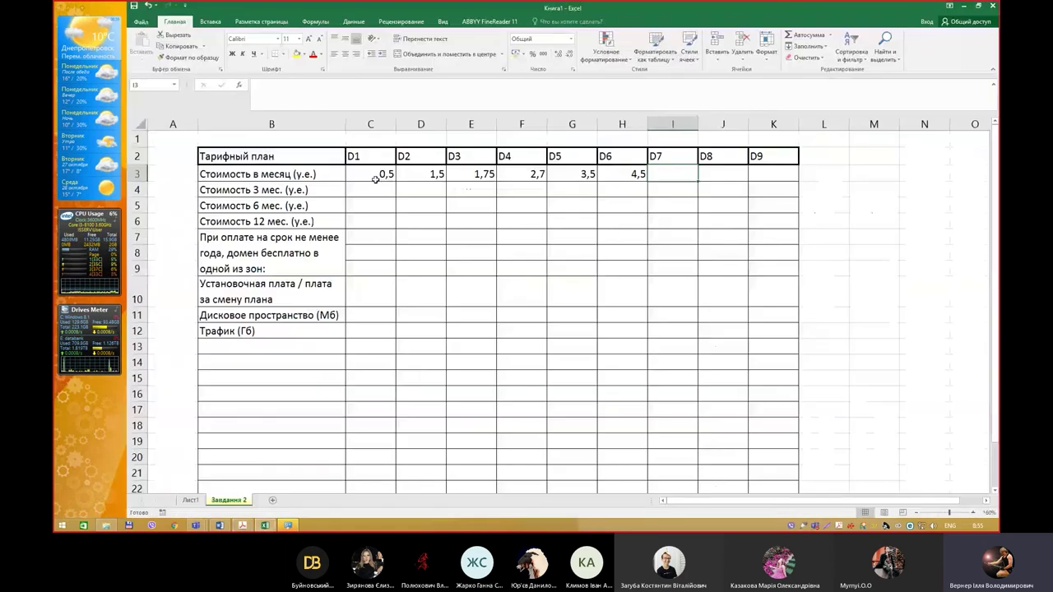
{"action": "type", "text": "5,5"}
{"action": "key", "text": "Tab"}
{"action": "key", "text": "alt+Tab"}
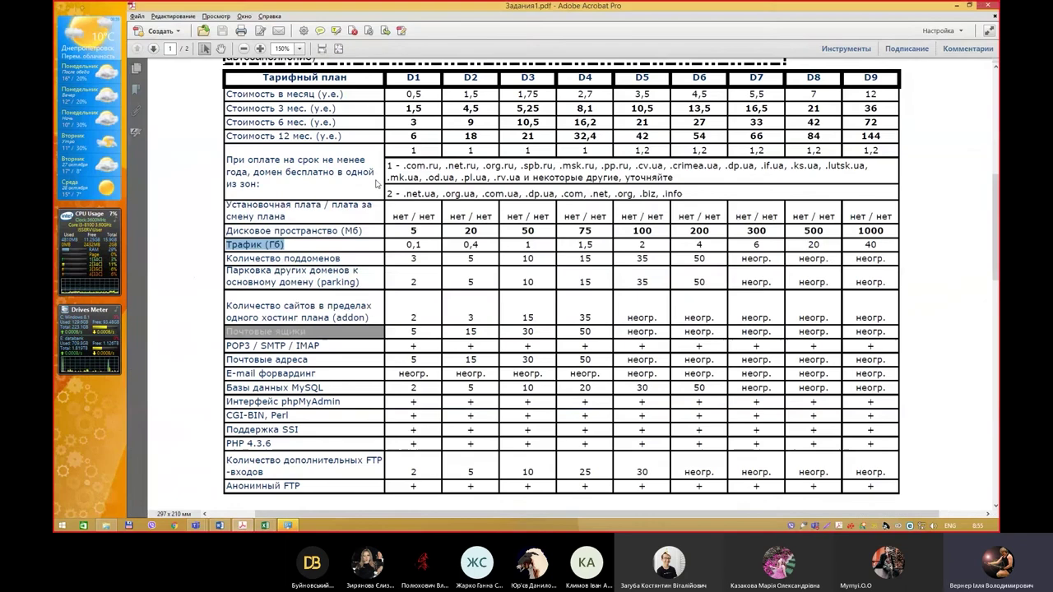
{"action": "key", "text": "alt+Tab"}
{"action": "type", "text": "7"}
{"action": "key", "text": "Tab"}
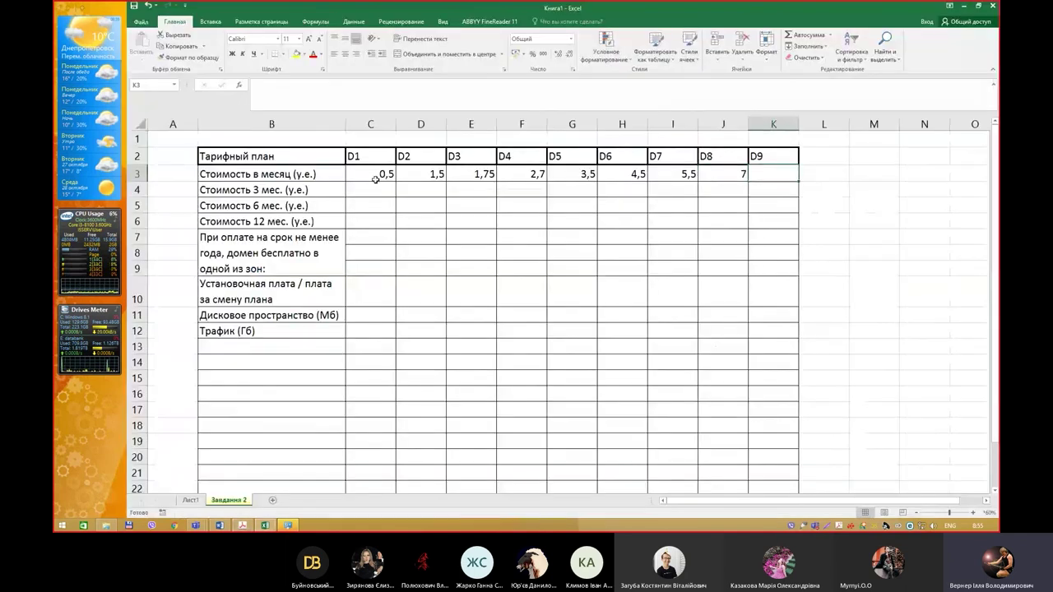
{"action": "type", "text": "12"}
{"action": "key", "text": "Return"}
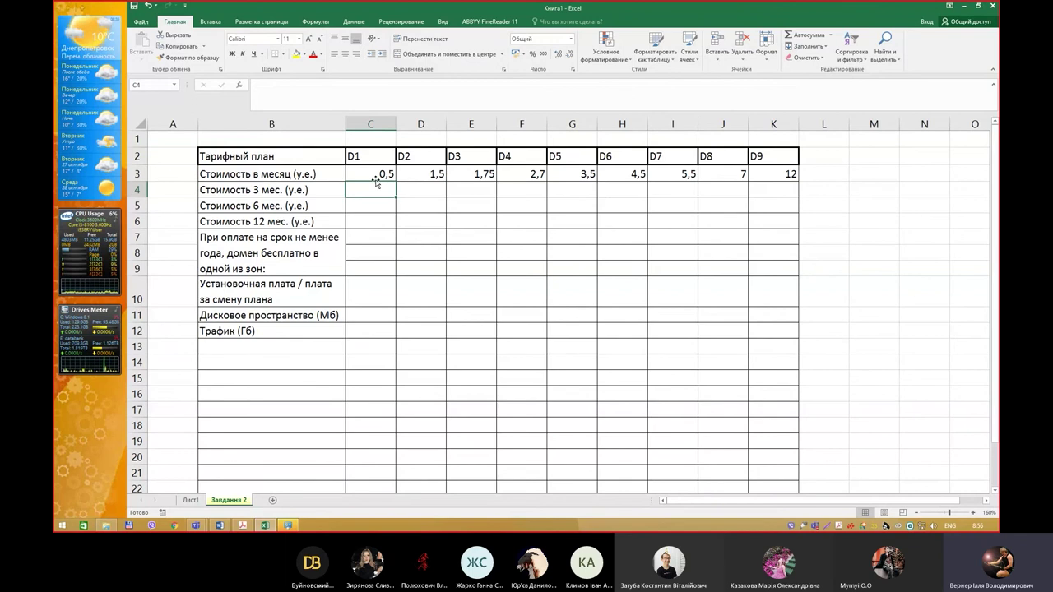
Enter =C3*3 in C4 for D1's three-month cost
{"action": "type", "text": "="}
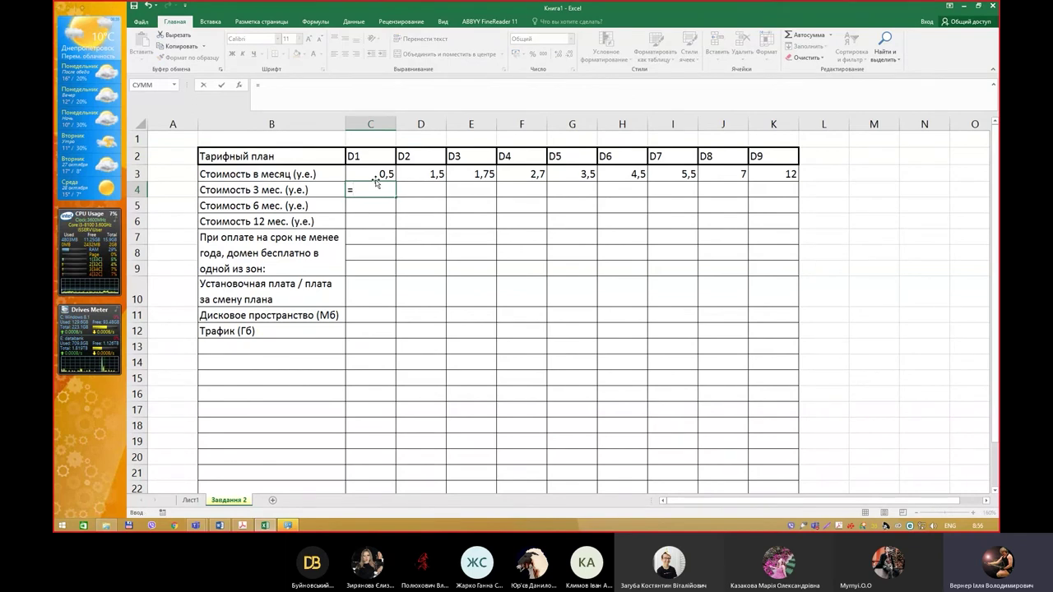
{"action": "left_click", "coordinate": [382, 173]}
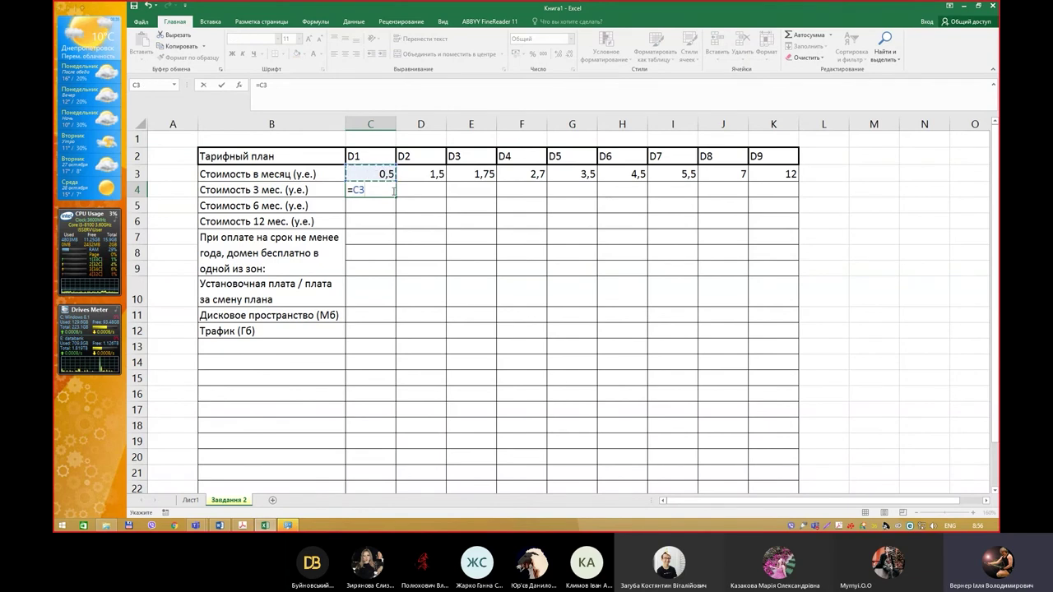
{"action": "type", "text": "*"}
{"action": "key", "text": "Return"}
{"action": "key", "text": "Up"}
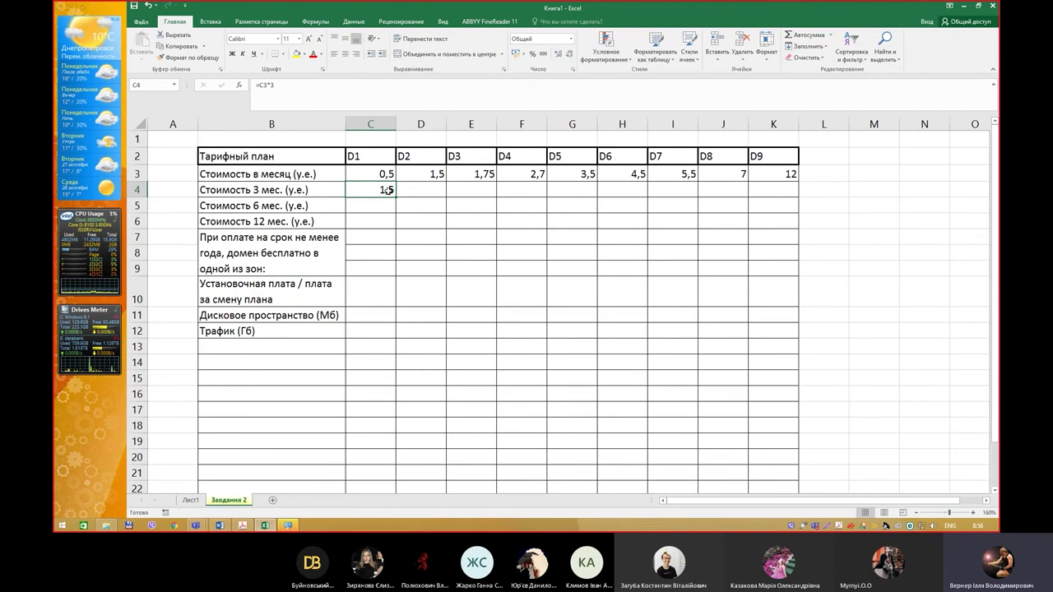
Enter =C3*6 in C5 and =C3*12 in C6 for D1's six- and twelve-month costs
{"action": "left_click", "coordinate": [379, 201]}
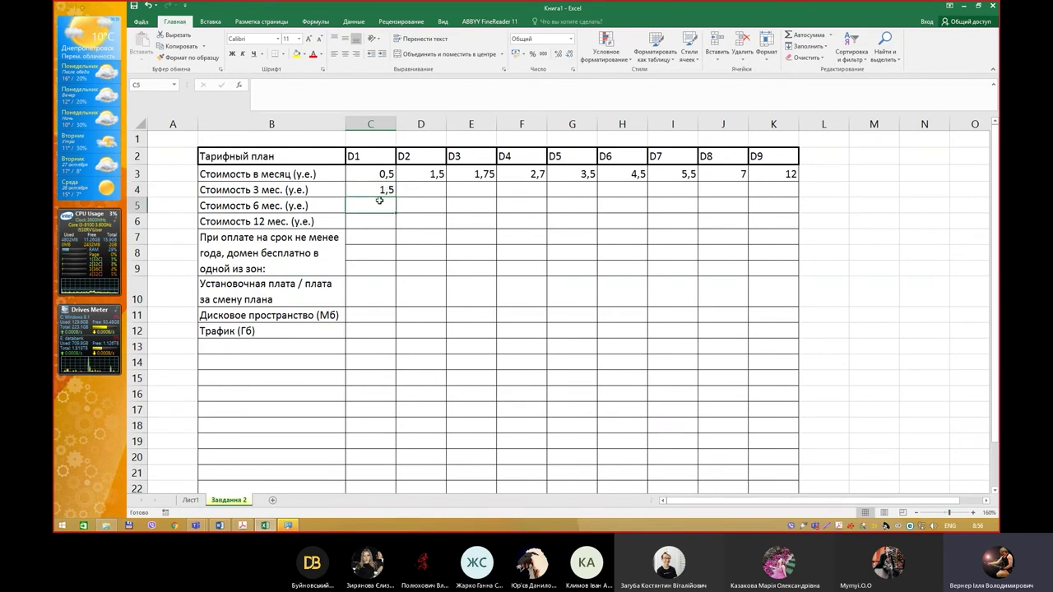
{"action": "type", "text": "="}
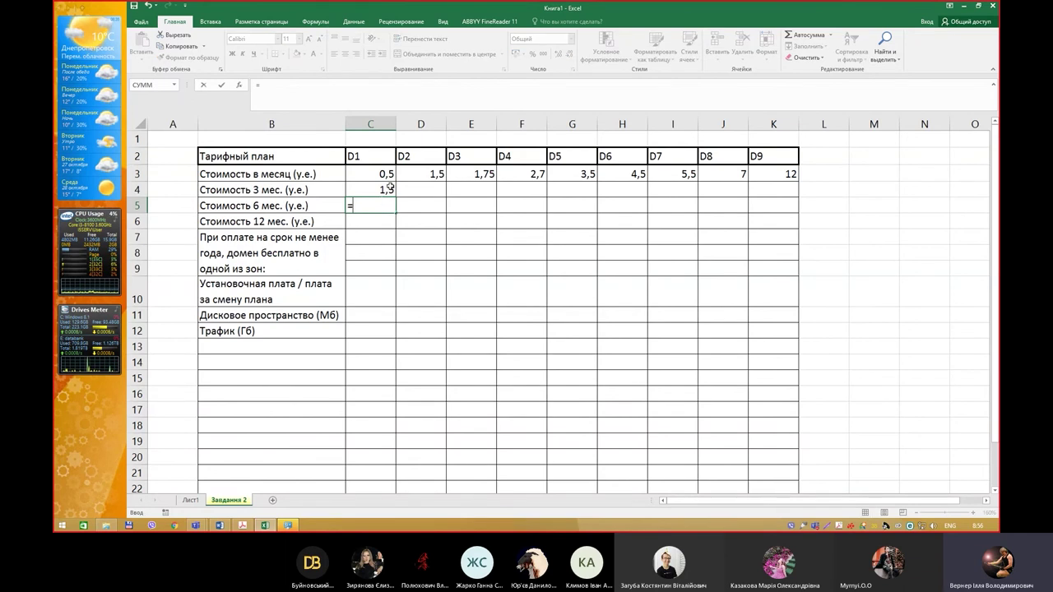
{"action": "left_click", "coordinate": [372, 170]}
{"action": "type", "text": "*"}
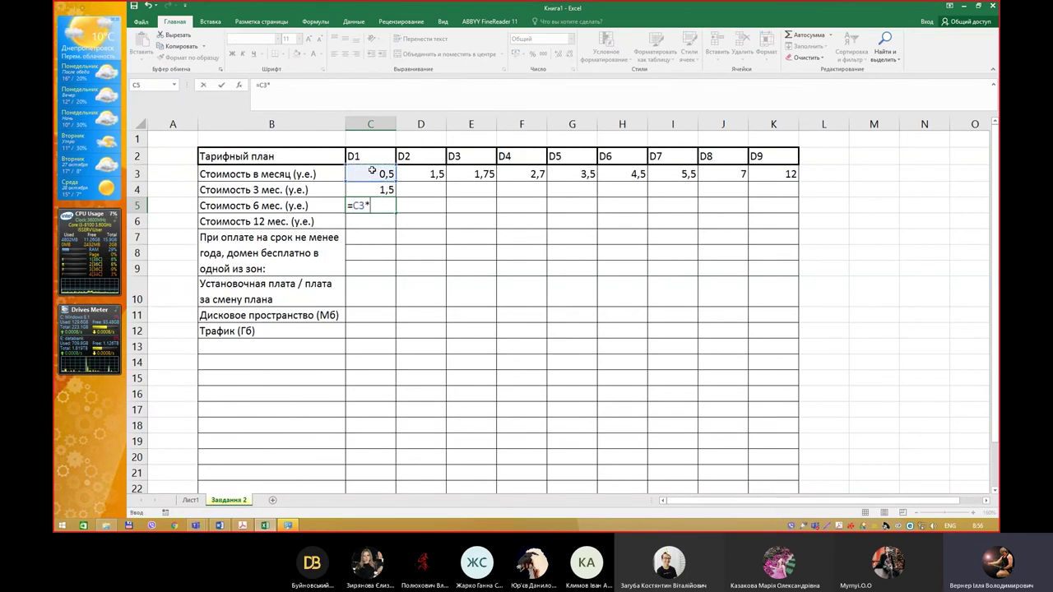
{"action": "type", "text": "6"}
{"action": "key", "text": "Return"}
{"action": "type", "text": "="}
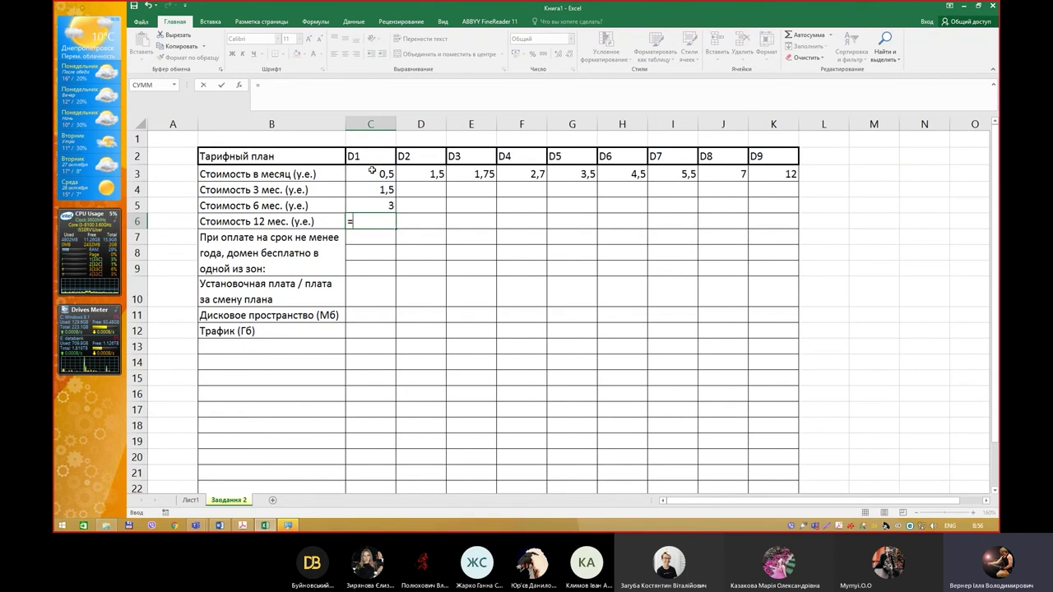
{"action": "left_click", "coordinate": [372, 170]}
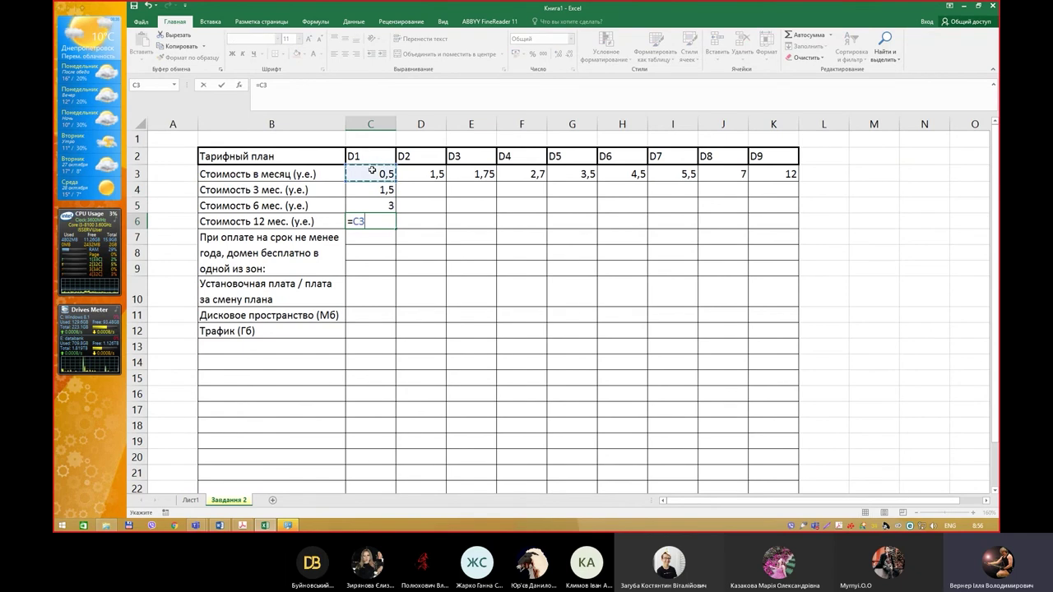
{"action": "type", "text": "*12"}
{"action": "key", "text": "Return"}
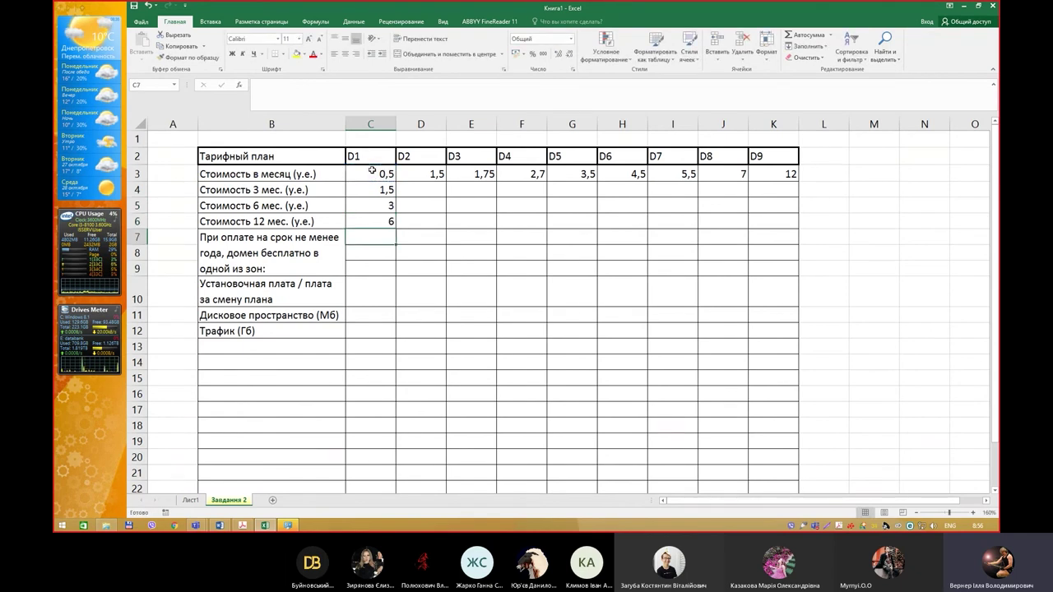
{"action": "key", "text": "Up"}
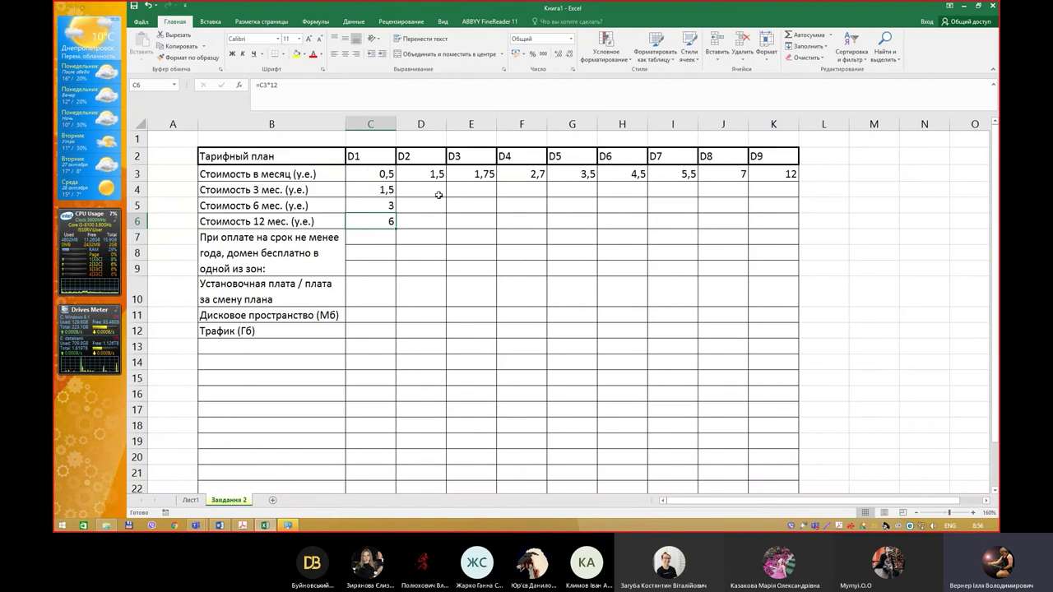
Abandon the unfinished formula in D4 and reselect C4
{"action": "left_click", "coordinate": [433, 191]}
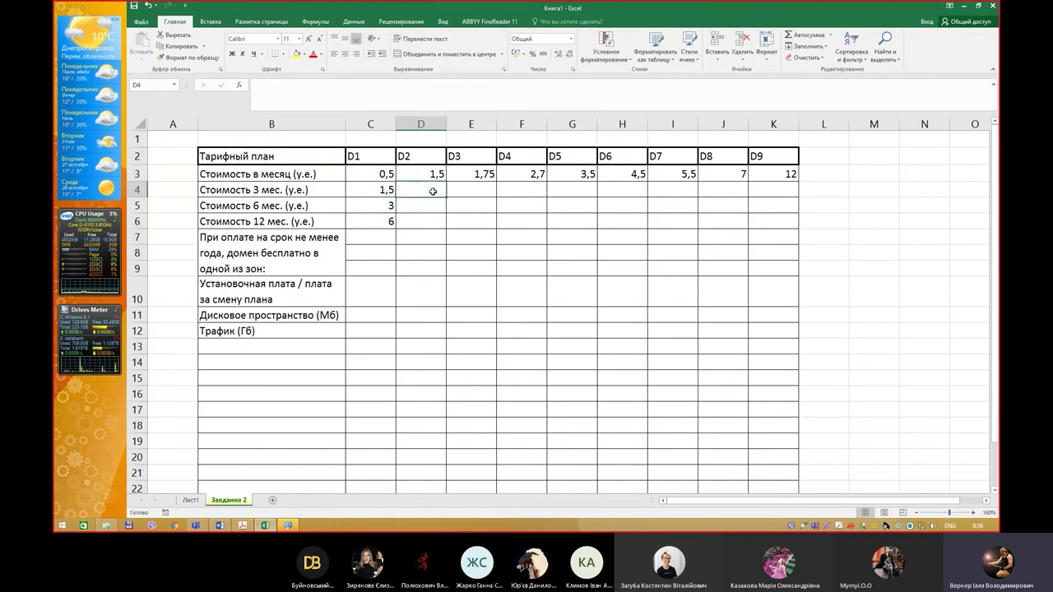
{"action": "type", "text": "="}
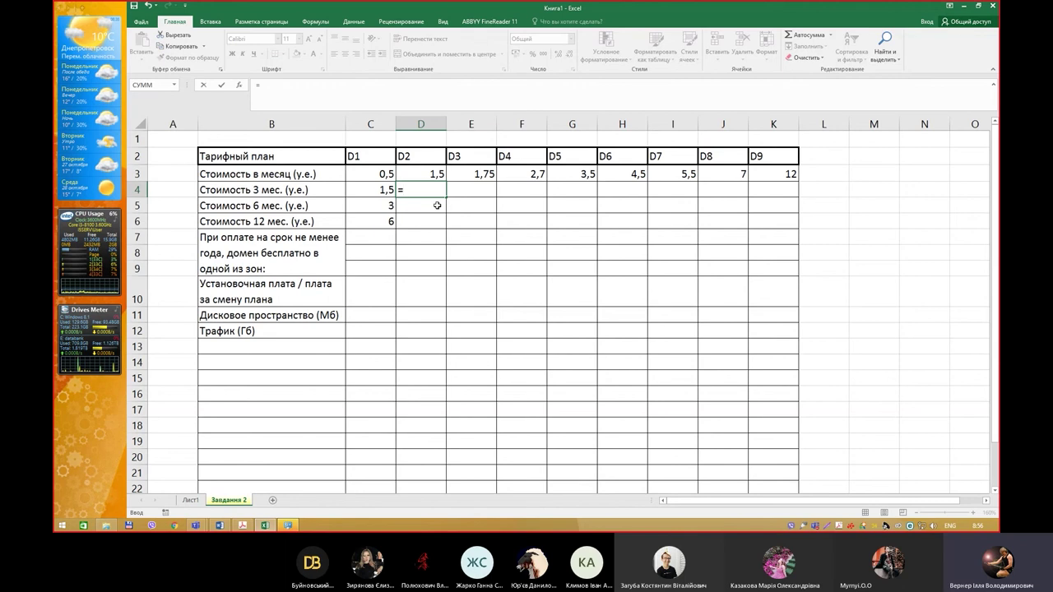
{"action": "key", "text": "Escape"}
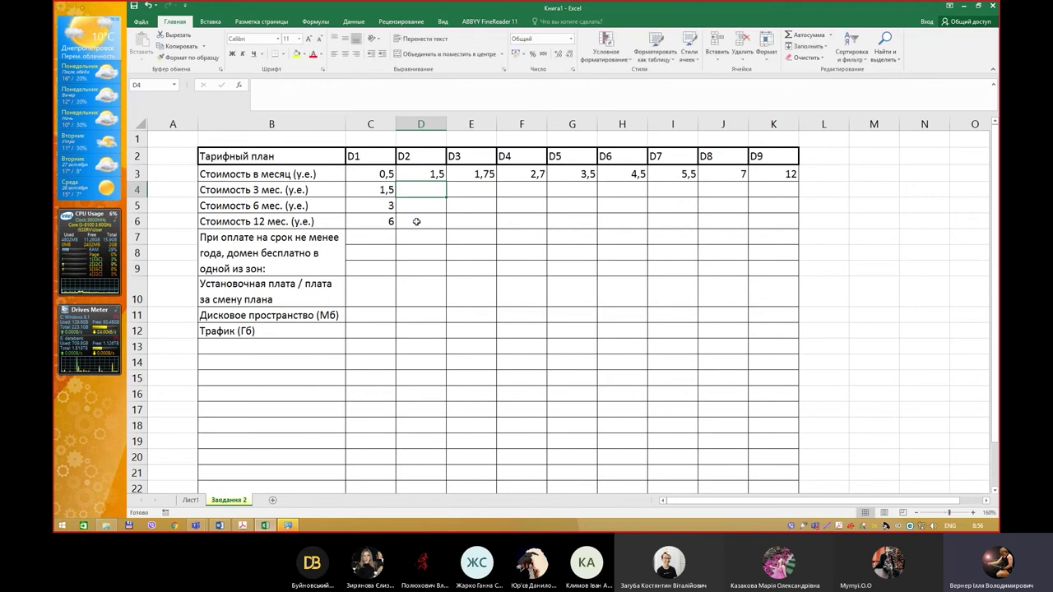
{"action": "left_click", "coordinate": [372, 188]}
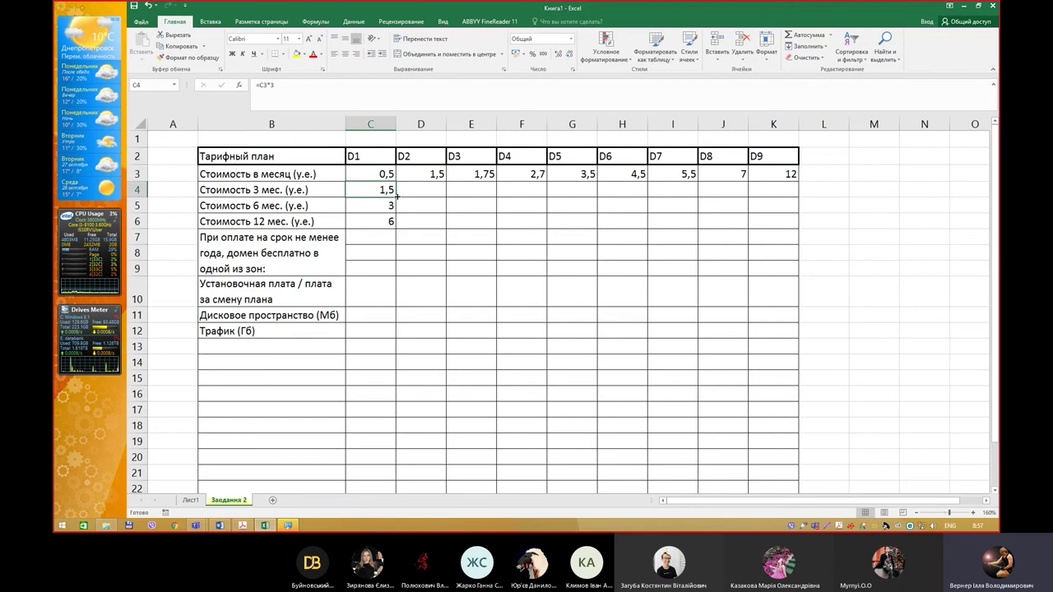
Fill the three-month cost formula from C4 across to K4, checking D2 and D3 results
{"action": "left_click_drag", "start_coordinate": [396, 195], "coordinate": [777, 198]}
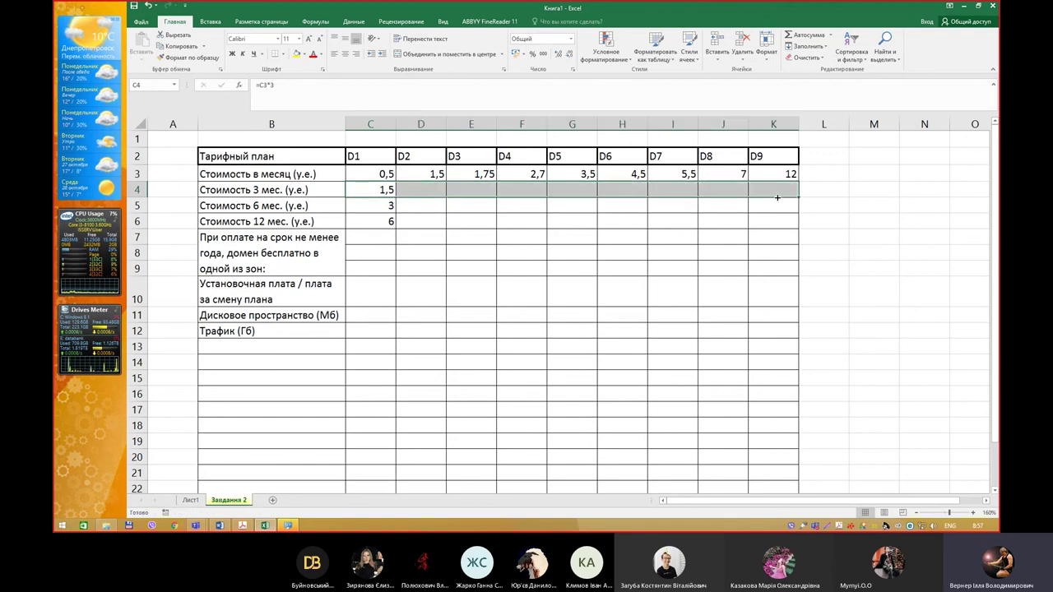
{"action": "left_click", "coordinate": [393, 188]}
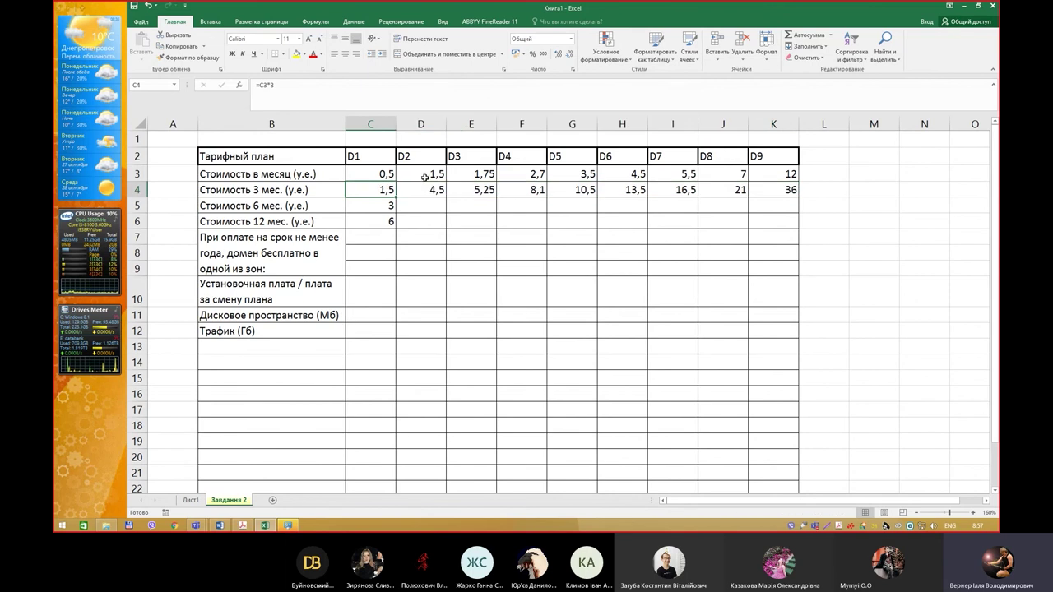
{"action": "left_click", "coordinate": [424, 174]}
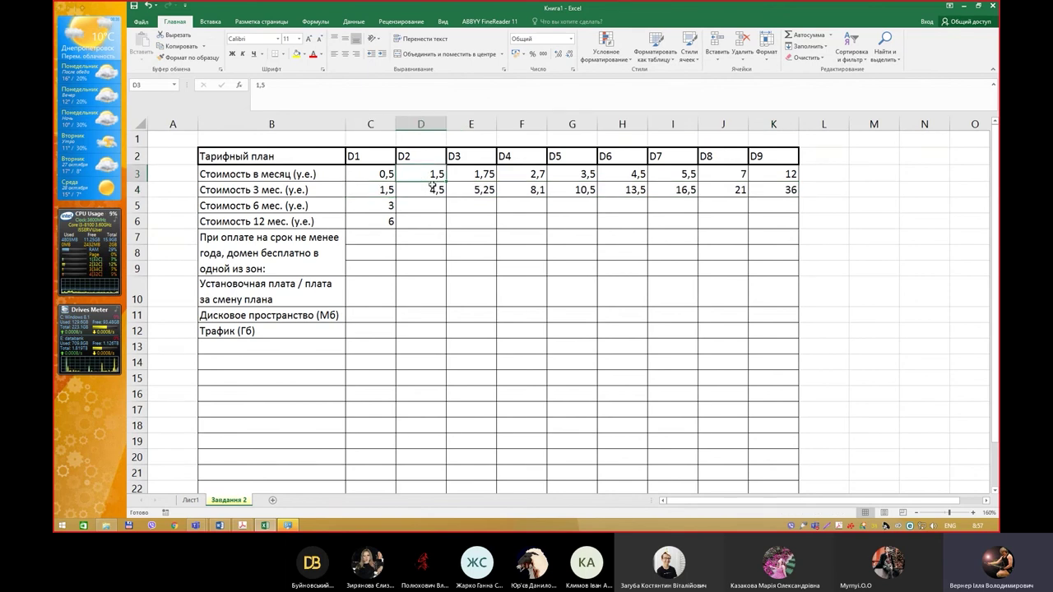
{"action": "left_click", "coordinate": [474, 170]}
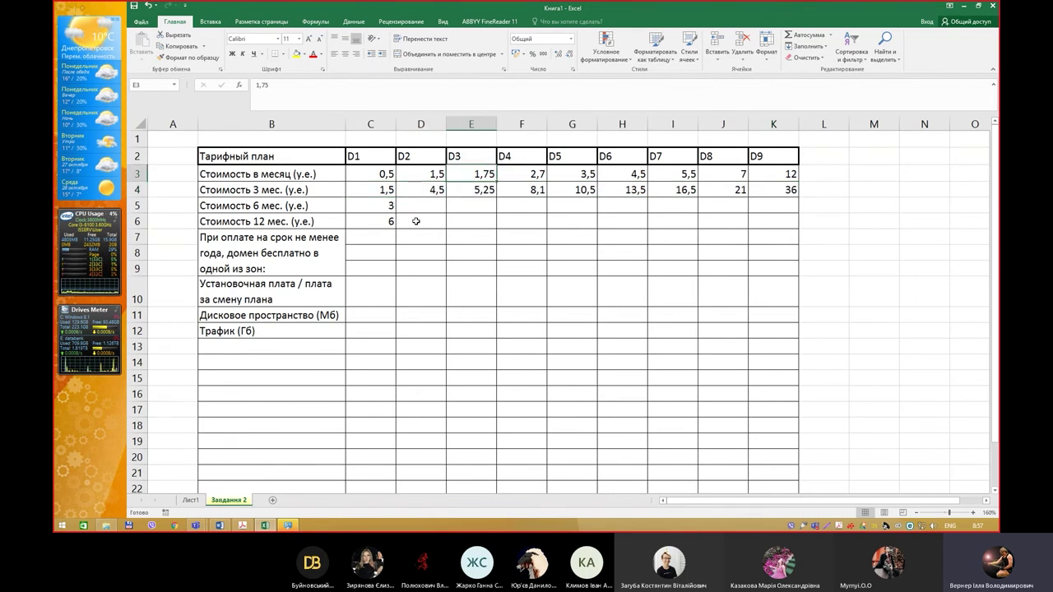
Fill the six- and twelve-month formulas from C5:C6 across to K6, then select header row B2:K2
{"action": "mouse_move", "coordinate": [386, 209]}
{"action": "left_mouse_down"}
{"action": "mouse_move", "coordinate": [396, 226]}
{"action": "mouse_move", "coordinate": [780, 236]}
{"action": "left_mouse_up"}
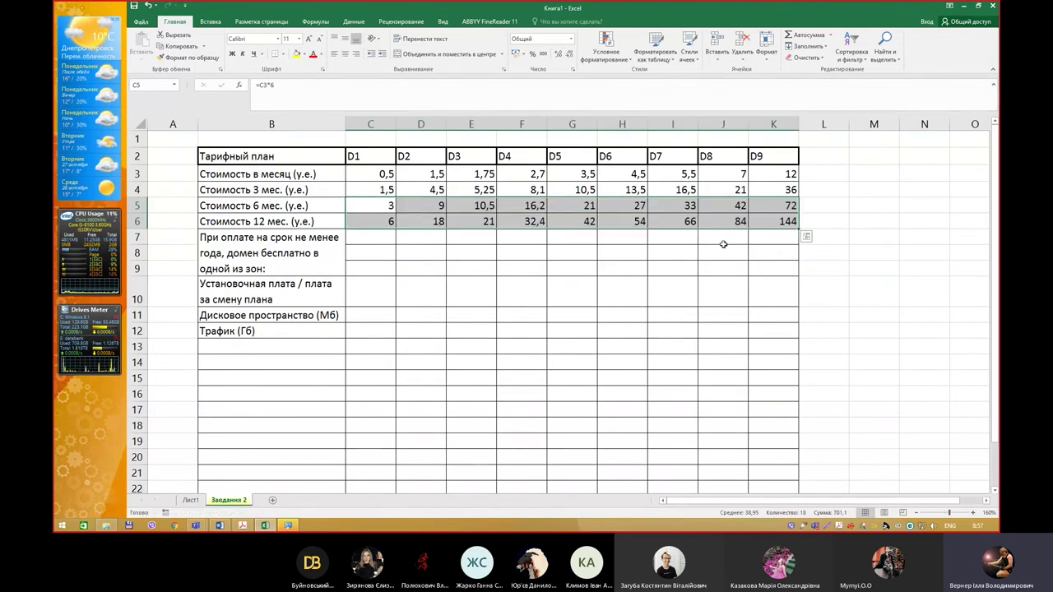
{"action": "left_click", "coordinate": [829, 189]}
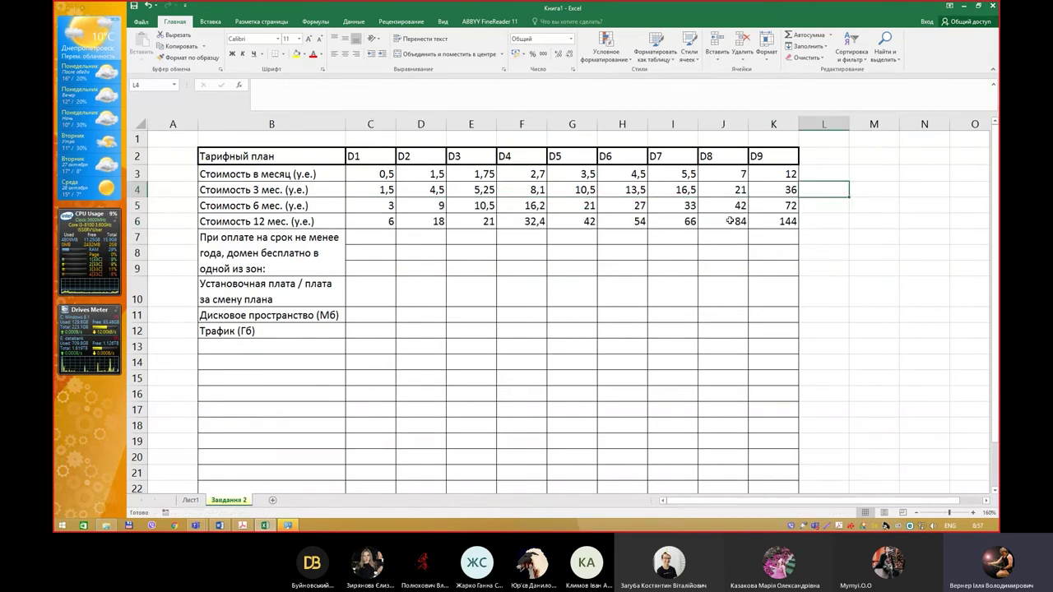
{"action": "left_click", "coordinate": [769, 155]}
{"action": "left_click_drag", "start_coordinate": [737, 157], "coordinate": [279, 157]}
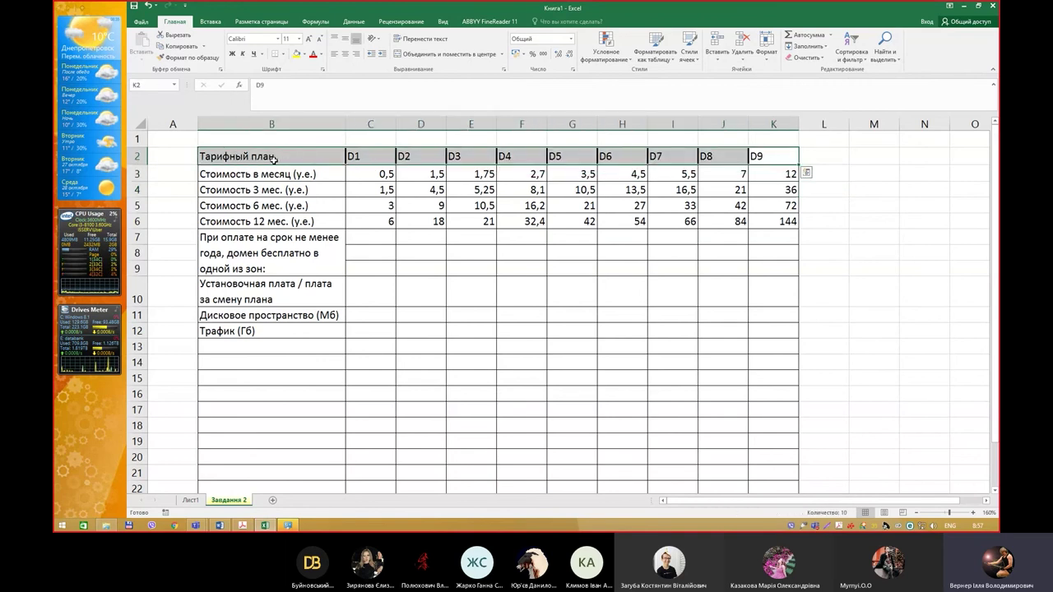
Center and bold the header cells B2:K2, Тарифный план through D9
{"action": "left_click", "coordinate": [345, 54]}
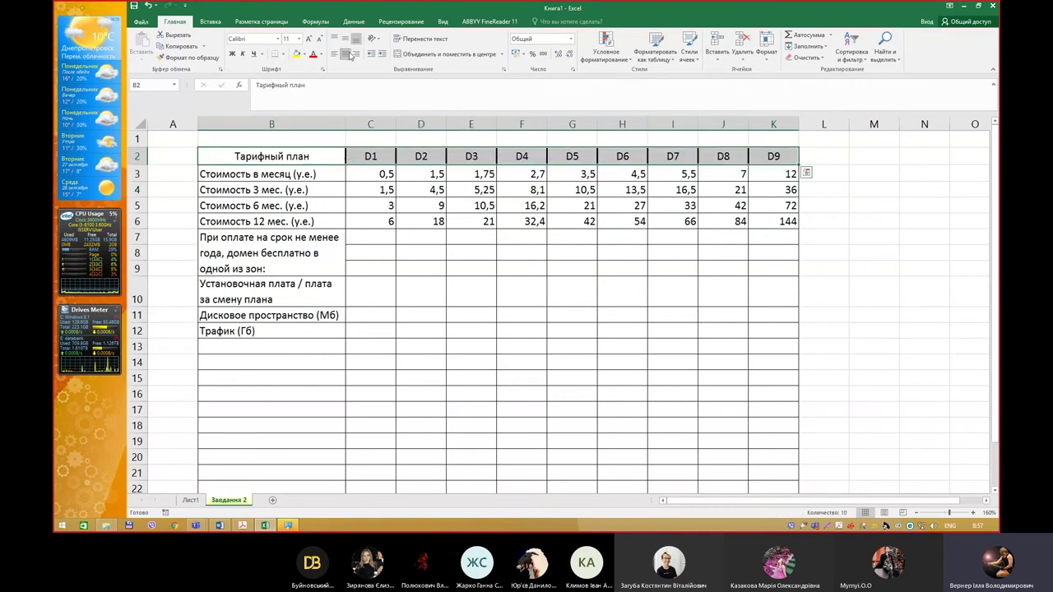
{"action": "left_click", "coordinate": [672, 179]}
{"action": "left_click_drag", "start_coordinate": [329, 157], "coordinate": [773, 156]}
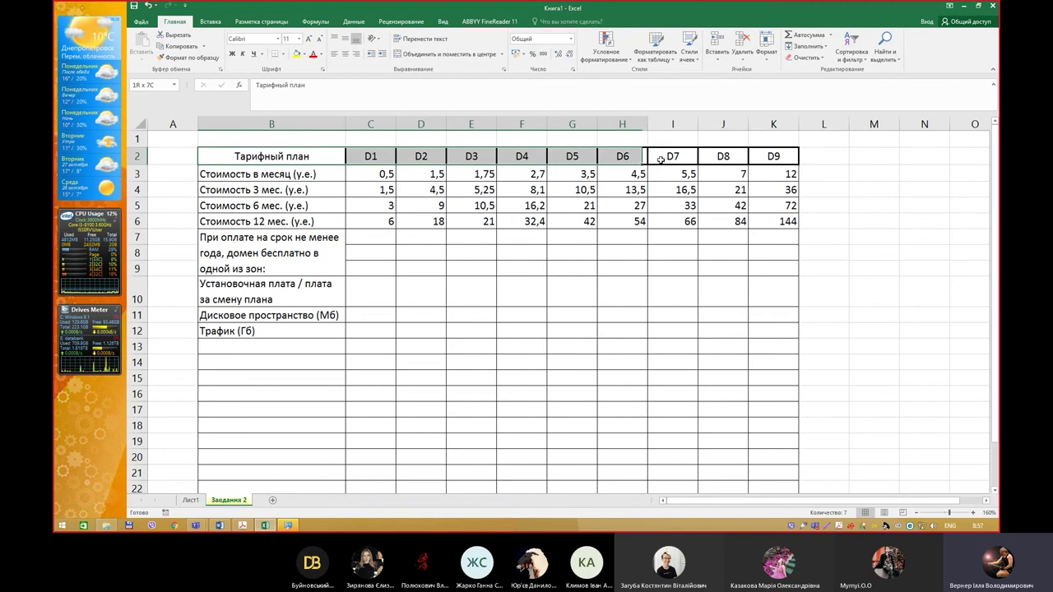
{"action": "left_click", "coordinate": [234, 54]}
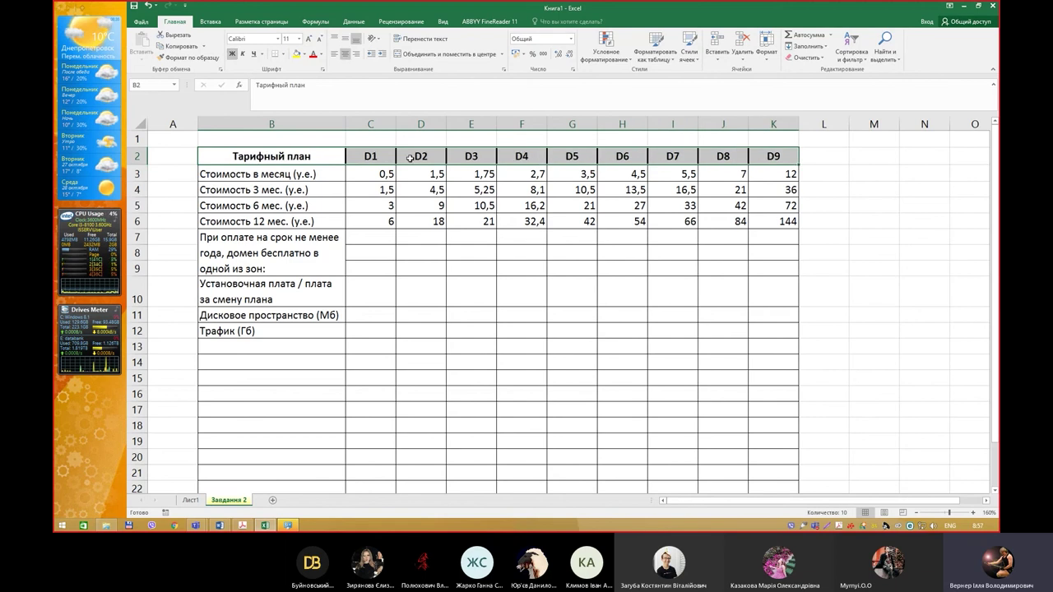
{"action": "left_click", "coordinate": [522, 205]}
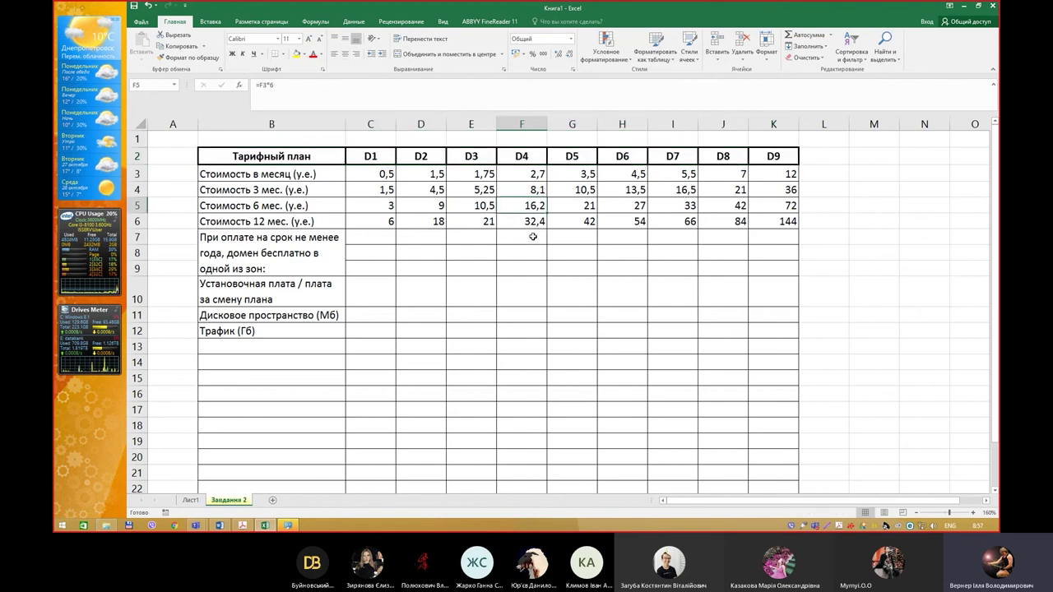
Enter a practice number series 1, 2, 3 in column M beside the table
{"action": "left_click", "coordinate": [861, 194]}
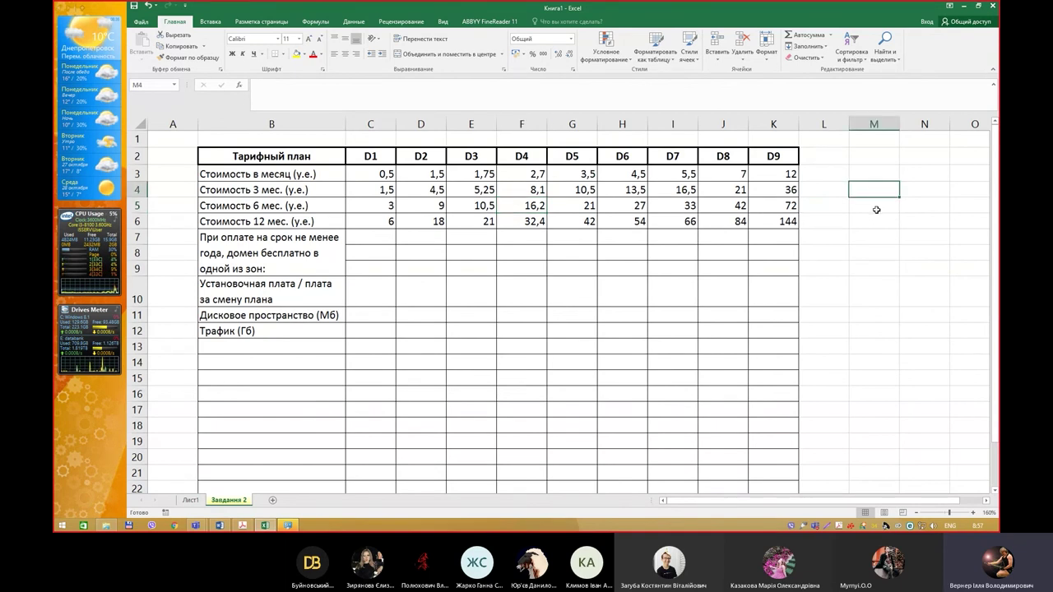
{"action": "type", "text": "1"}
{"action": "key", "text": "Return"}
{"action": "type", "text": "2"}
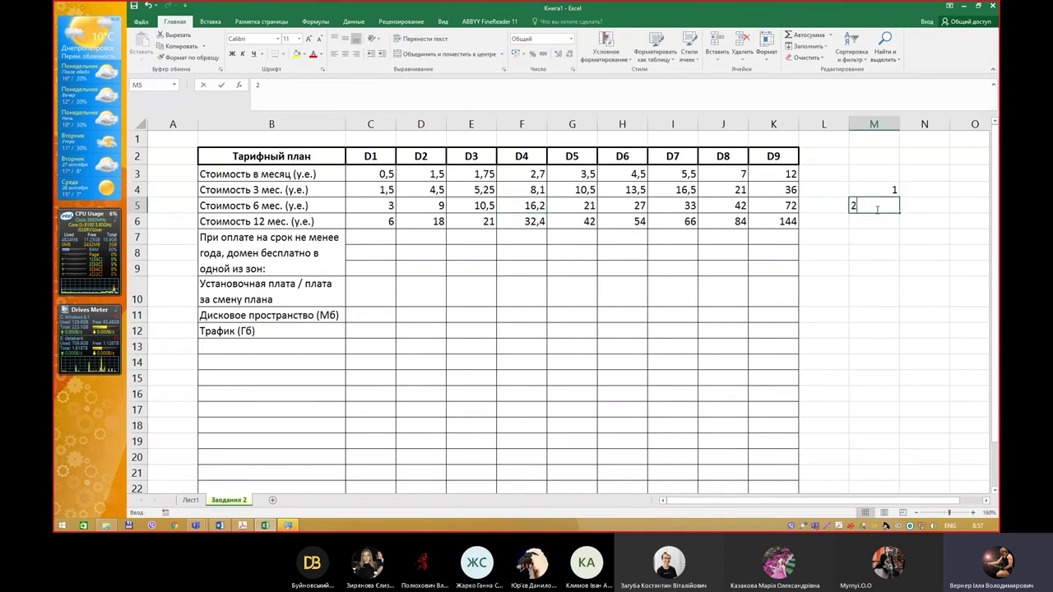
{"action": "key", "text": "Return"}
{"action": "type", "text": "3"}
{"action": "key", "text": "Return"}
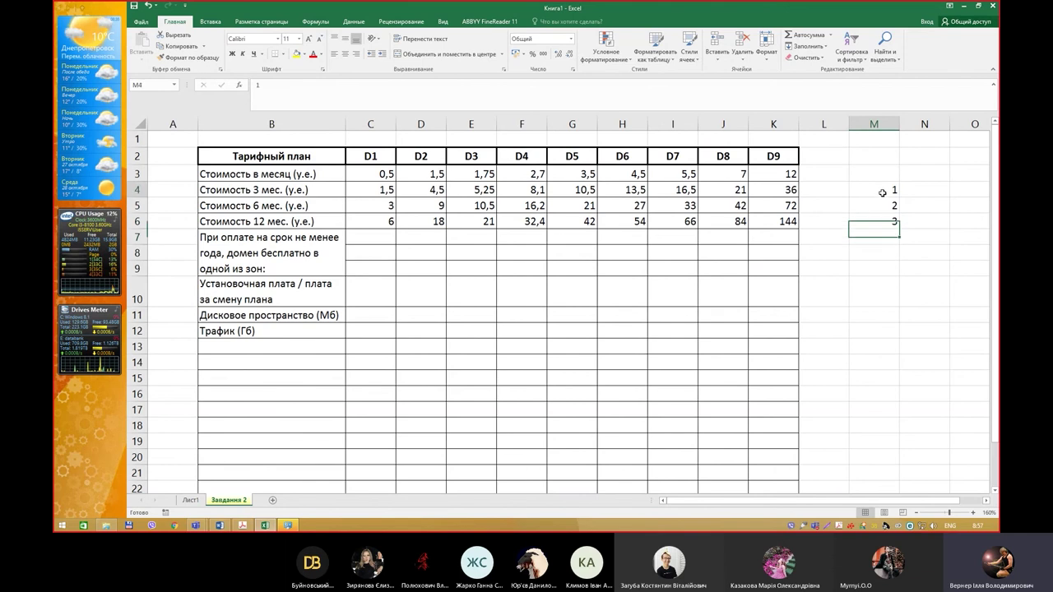
{"action": "left_click_drag", "start_coordinate": [874, 190], "coordinate": [898, 442]}
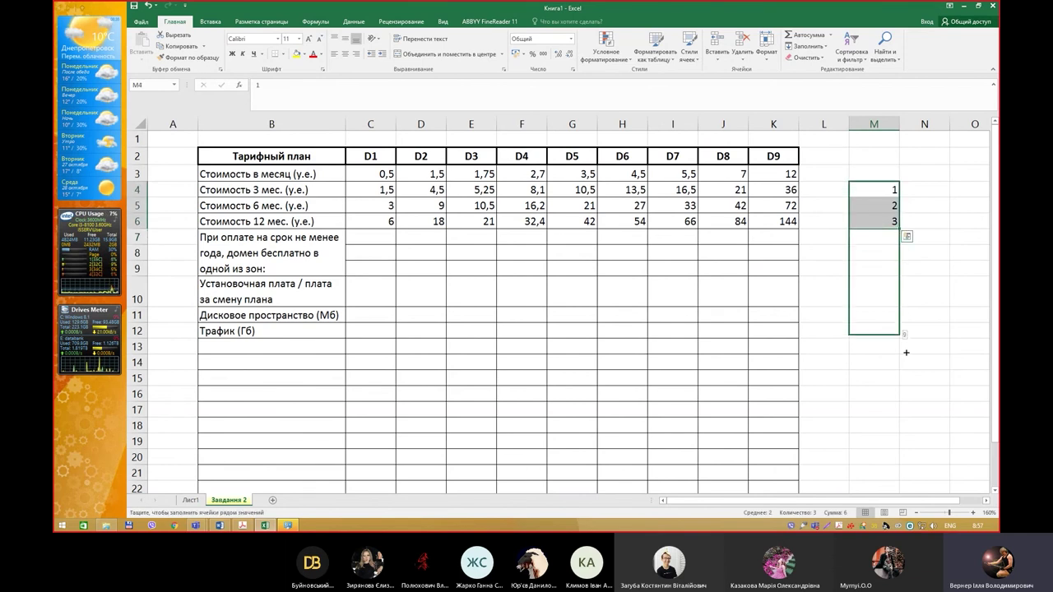
Type Понедельник and Вторник in N4:N5 and autofill the weekday series down to row 19
{"action": "left_click", "coordinate": [918, 197]}
{"action": "key", "text": "alt+shift"}
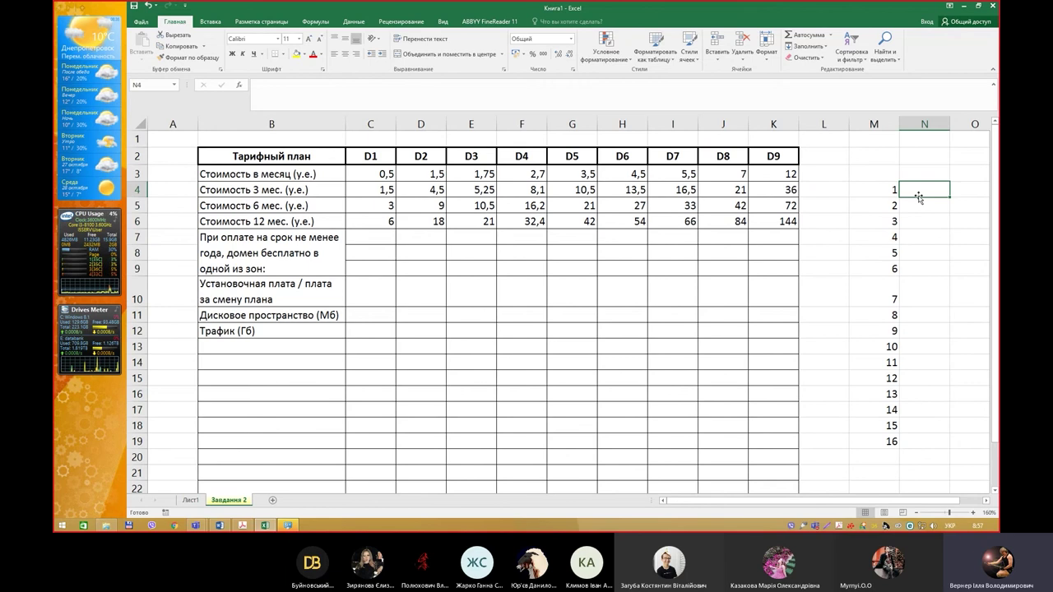
{"action": "key", "text": "alt+shift"}
{"action": "type", "text": "Понедель"}
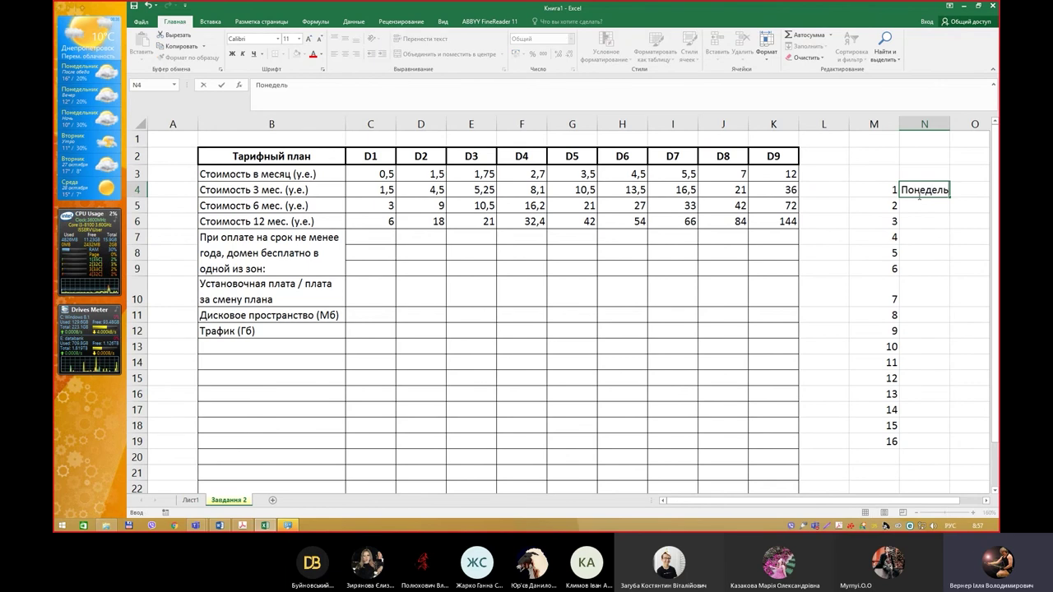
{"action": "type", "text": "ник"}
{"action": "key", "text": "Return"}
{"action": "type", "text": "Вторни"}
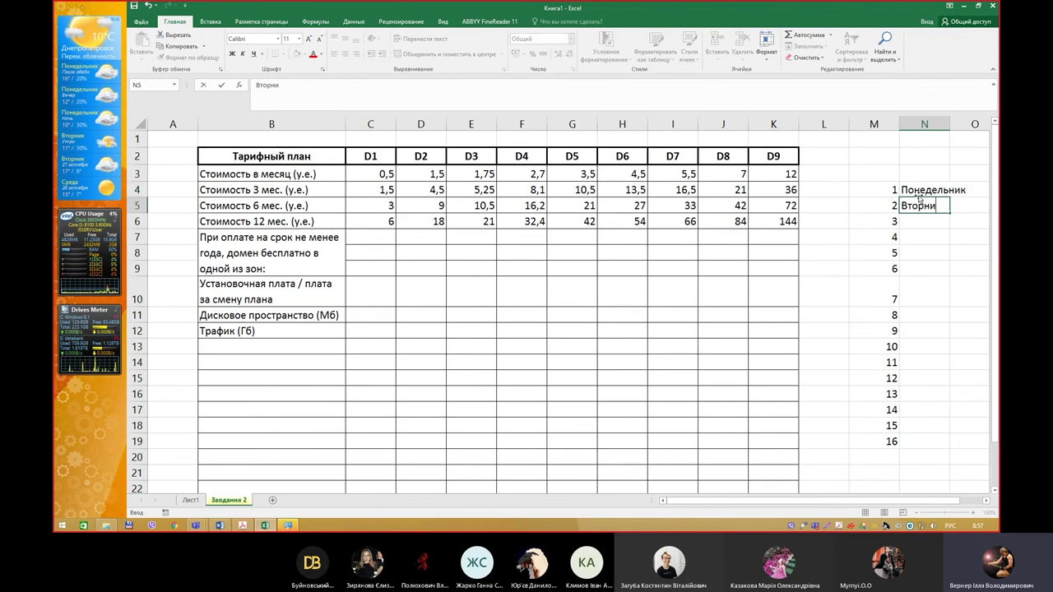
{"action": "type", "text": "к"}
{"action": "key", "text": "Return"}
{"action": "mouse_move", "coordinate": [918, 192]}
{"action": "left_mouse_down"}
{"action": "mouse_move", "coordinate": [948, 287]}
{"action": "mouse_move", "coordinate": [948, 444]}
{"action": "left_mouse_up"}
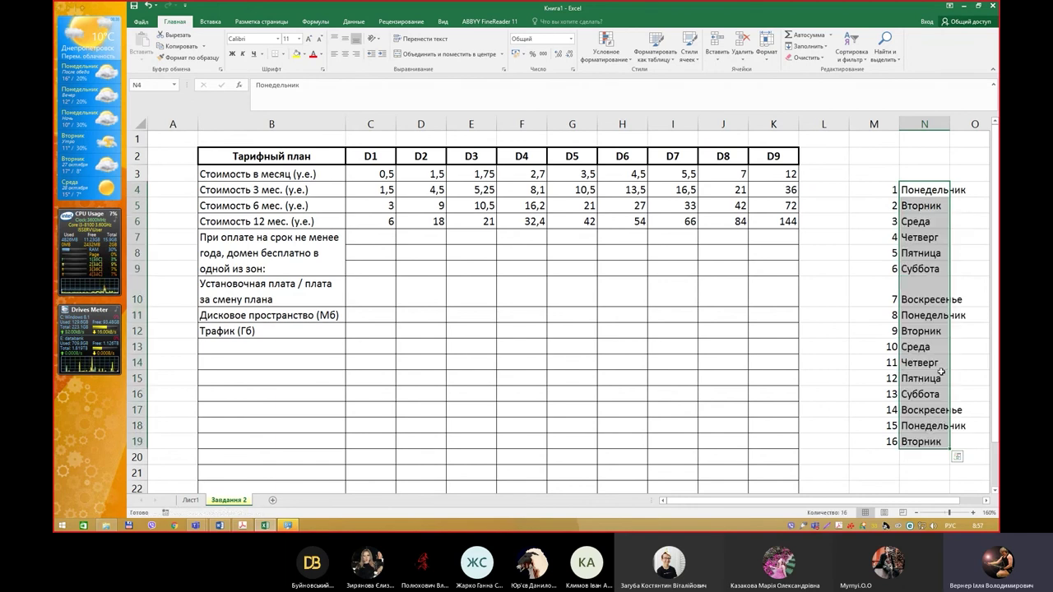
Type Январь and Февраль in L4:L5 and select them to start a month series
{"action": "left_click", "coordinate": [824, 185]}
{"action": "type", "text": "Январ"}
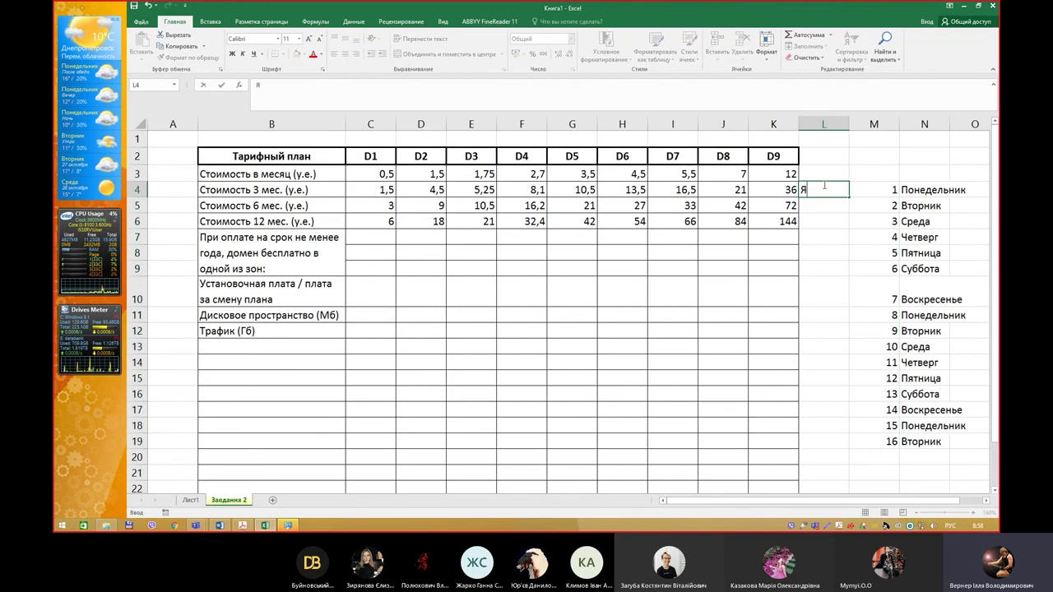
{"action": "type", "text": "ь"}
{"action": "key", "text": "Return"}
{"action": "type", "text": "Ф"}
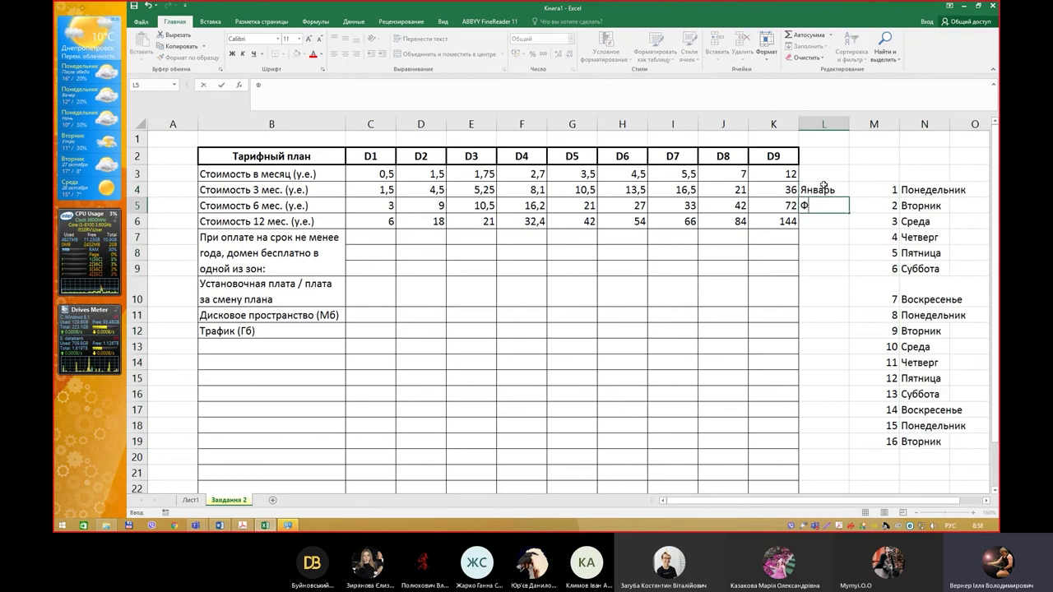
{"action": "type", "text": "е"}
{"action": "key", "text": "BackSpace"}
{"action": "type", "text": "еврал"}
{"action": "type", "text": "ь"}
{"action": "key", "text": "ctrl+Return"}
{"action": "left_click_drag", "start_coordinate": [823, 185], "coordinate": [848, 477]}
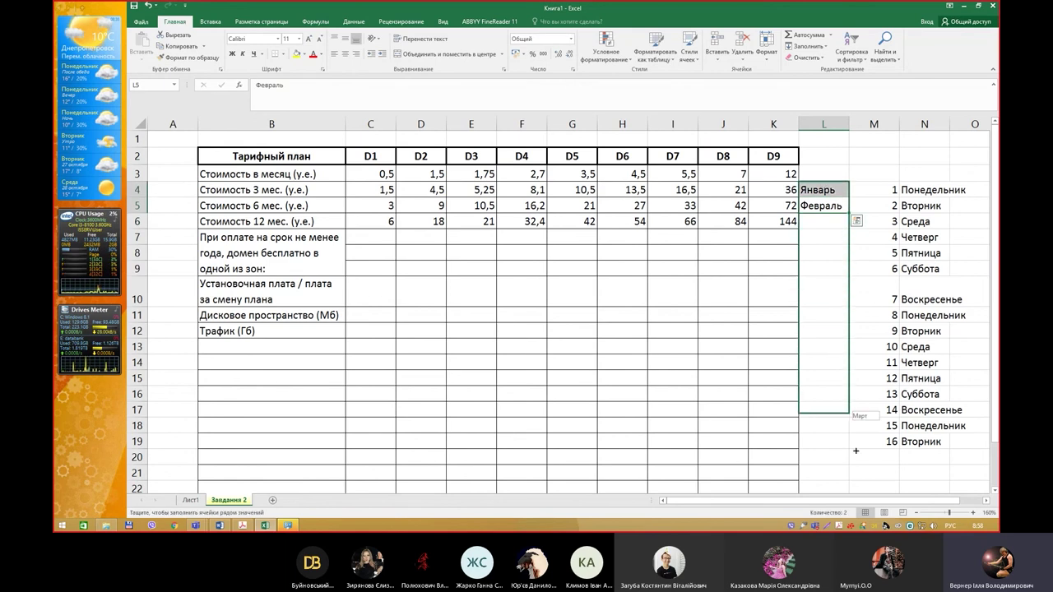
{"action": "scroll", "coordinate": [877, 314], "scroll_direction": "up", "scroll_amount": 1}
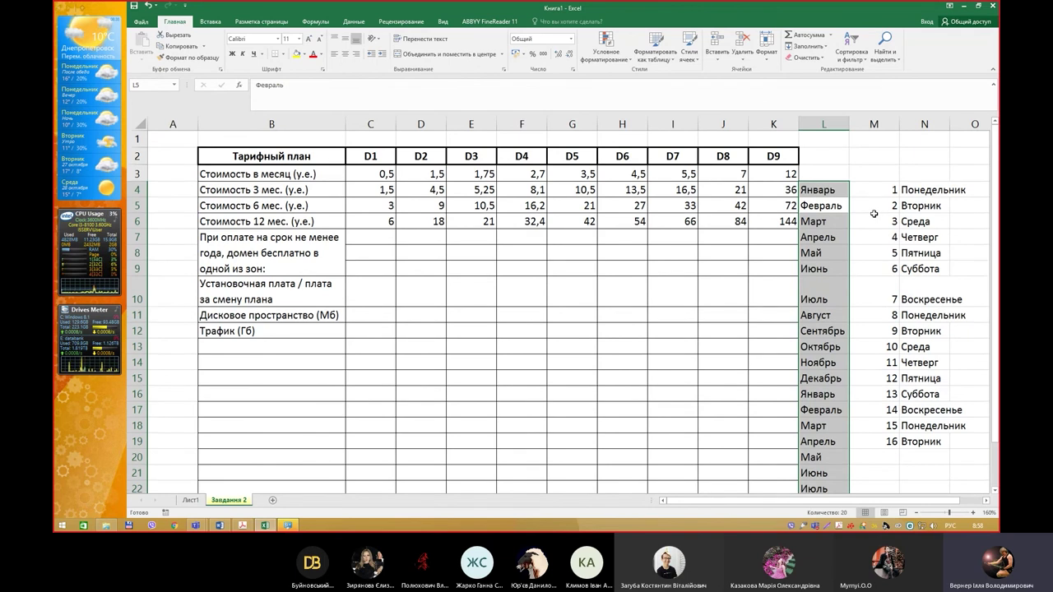
Delete the practice lists in columns L to N and bring up the tariff PDF
{"action": "mouse_move", "coordinate": [874, 192]}
{"action": "left_mouse_down"}
{"action": "mouse_move", "coordinate": [833, 188]}
{"action": "mouse_move", "coordinate": [923, 452]}
{"action": "left_mouse_up"}
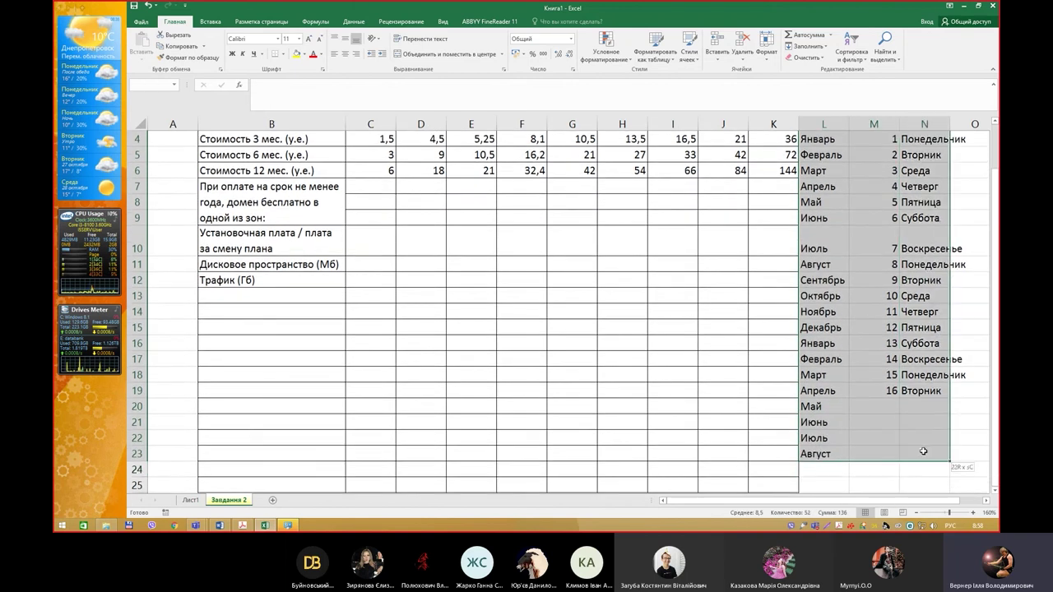
{"action": "key", "text": "Delete"}
{"action": "left_click", "coordinate": [836, 236]}
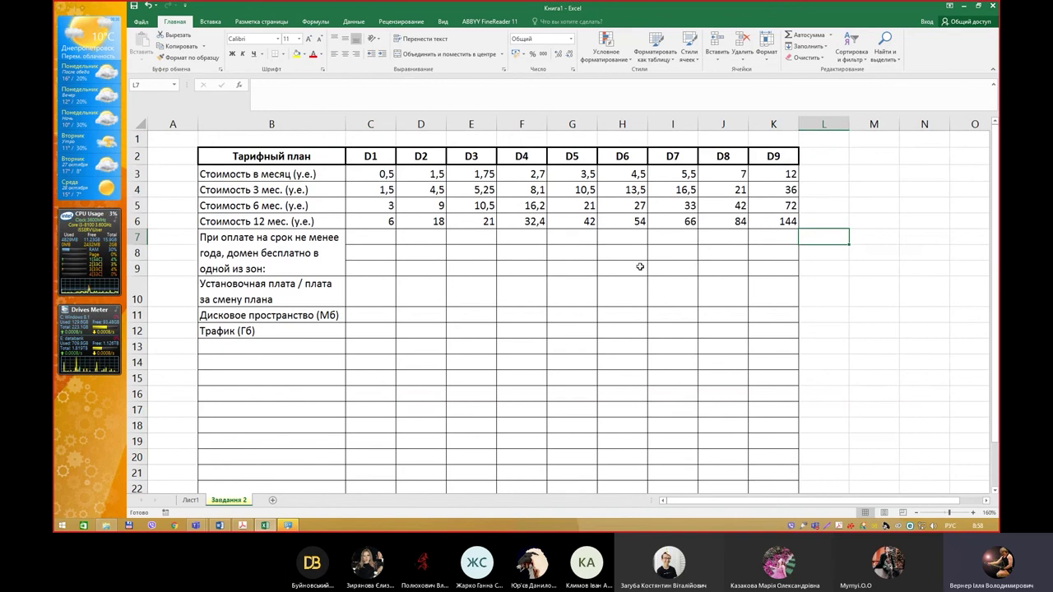
{"action": "key", "text": "alt+Tab"}
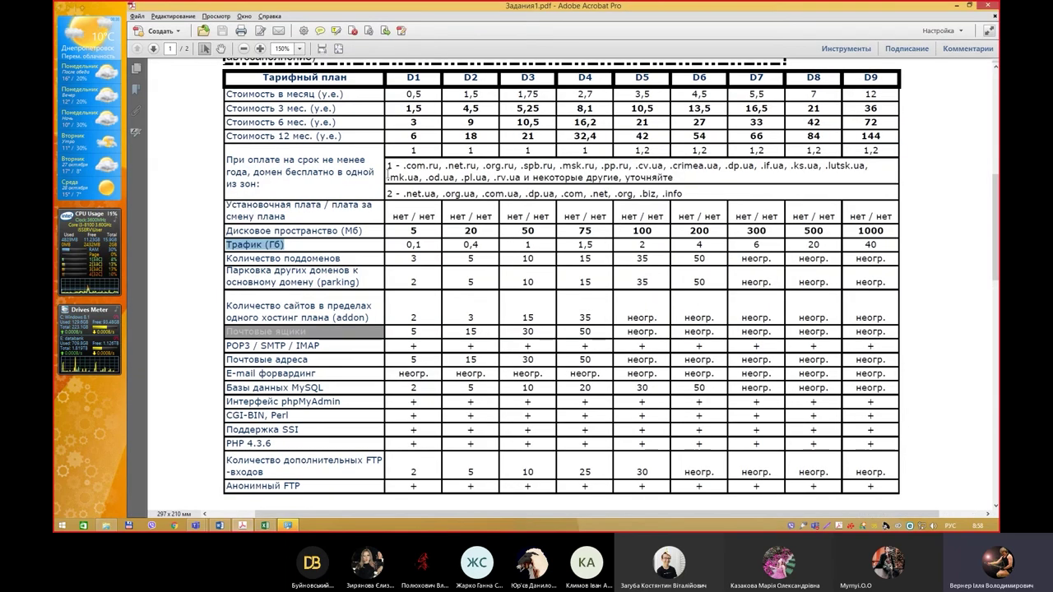
Fill C7:K7 with 1 under D1–D4 and 1,2 under D5–D9
{"action": "key", "text": "alt+Tab"}
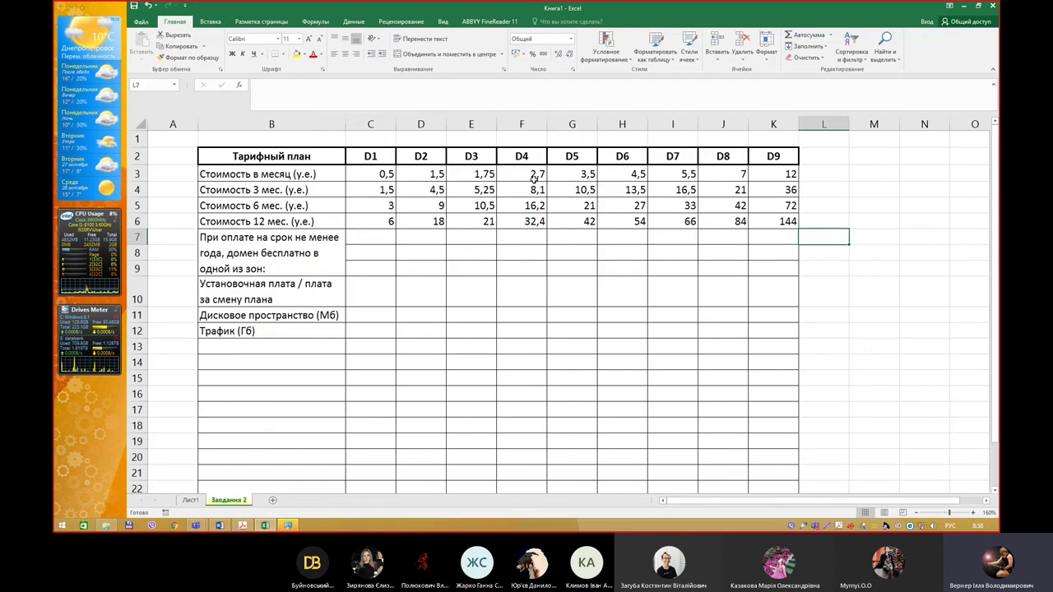
{"action": "left_click", "coordinate": [380, 240]}
{"action": "type", "text": "1\t"}
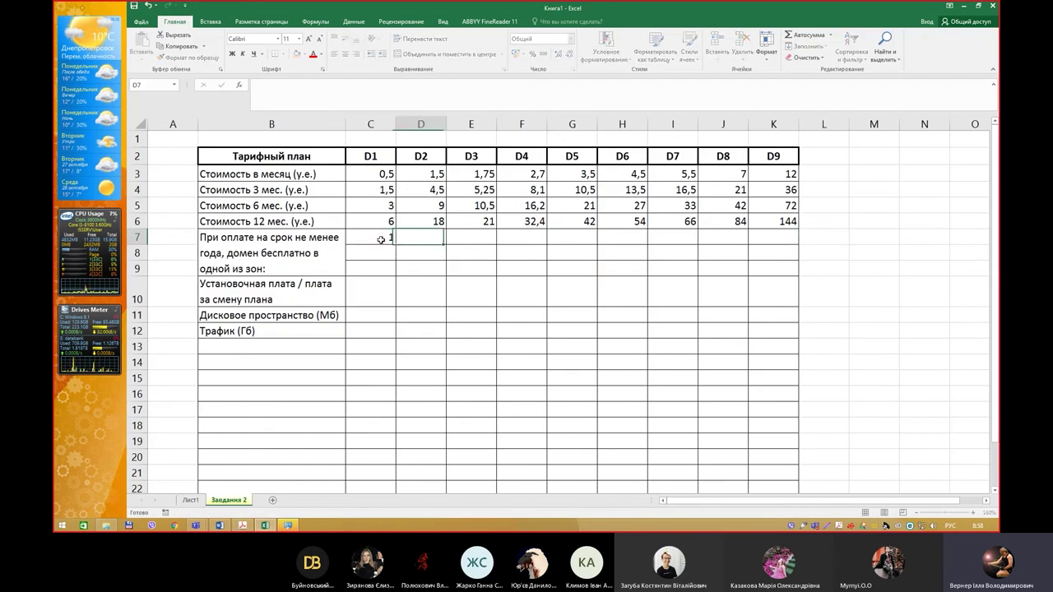
{"action": "type", "text": "1\t1\t1\t1"}
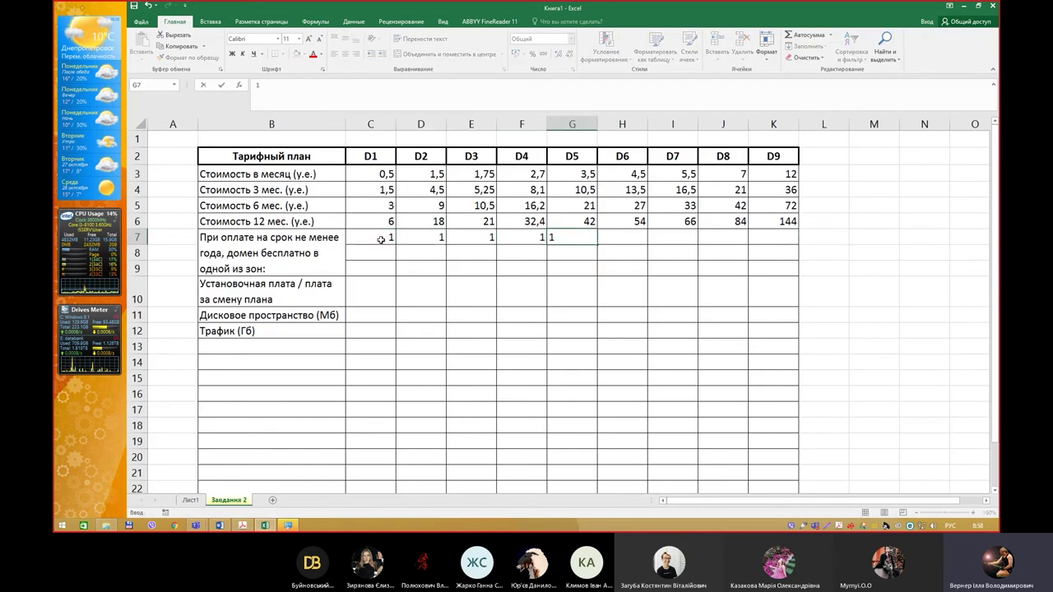
{"action": "key", "text": "BackSpace"}
{"action": "type", "text": "2"}
{"action": "key", "text": "Tab"}
{"action": "type", "text": "1,2"}
{"action": "key", "text": "Tab"}
{"action": "type", "text": "1,2"}
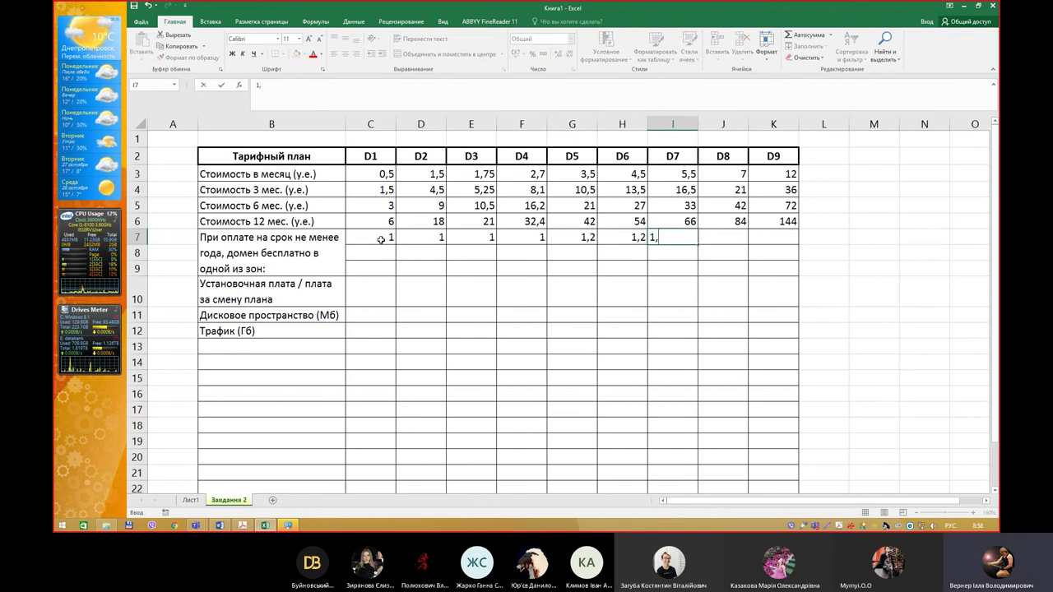
{"action": "key", "text": "Tab"}
{"action": "type", "text": "1,"}
{"action": "key", "text": "Tab"}
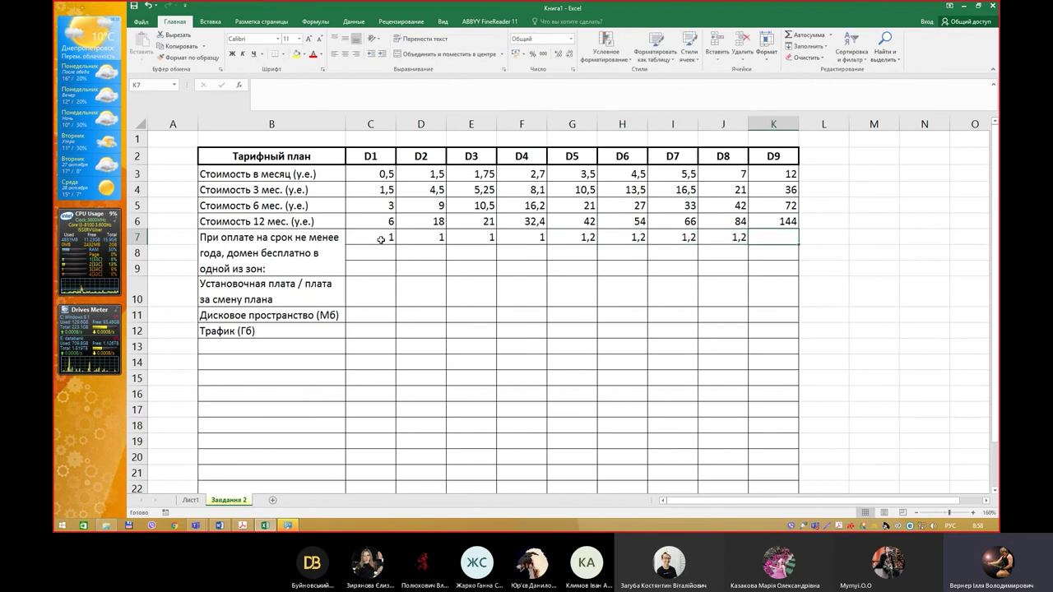
{"action": "type", "text": "1,2"}
{"action": "key", "text": "Return"}
Copy the first domain list line from the tariff PDF
{"action": "key", "text": "alt+Tab"}
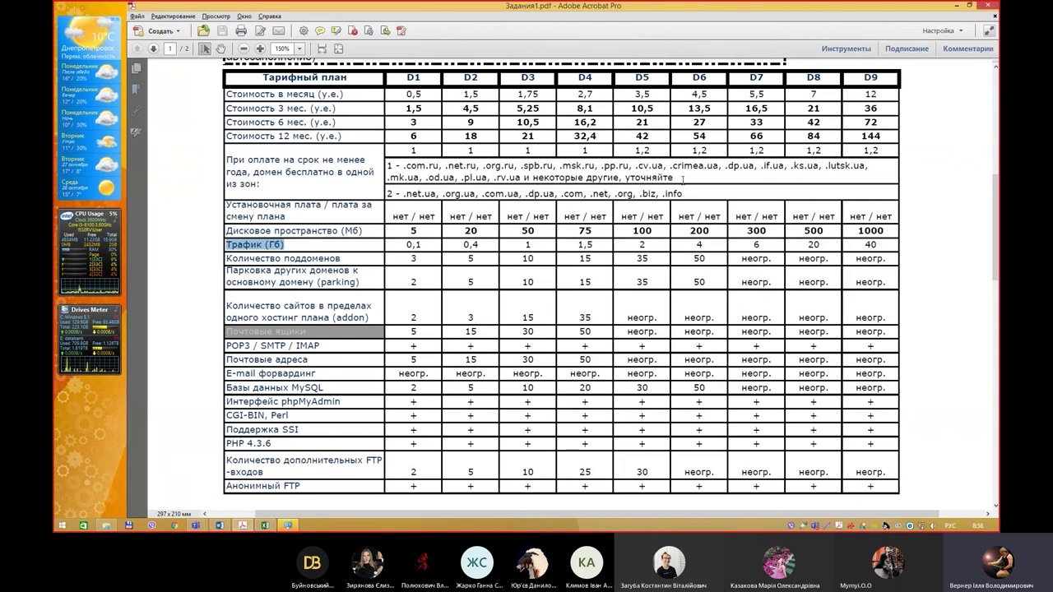
{"action": "left_click_drag", "start_coordinate": [683, 194], "coordinate": [478, 166]}
{"action": "left_click", "coordinate": [479, 166]}
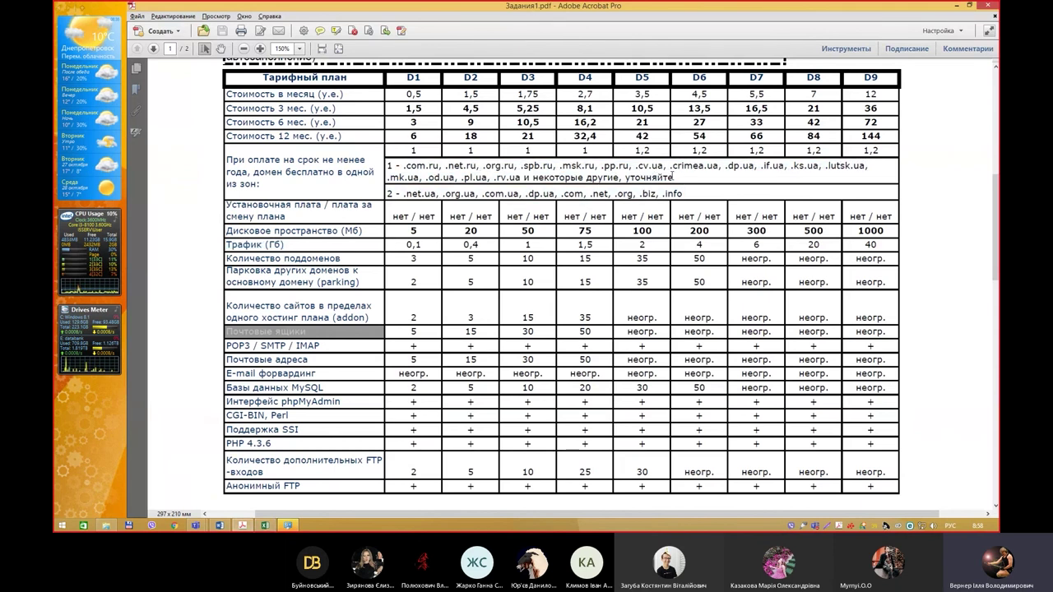
{"action": "left_click_drag", "start_coordinate": [675, 177], "coordinate": [388, 164]}
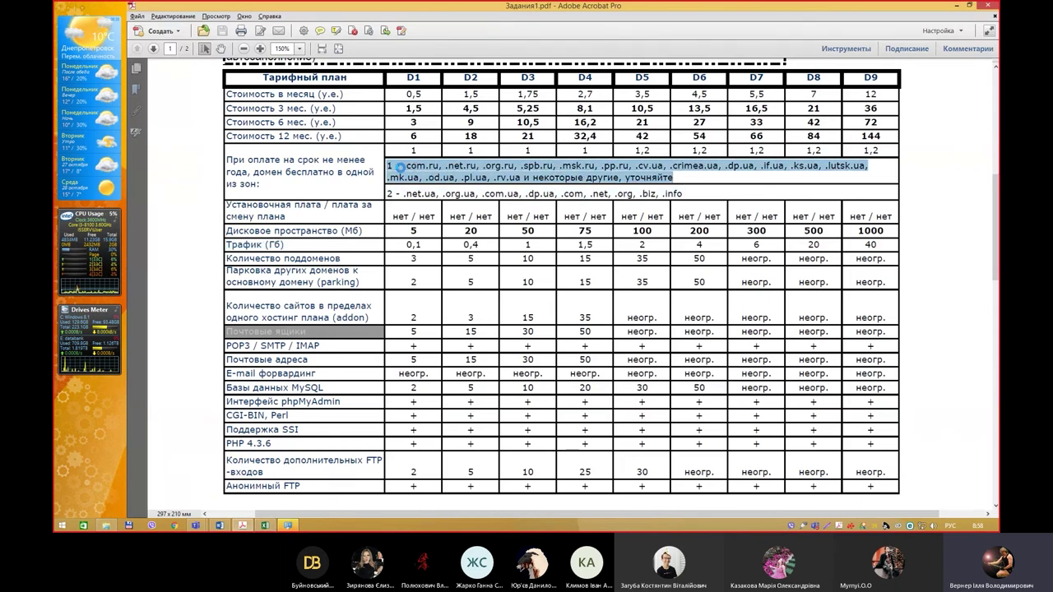
{"action": "key", "text": "ctrl+c"}
{"action": "left_click", "coordinate": [674, 282]}
{"action": "key", "text": "alt+Tab"}
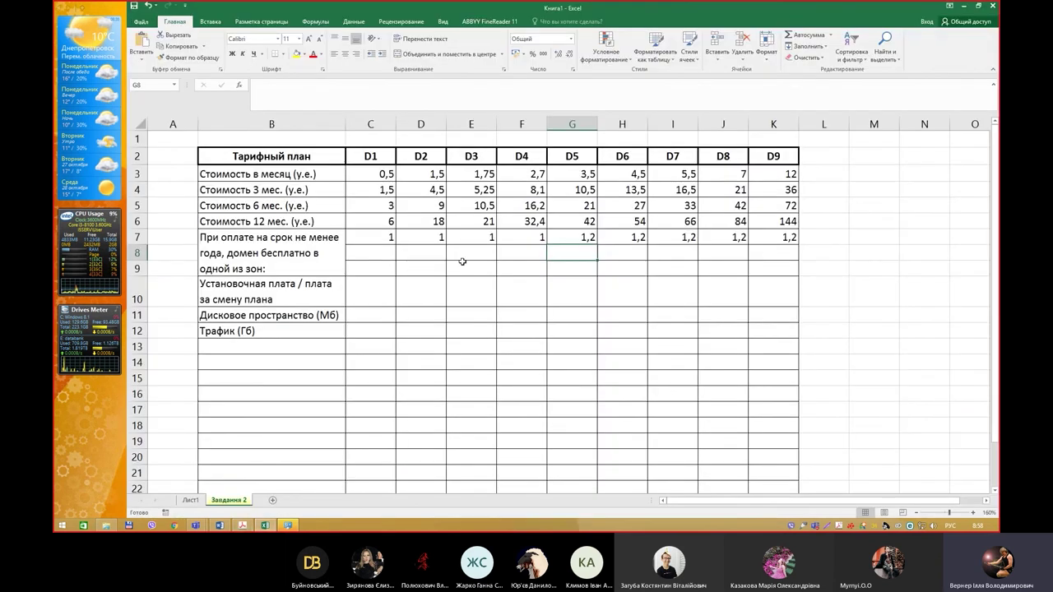
Merge C8:K8 via Format Cells and paste the first domain list into it
{"action": "left_click_drag", "start_coordinate": [377, 253], "coordinate": [778, 257]}
{"action": "key", "text": "ctrl+1"}
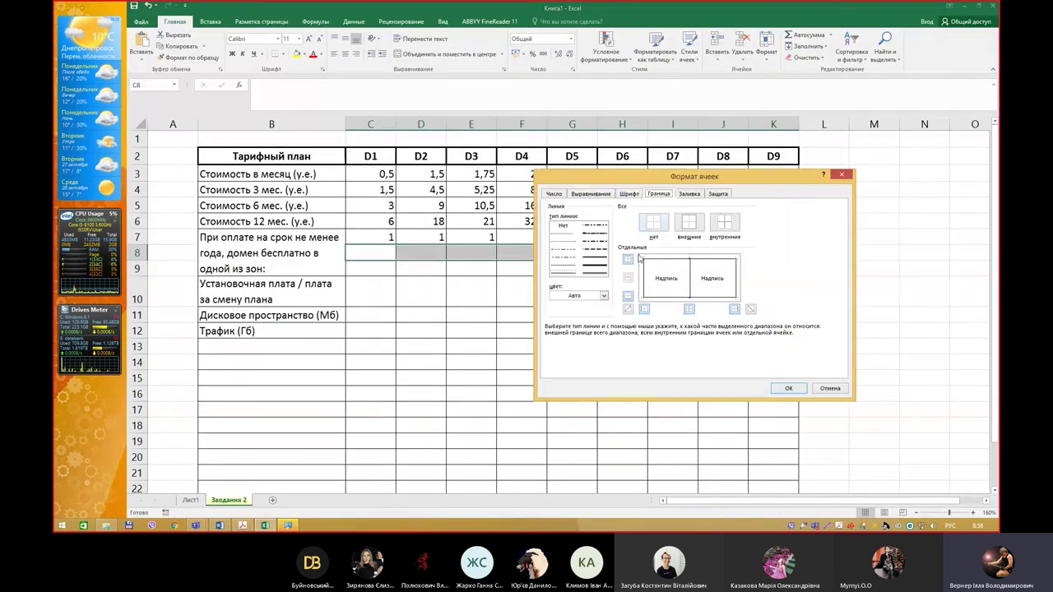
{"action": "left_click", "coordinate": [605, 195]}
{"action": "left_click", "coordinate": [599, 298]}
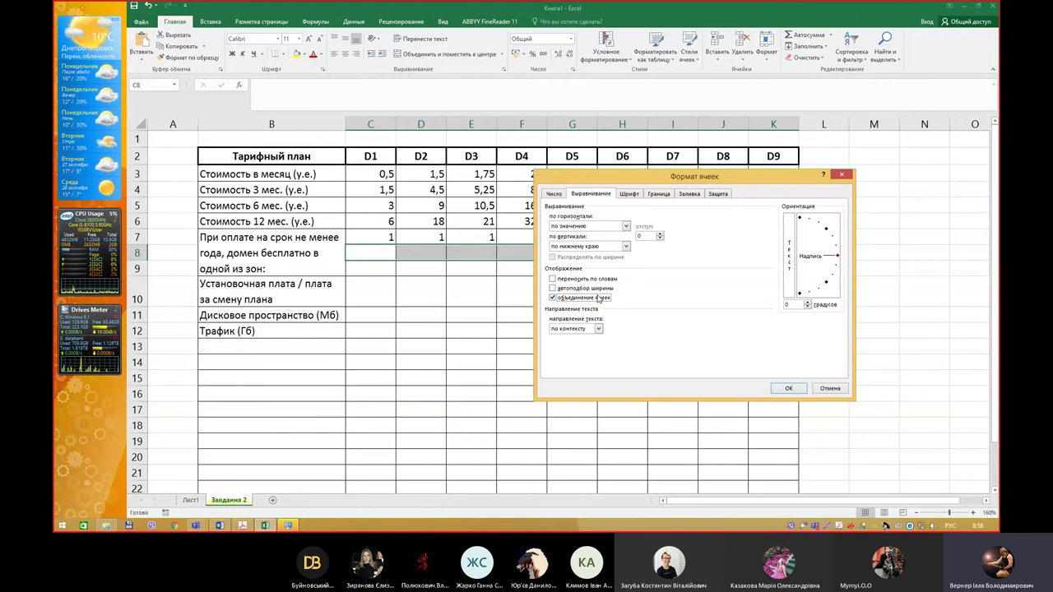
{"action": "left_click", "coordinate": [788, 389]}
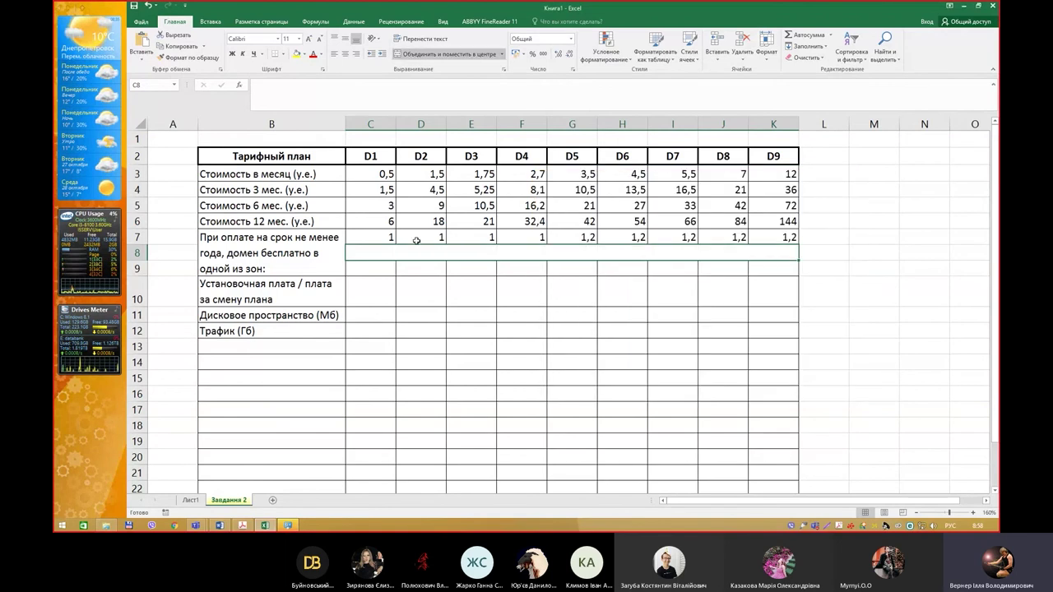
{"action": "double_click", "coordinate": [463, 254]}
{"action": "key", "text": "ctrl+v"}
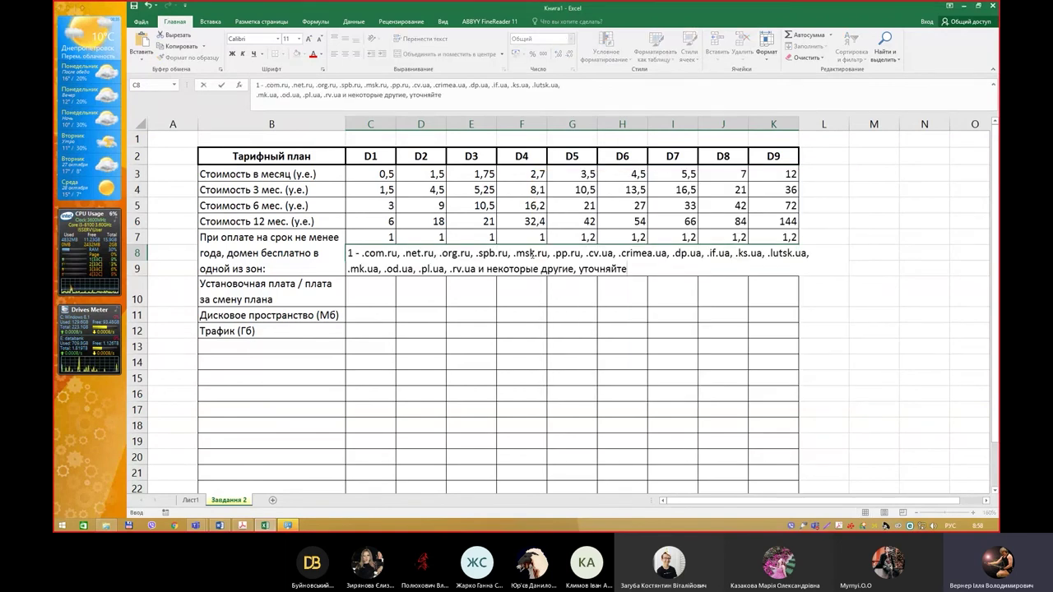
{"action": "key", "text": "Return"}
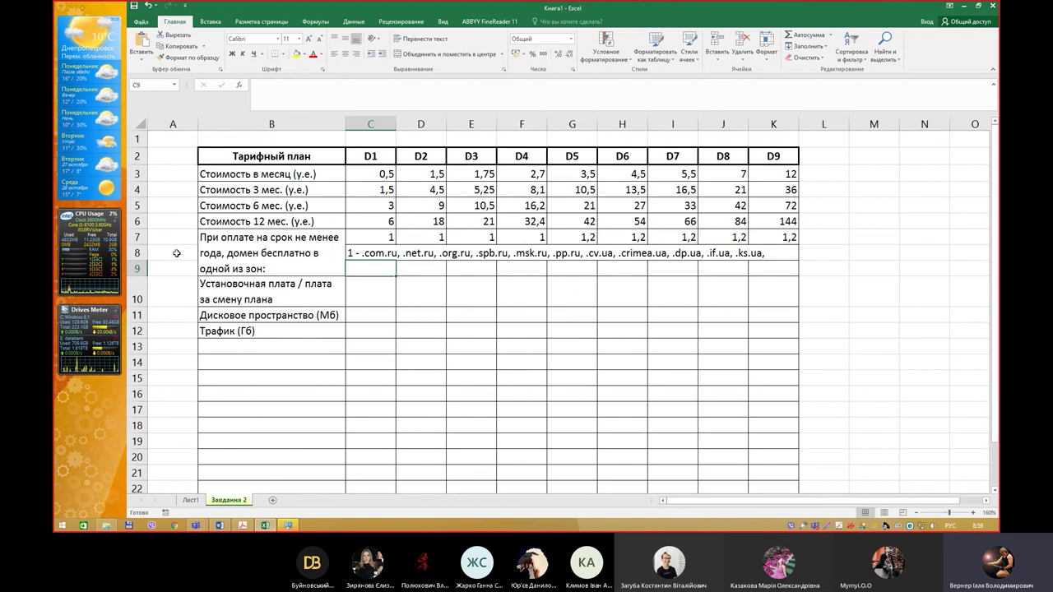
Make row 8 taller, remove the line break after .lutsk.ua, and enable Wrap text
{"action": "left_click_drag", "start_coordinate": [140, 260], "coordinate": [145, 281]}
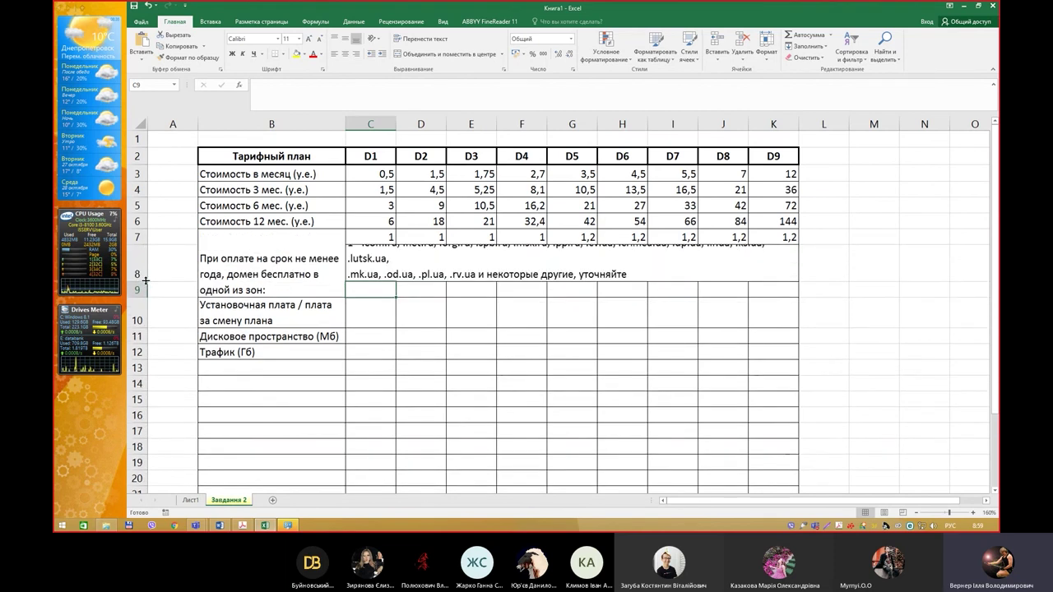
{"action": "double_click", "coordinate": [460, 261]}
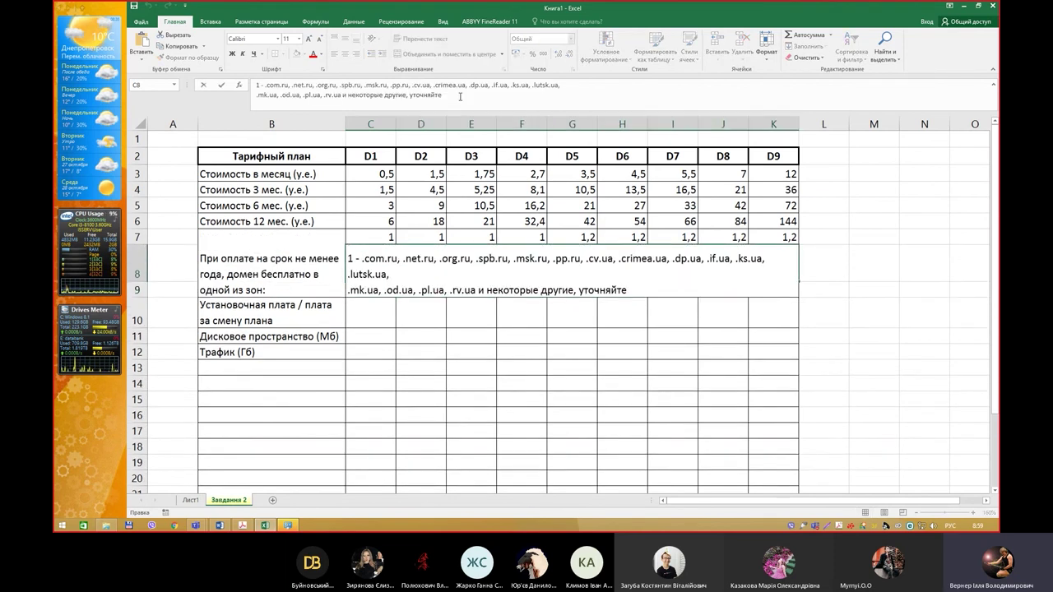
{"action": "key", "text": "Delete"}
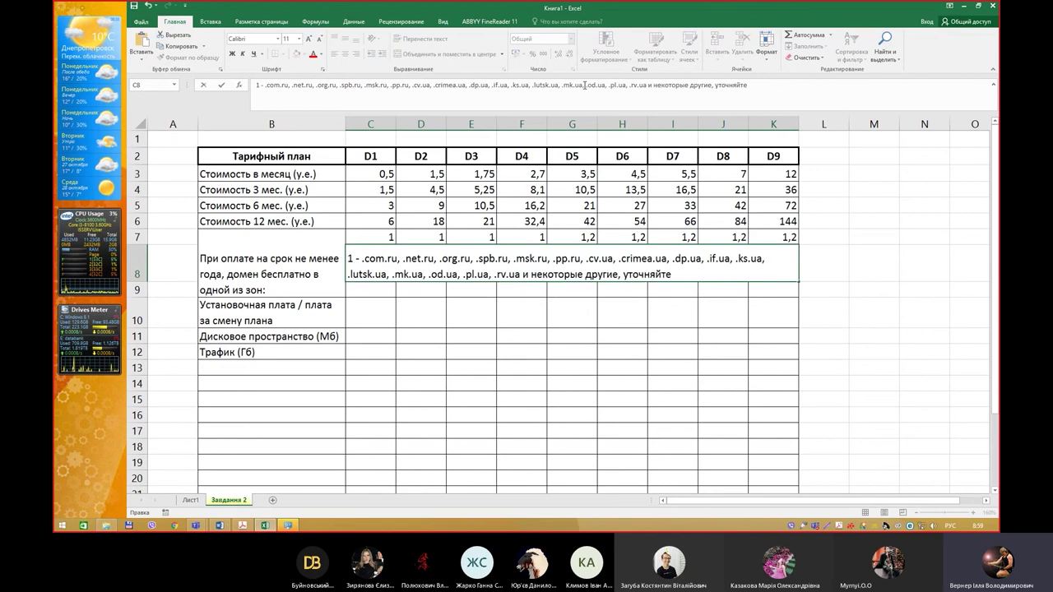
{"action": "key", "text": "Return"}
{"action": "key", "text": "Up"}
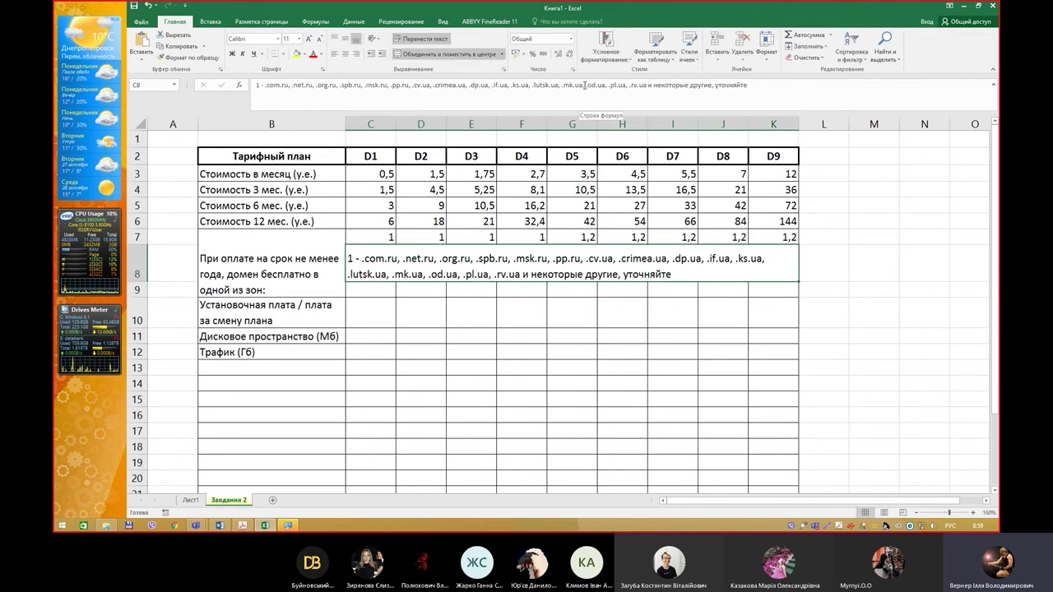
{"action": "key", "text": "ctrl+1"}
{"action": "left_click", "coordinate": [582, 279]}
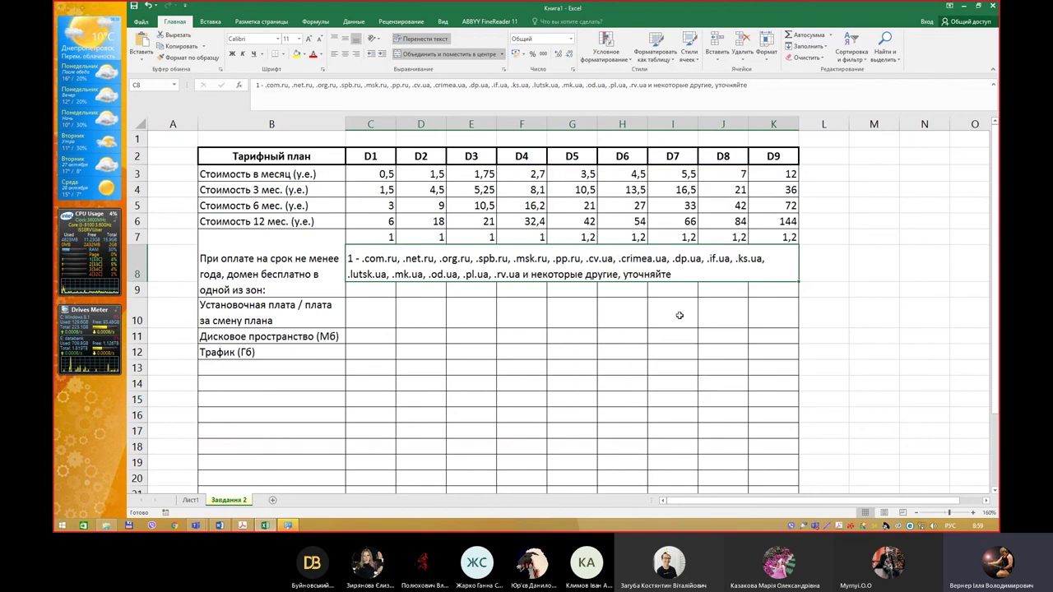
{"action": "left_click", "coordinate": [788, 389]}
{"action": "left_click", "coordinate": [590, 294]}
Copy the '2 - .net.ua …' domain line from the PDF and merge C9:K9 for it
{"action": "key", "text": "alt+Tab"}
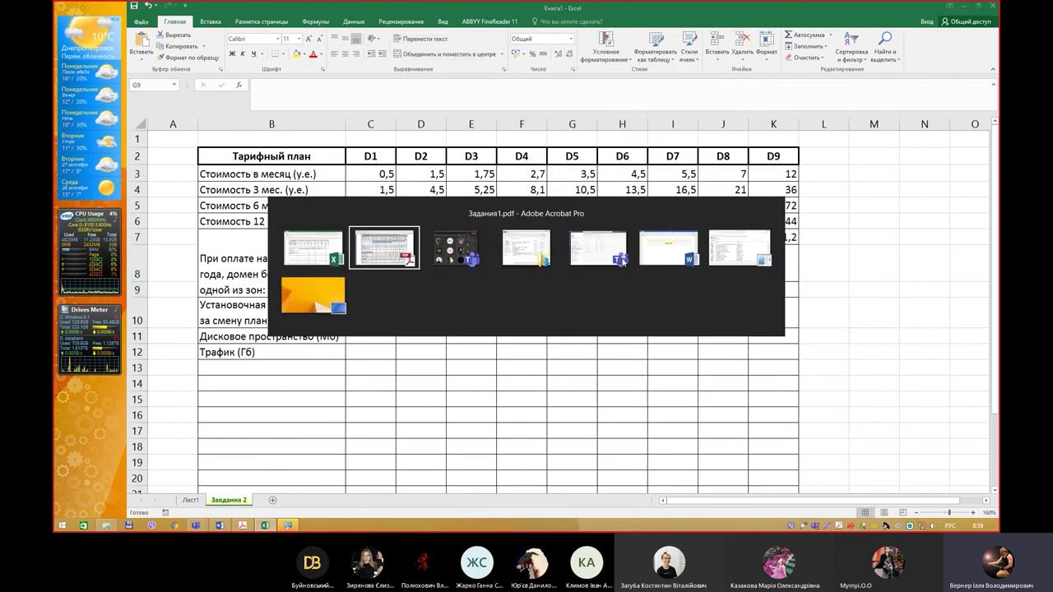
{"action": "left_click_drag", "start_coordinate": [385, 194], "coordinate": [685, 201]}
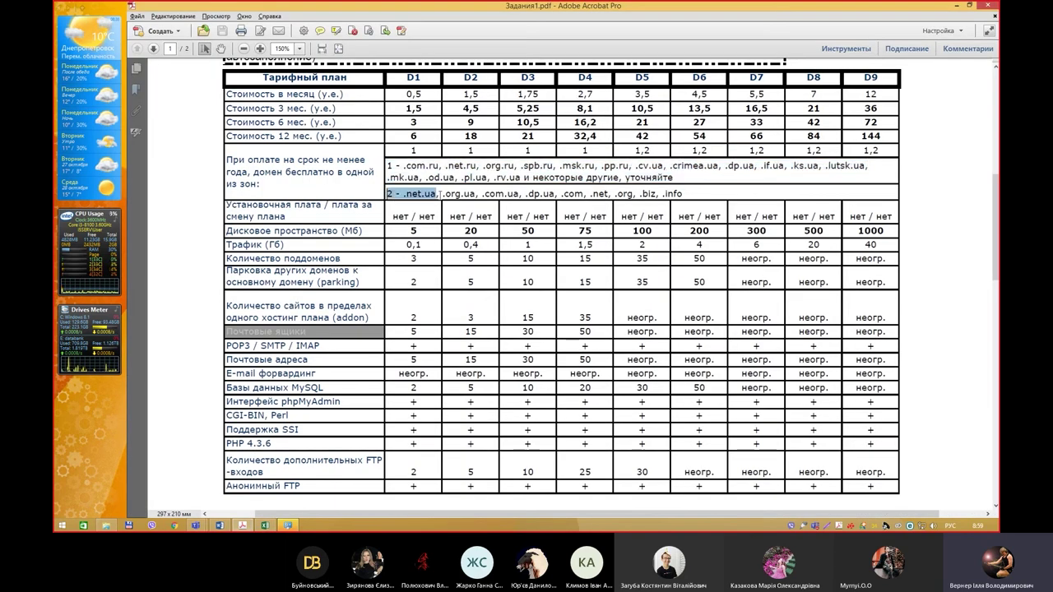
{"action": "key", "text": "ctrl+c"}
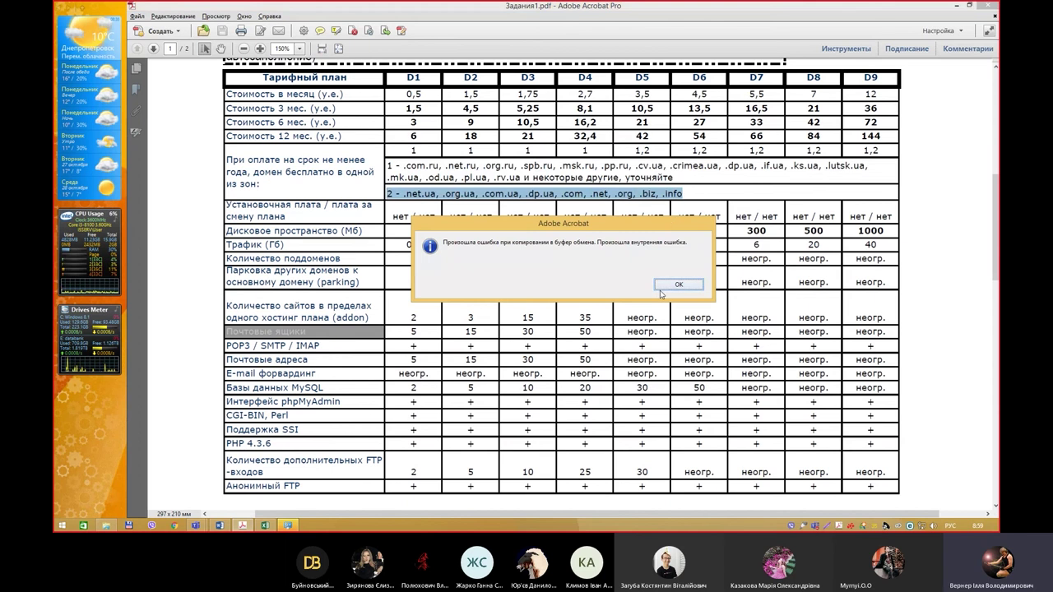
{"action": "left_click", "coordinate": [662, 287]}
{"action": "key", "text": "alt+Tab"}
{"action": "left_click_drag", "start_coordinate": [377, 290], "coordinate": [769, 293]}
{"action": "left_click", "coordinate": [418, 55]}
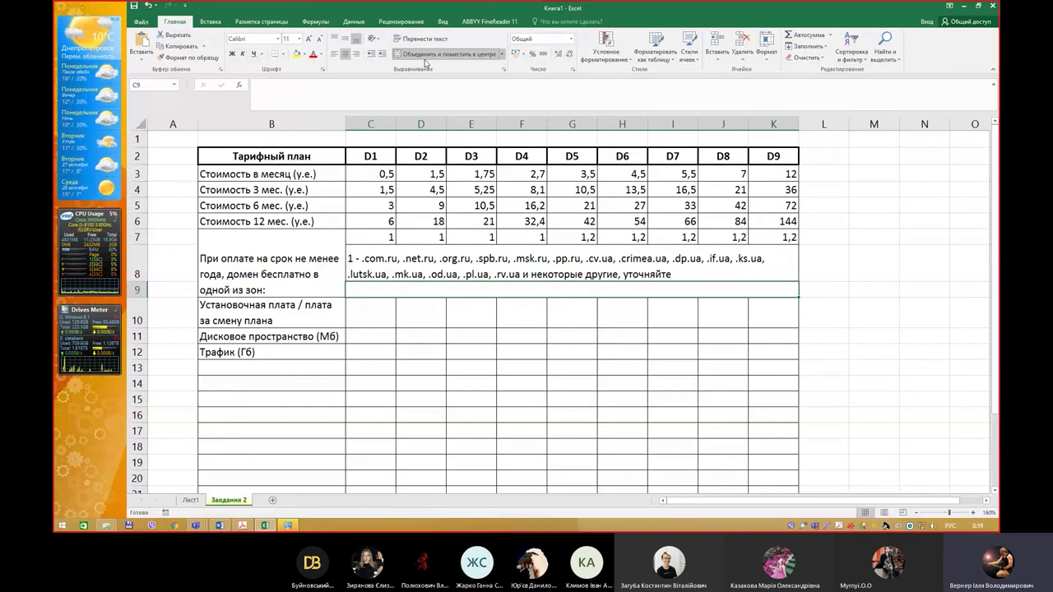
Paste the zone-2 list '2 - .net.ua, .org.ua, … .biz, .info' into merged C9 and left-align it
{"action": "double_click", "coordinate": [451, 294]}
{"action": "key", "text": "ctrl+v"}
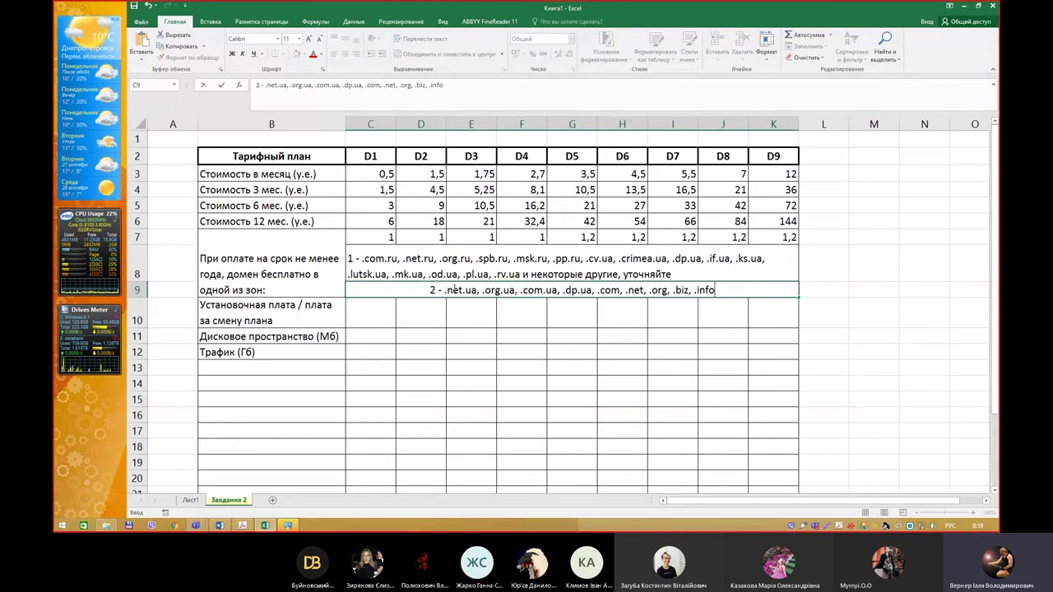
{"action": "key", "text": "Return"}
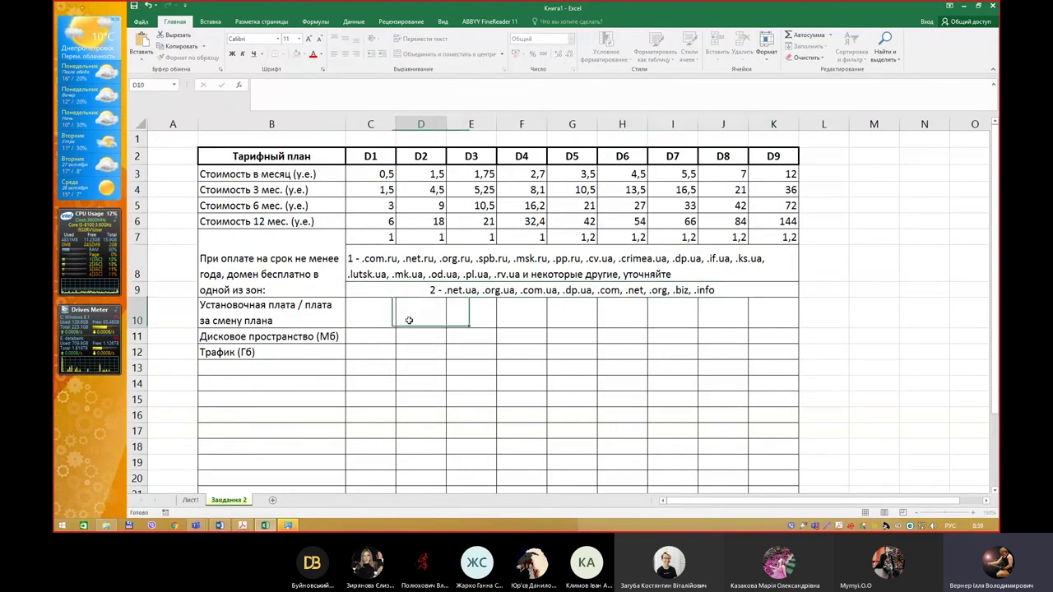
{"action": "left_click", "coordinate": [428, 288]}
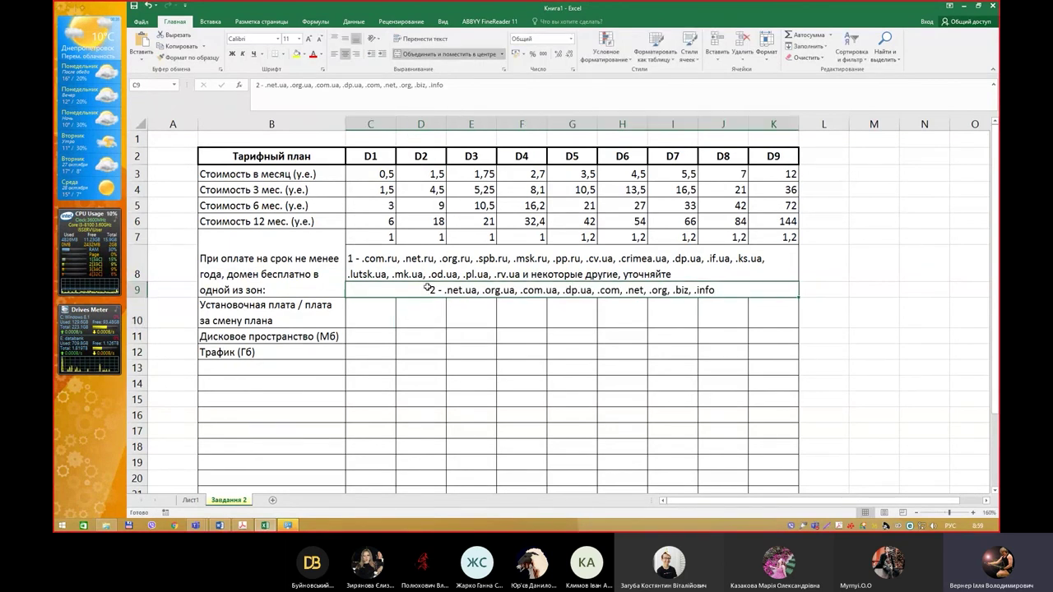
{"action": "left_click", "coordinate": [334, 54]}
{"action": "left_click", "coordinate": [551, 305]}
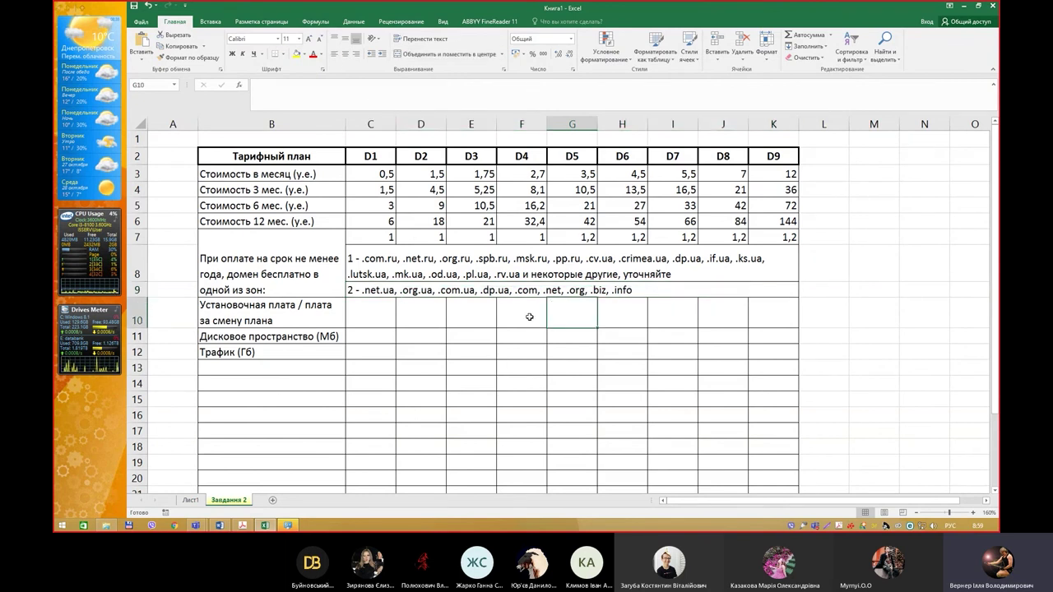
Enter нет/нет in C10 and fill it across to K10 for plans D1–D9
{"action": "key", "text": "alt+Tab"}
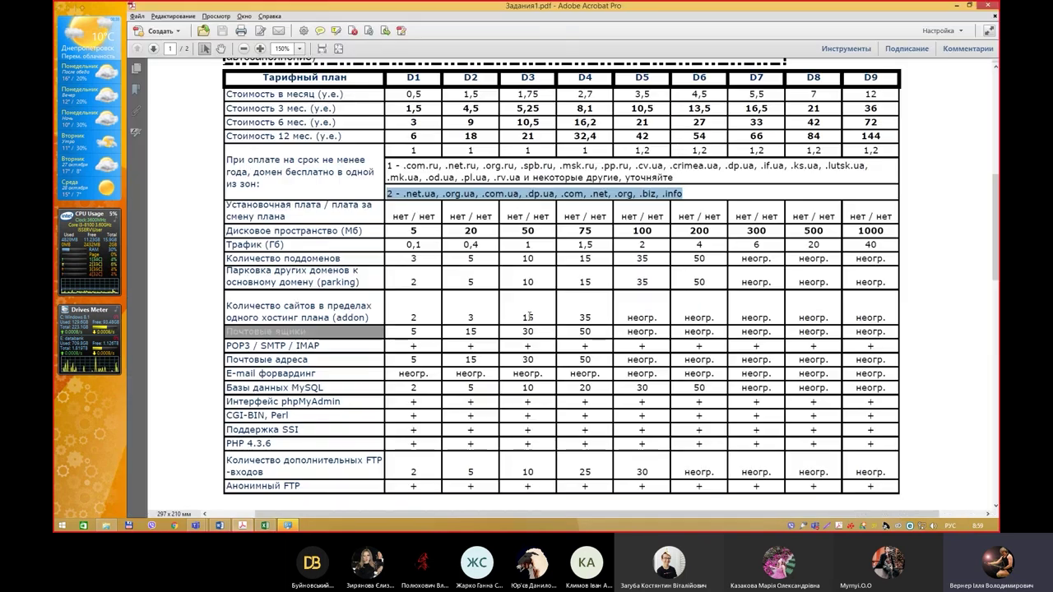
{"action": "key", "text": "alt+Tab"}
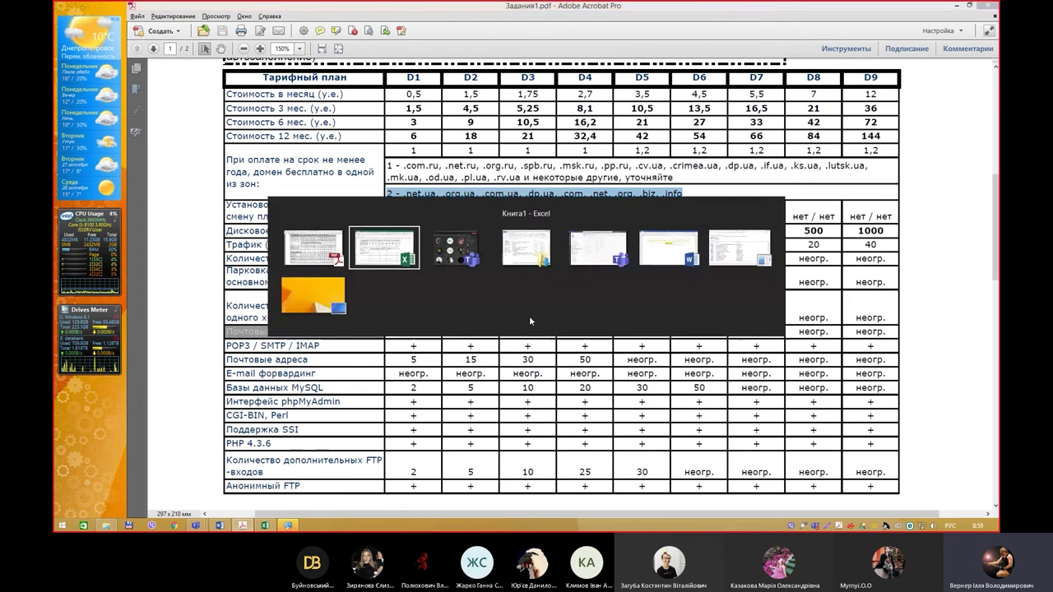
{"action": "left_click", "coordinate": [378, 311]}
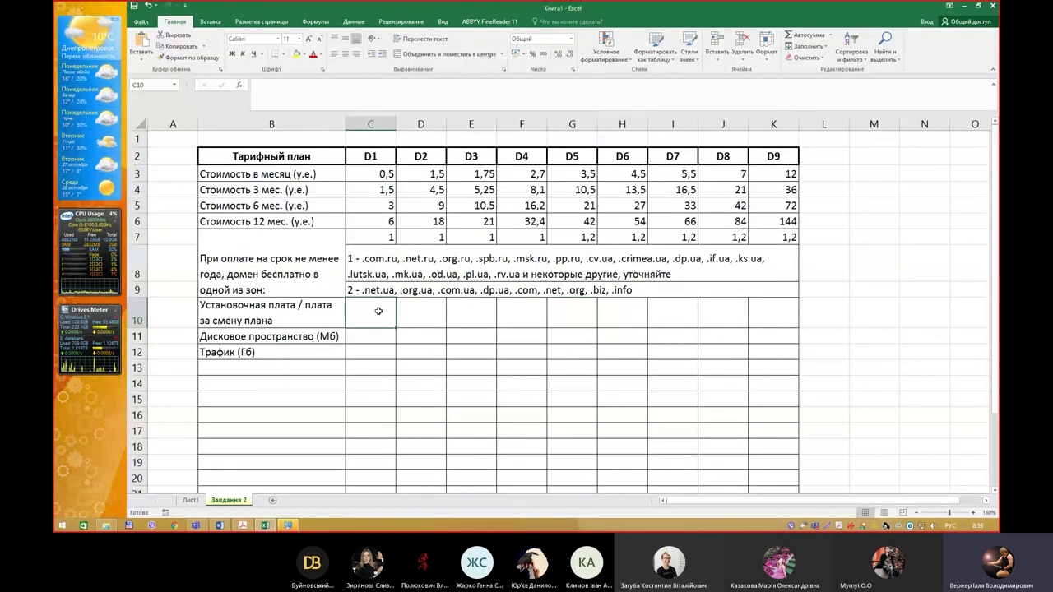
{"action": "type", "text": "нет/"}
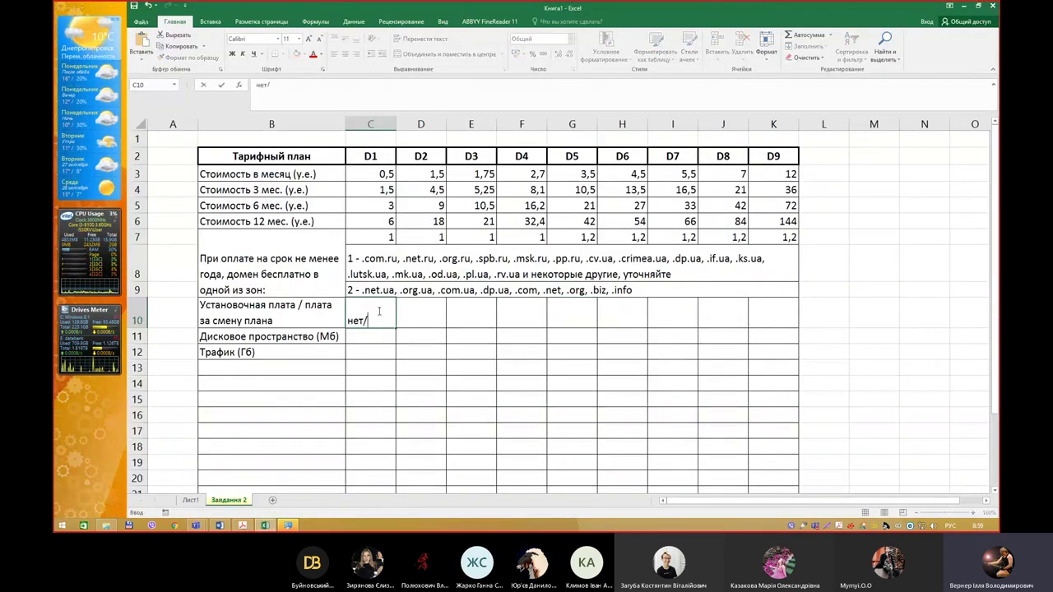
{"action": "type", "text": "нет"}
{"action": "key", "text": "Return"}
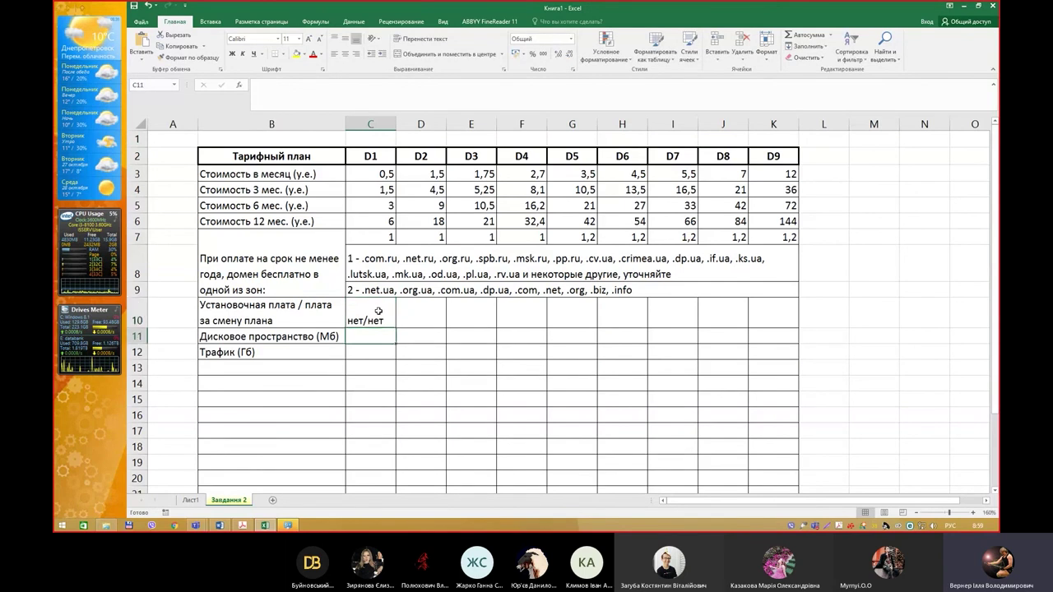
{"action": "left_click", "coordinate": [378, 310]}
{"action": "left_click_drag", "start_coordinate": [396, 327], "coordinate": [781, 331]}
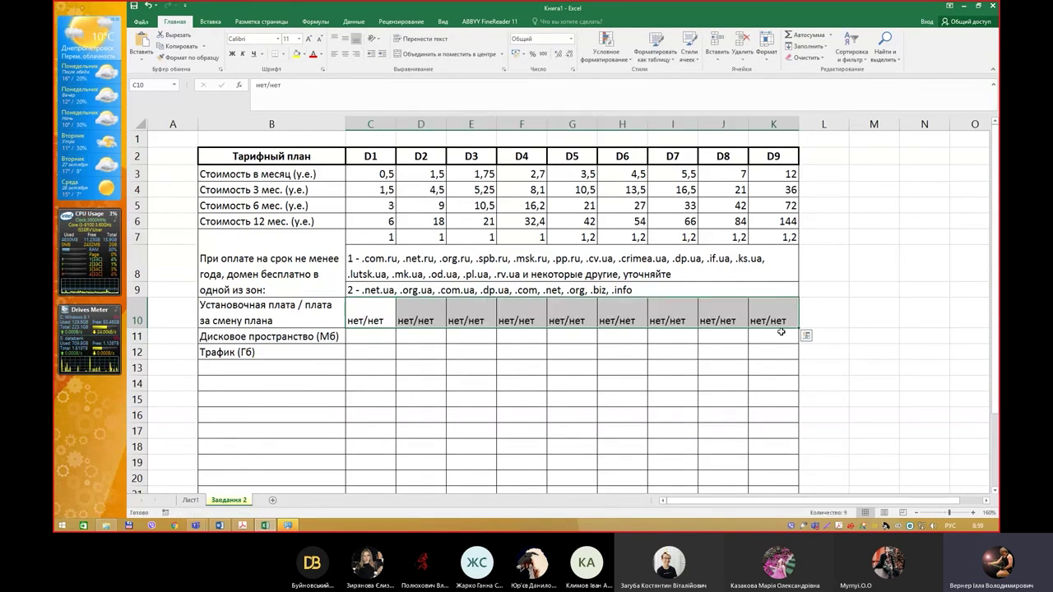
{"action": "key", "text": "alt+Tab"}
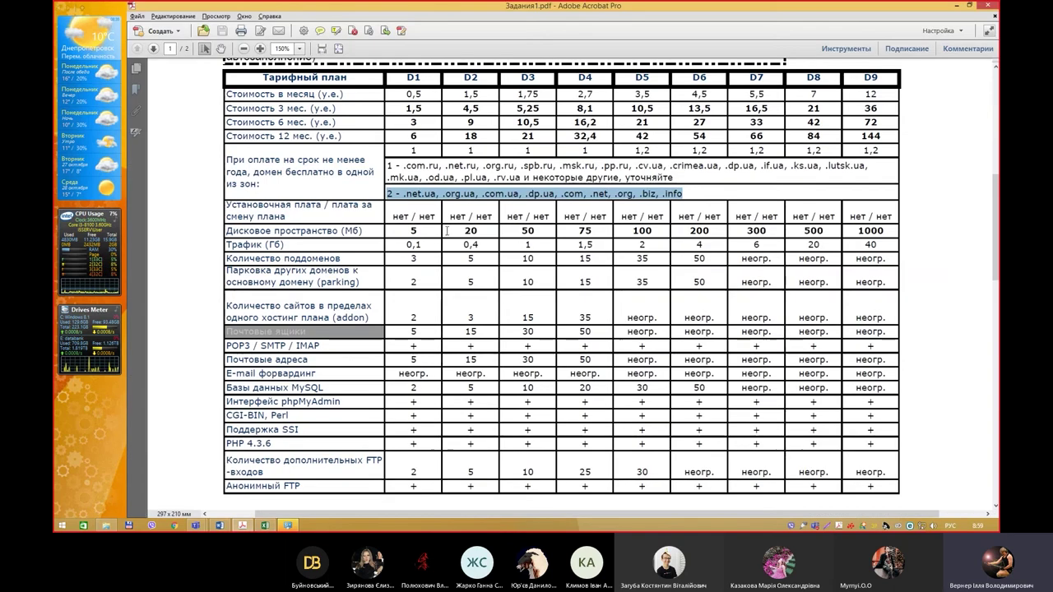
{"action": "key", "text": "alt+Tab"}
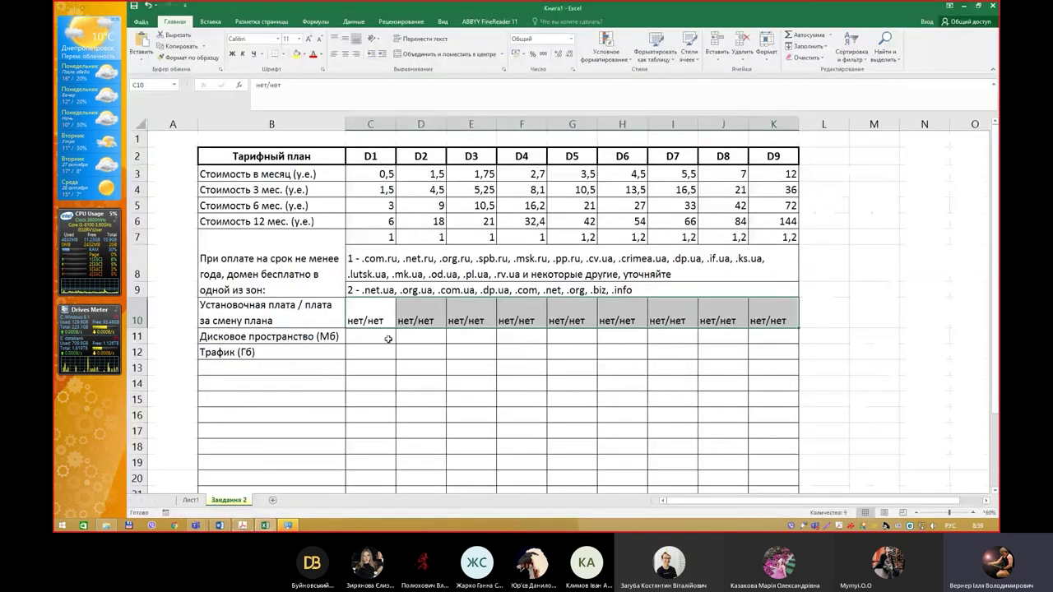
Enter disk space values 5, 20, 50, 70, 100, 250 and 500 into C11:I11
{"action": "left_click", "coordinate": [378, 340]}
{"action": "type", "text": "5"}
{"action": "key", "text": "Tab"}
{"action": "type", "text": "2"}
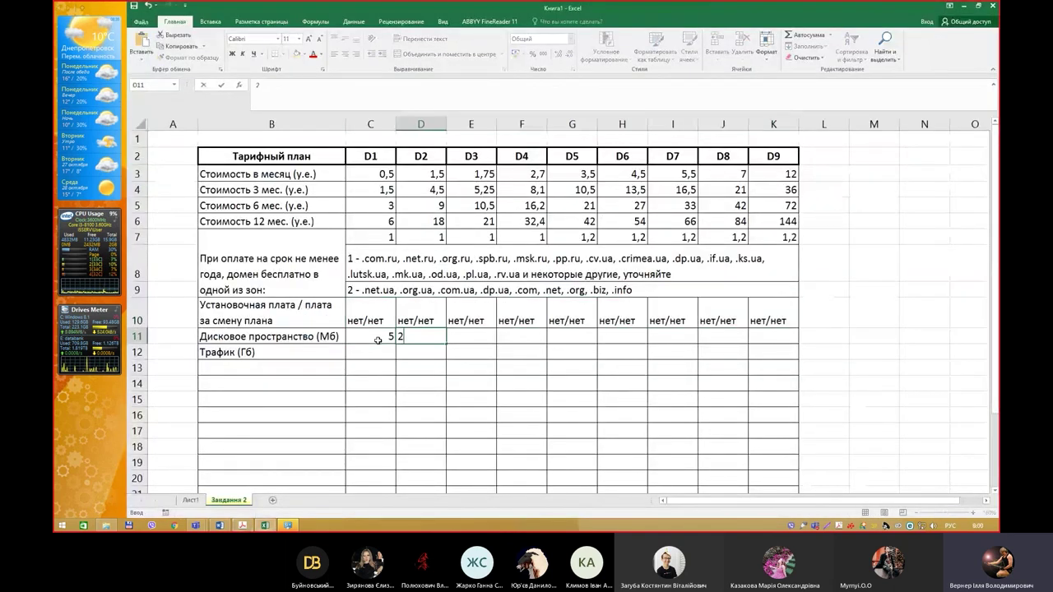
{"action": "type", "text": "0"}
{"action": "key", "text": "Tab"}
{"action": "key", "text": "alt+Tab"}
{"action": "key", "text": "alt+Tab"}
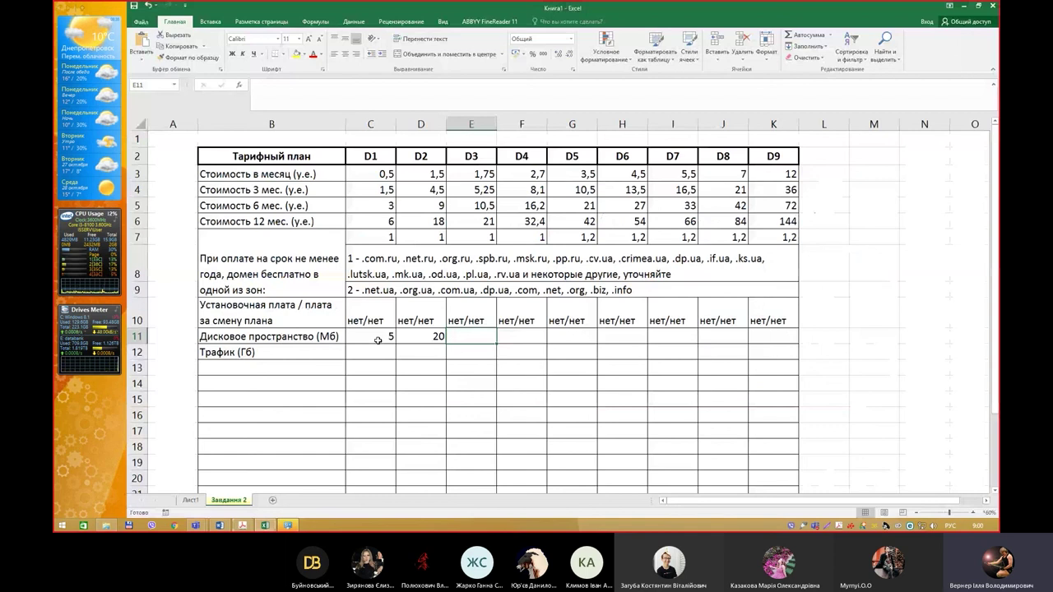
{"action": "type", "text": "50"}
{"action": "key", "text": "Tab"}
{"action": "type", "text": "70"}
{"action": "key", "text": "Tab"}
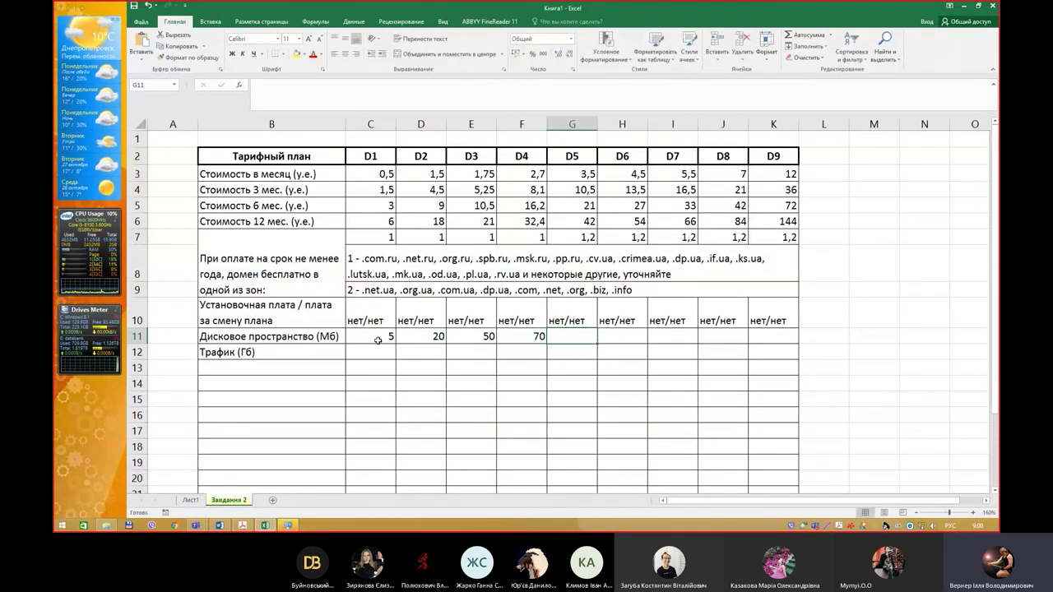
{"action": "type", "text": "100"}
{"action": "key", "text": "Tab"}
{"action": "type", "text": "250"}
{"action": "key", "text": "Tab"}
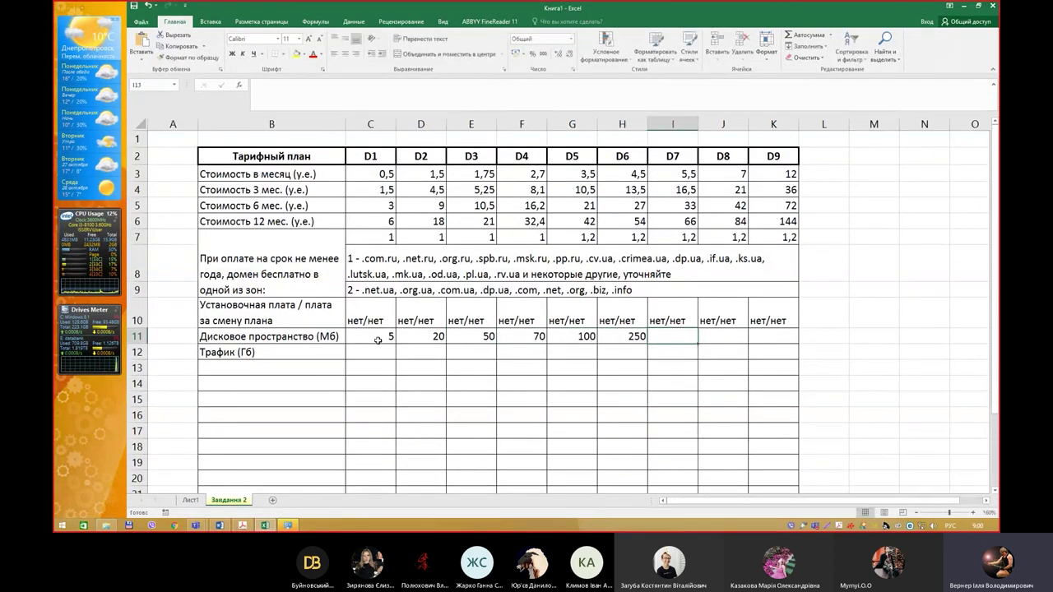
{"action": "type", "text": "500"}
{"action": "key", "text": "Tab"}
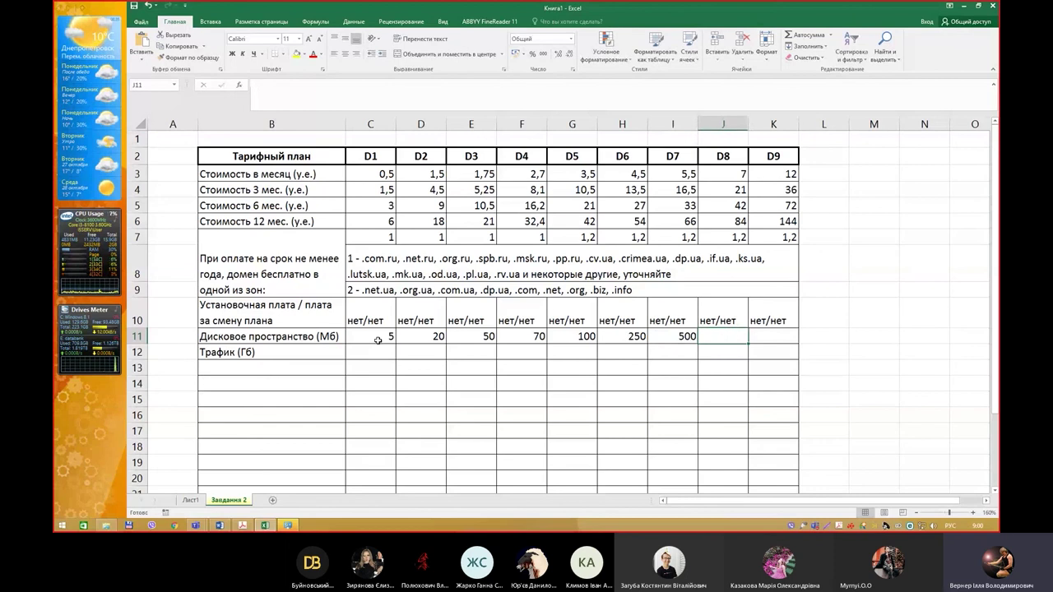
Enter 750 in J11, correcting the mistyped 7500, and 1000 in K11
{"action": "type", "text": "7500"}
{"action": "key", "text": "Tab"}
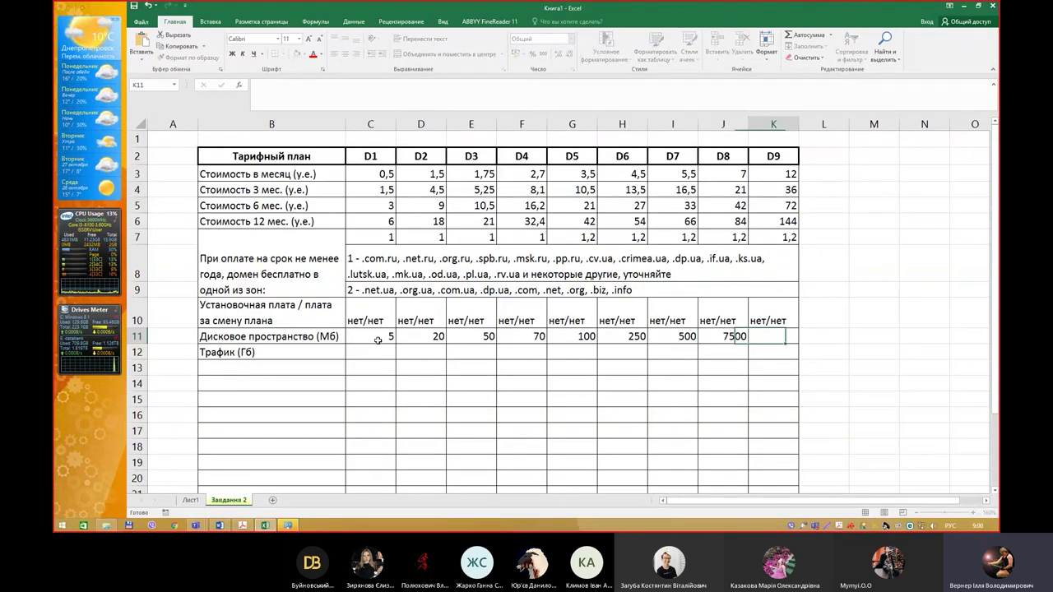
{"action": "key", "text": "shift+Tab"}
{"action": "key", "text": "F2"}
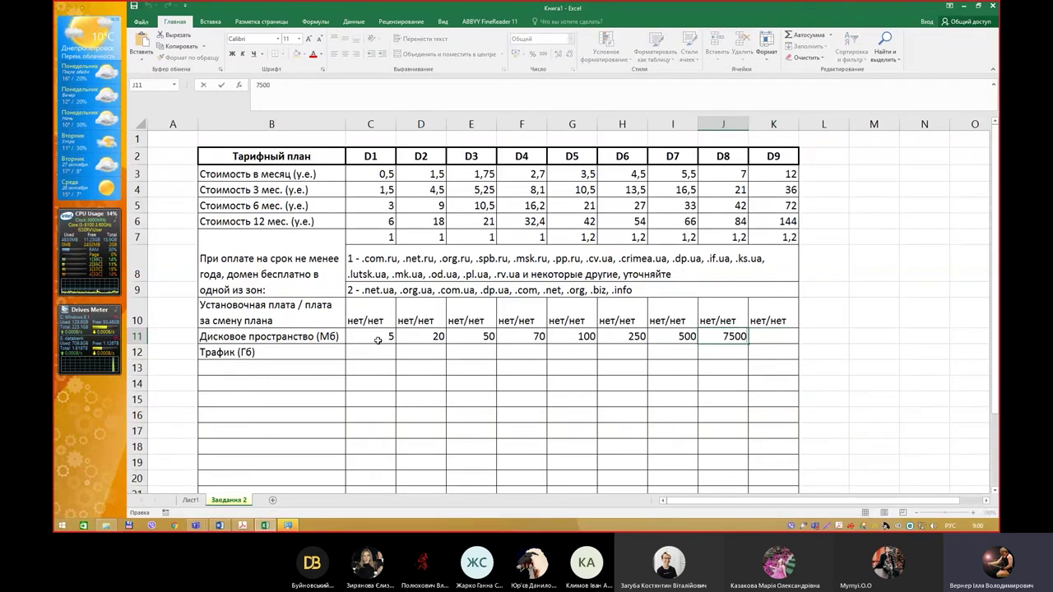
{"action": "key", "text": "BackSpace"}
{"action": "key", "text": "Return"}
{"action": "key", "text": "Up"}
{"action": "key", "text": "Right"}
{"action": "type", "text": "10"}
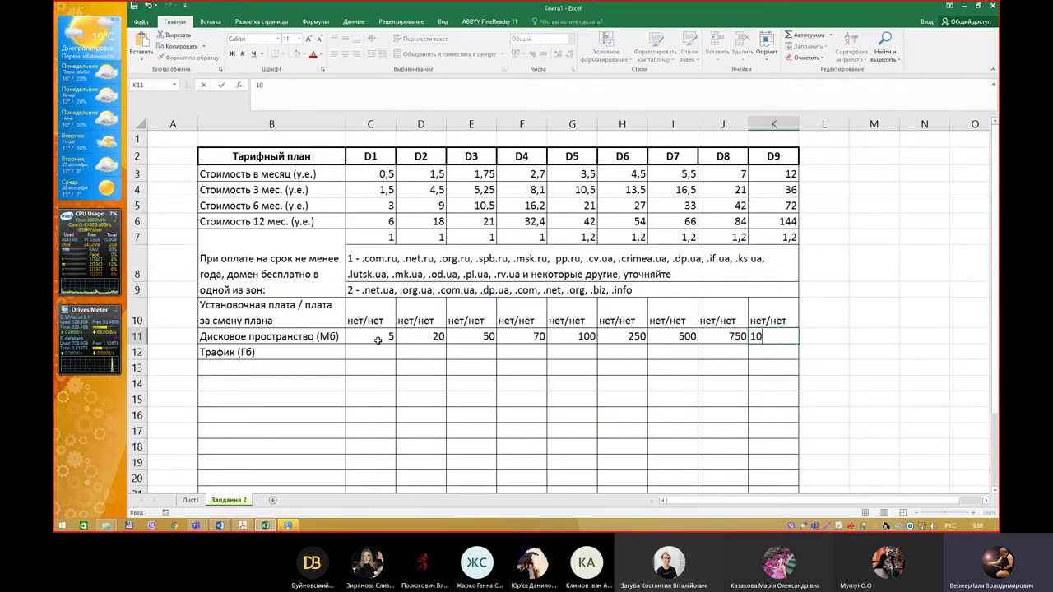
{"action": "type", "text": "00"}
{"action": "key", "text": "Return"}
Copy the Почтовые ящики row label from the PDF tariff table
{"action": "key", "text": "alt+Tab"}
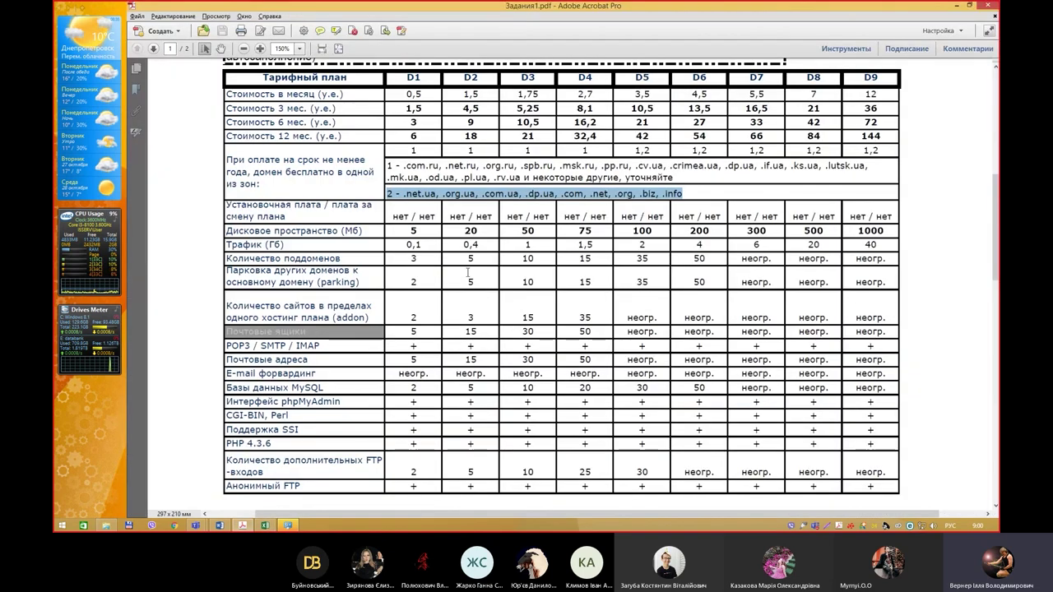
{"action": "scroll", "coordinate": [521, 261], "scroll_direction": "down", "scroll_amount": 1}
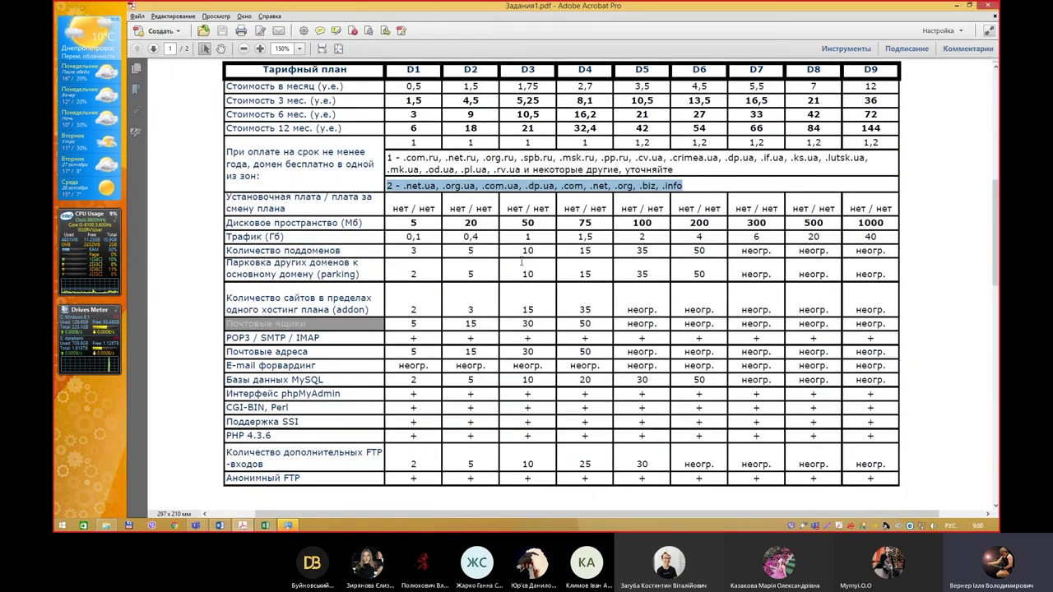
{"action": "triple_click", "coordinate": [303, 324]}
{"action": "key", "text": "ctrl+c"}
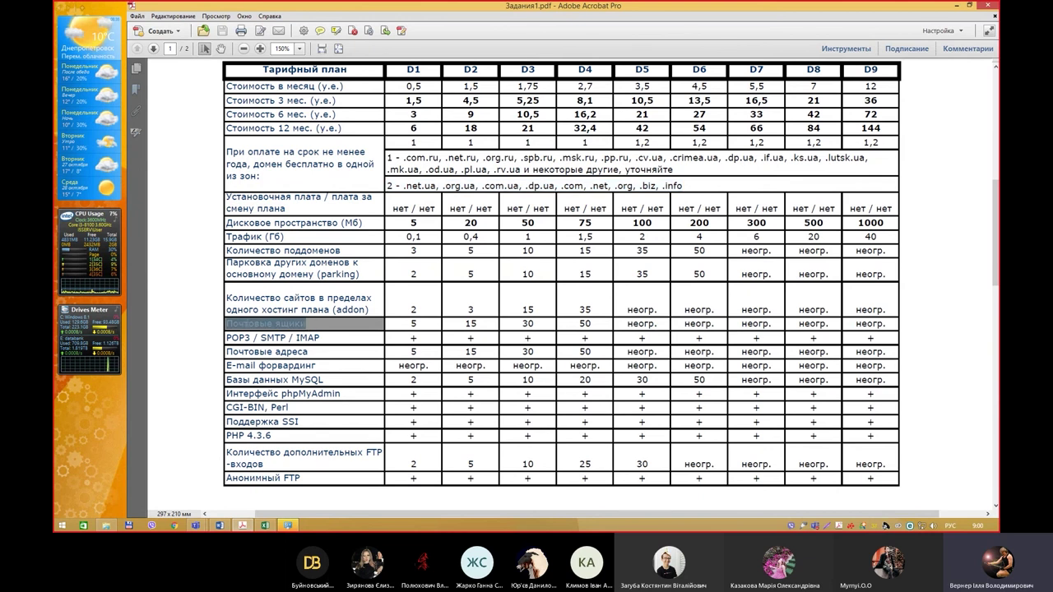
{"action": "key", "text": "alt+Tab"}
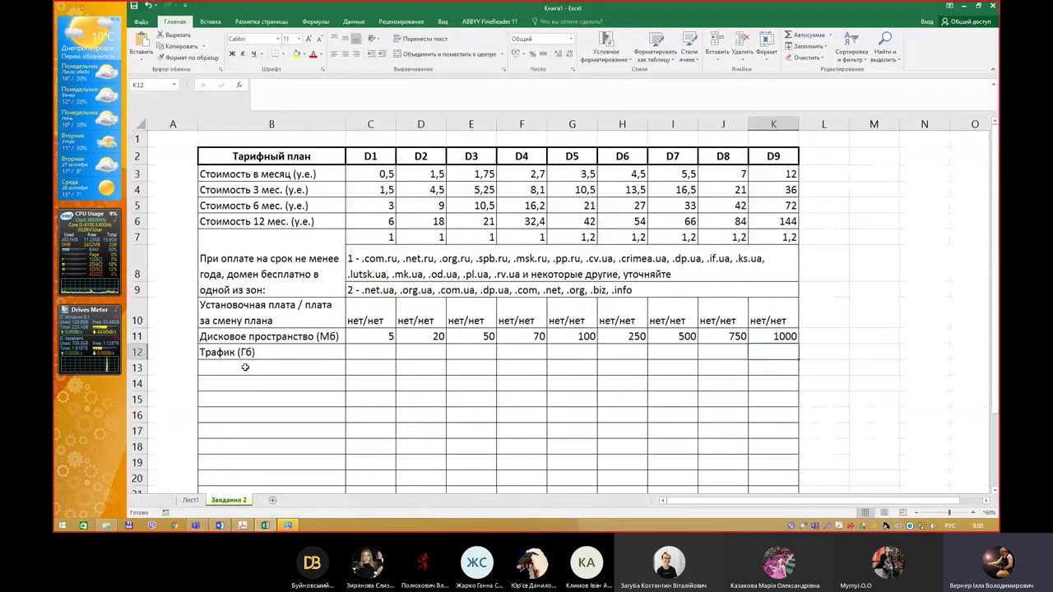
Paste 'Почтовые ящики' into B13 and give the cell a grey fill
{"action": "left_click", "coordinate": [249, 368]}
{"action": "key", "text": "ctrl+v"}
{"action": "key", "text": "ctrl+Return"}
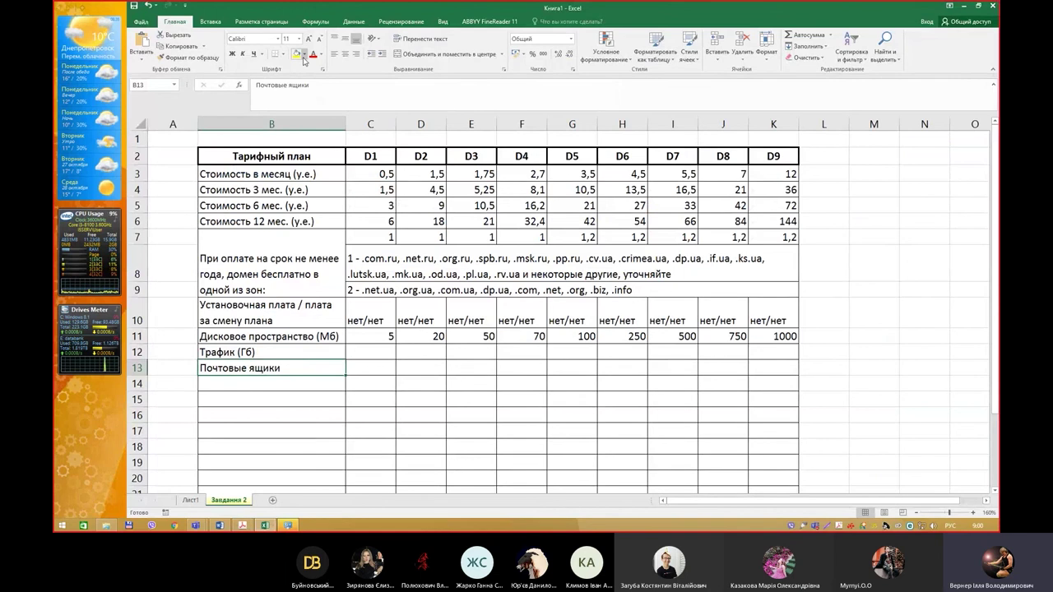
{"action": "left_click", "coordinate": [303, 54]}
{"action": "left_click", "coordinate": [300, 100]}
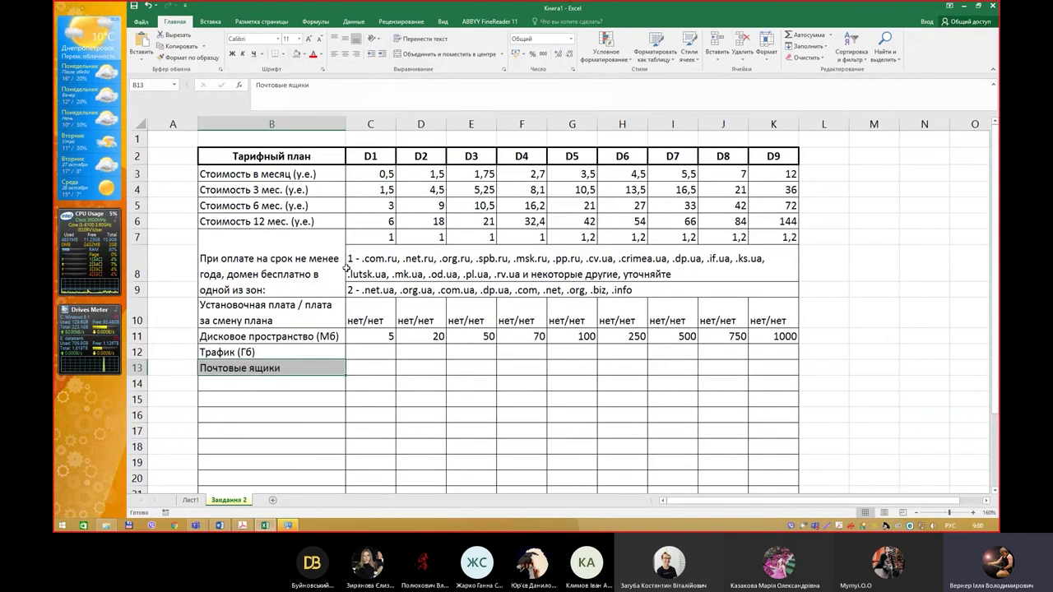
Begin a + formula entry in C13 for the first mailbox value
{"action": "left_click", "coordinate": [373, 370]}
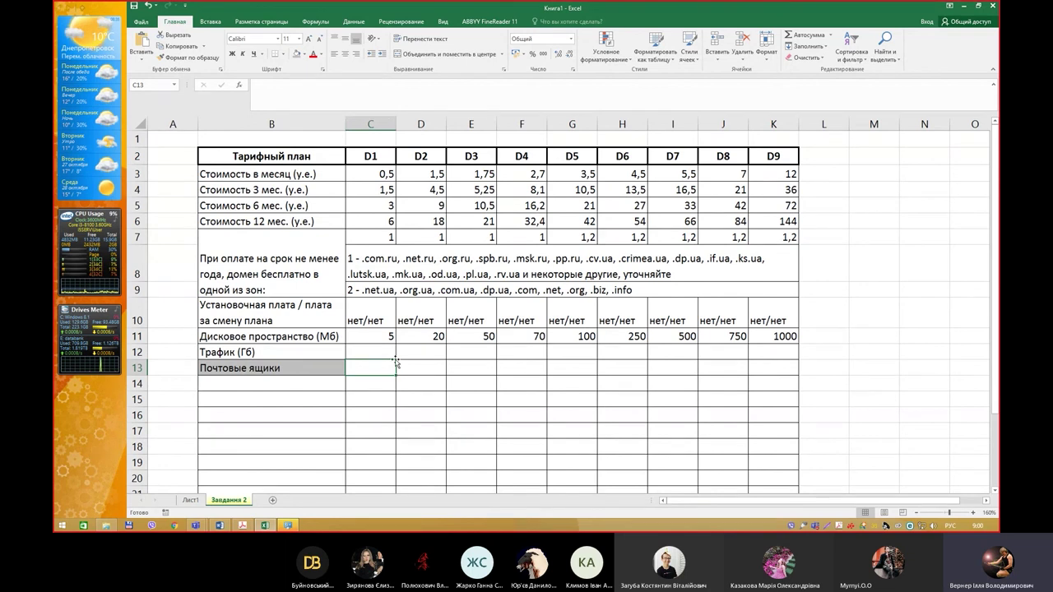
{"action": "type", "text": "+E16"}
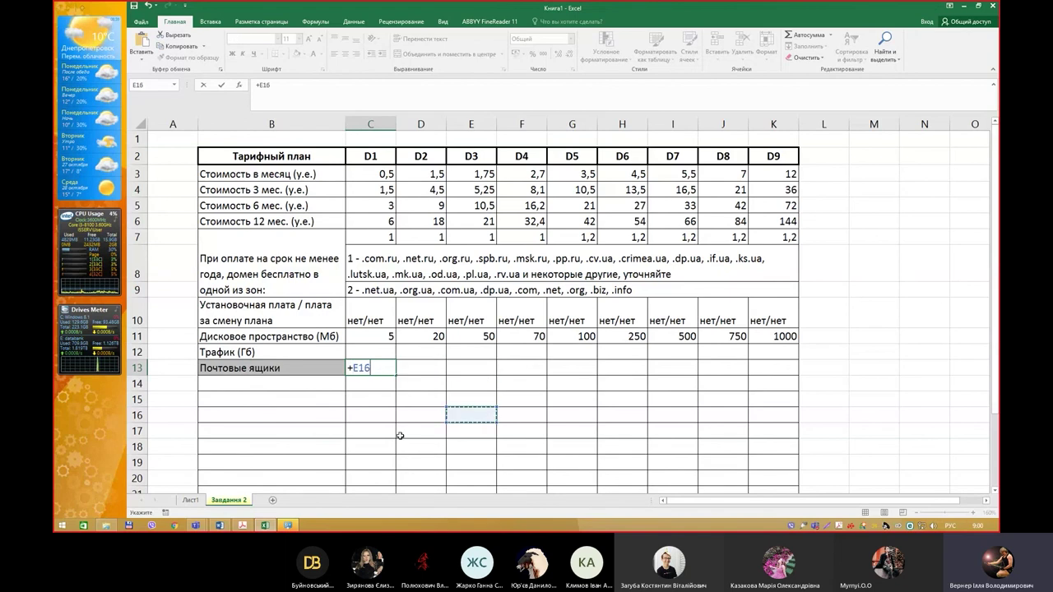
{"action": "left_click", "coordinate": [321, 415]}
{"action": "key", "text": "Return"}
{"action": "left_click", "coordinate": [390, 369]}
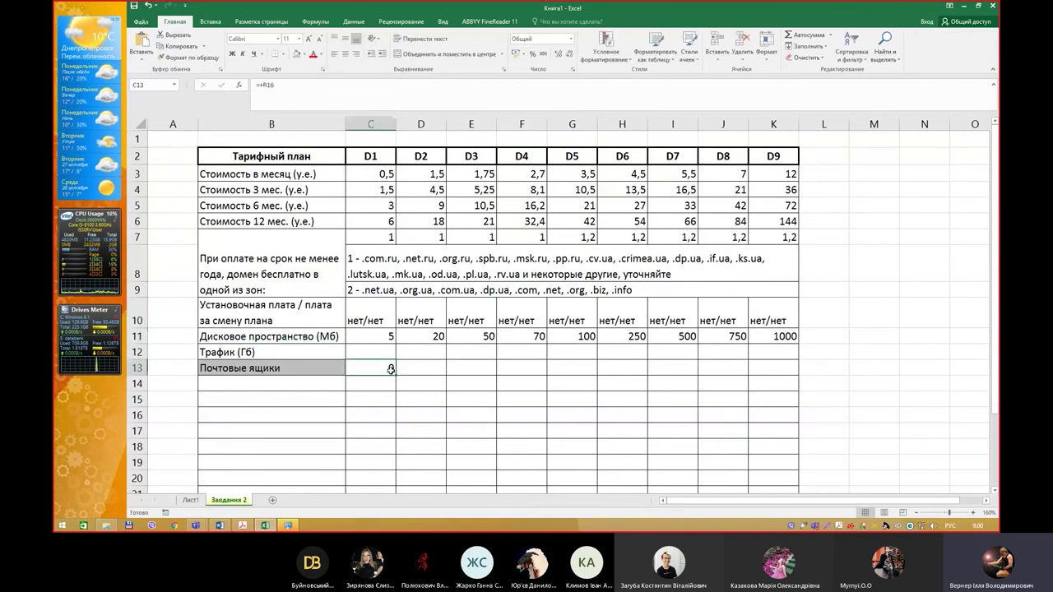
{"action": "type", "text": "+"}
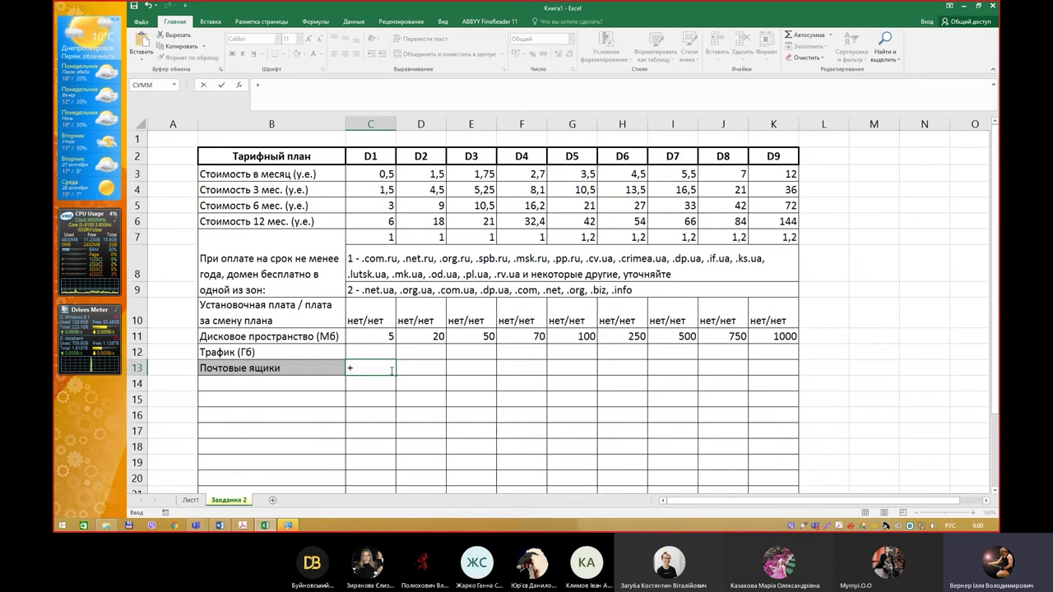
Confirm the + mark in C13, then cancel an accidental cell reference typed into D13
{"action": "key", "text": "Return"}
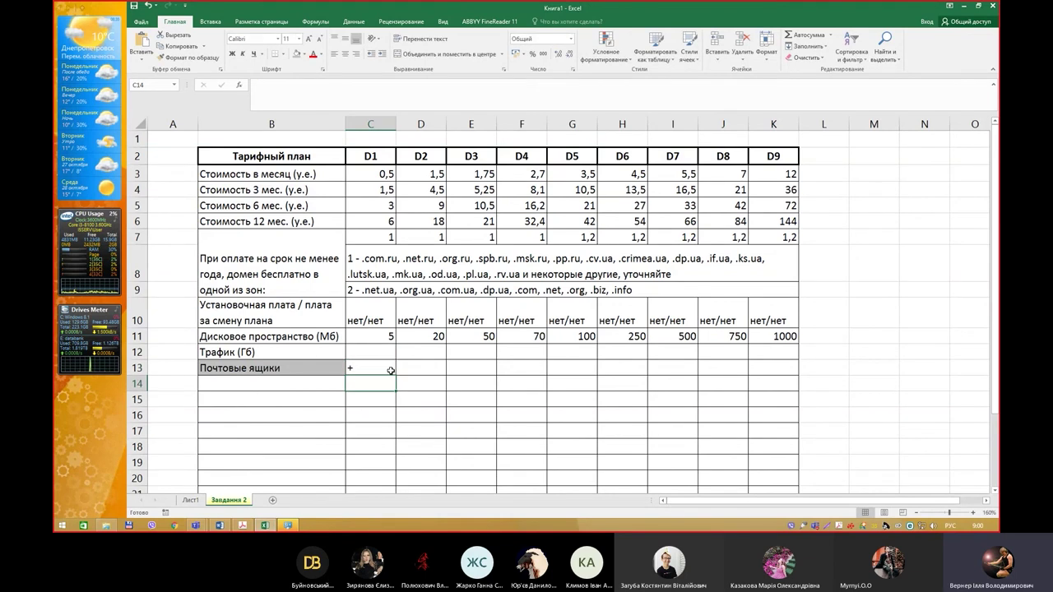
{"action": "key", "text": "Up"}
{"action": "key", "text": "Right"}
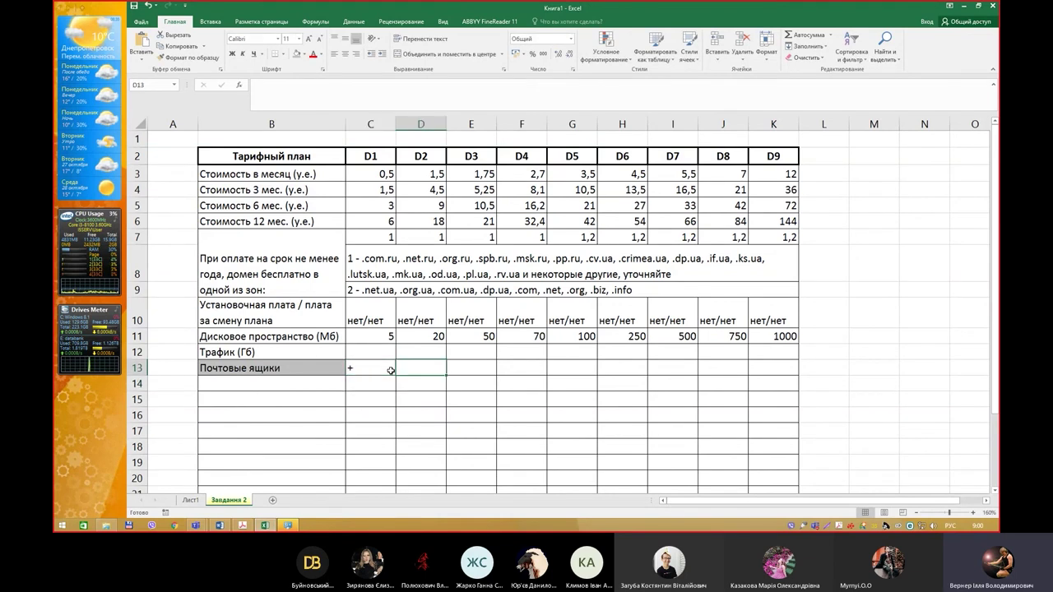
{"action": "type", "text": "+"}
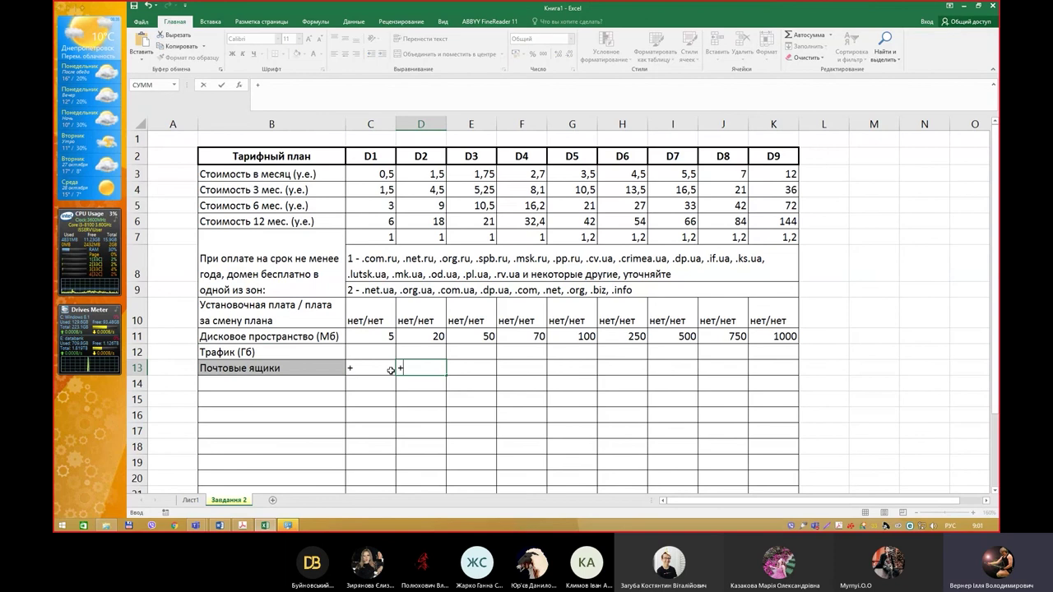
{"action": "left_click", "coordinate": [473, 370]}
{"action": "left_click", "coordinate": [467, 383]}
{"action": "left_click", "coordinate": [461, 399]}
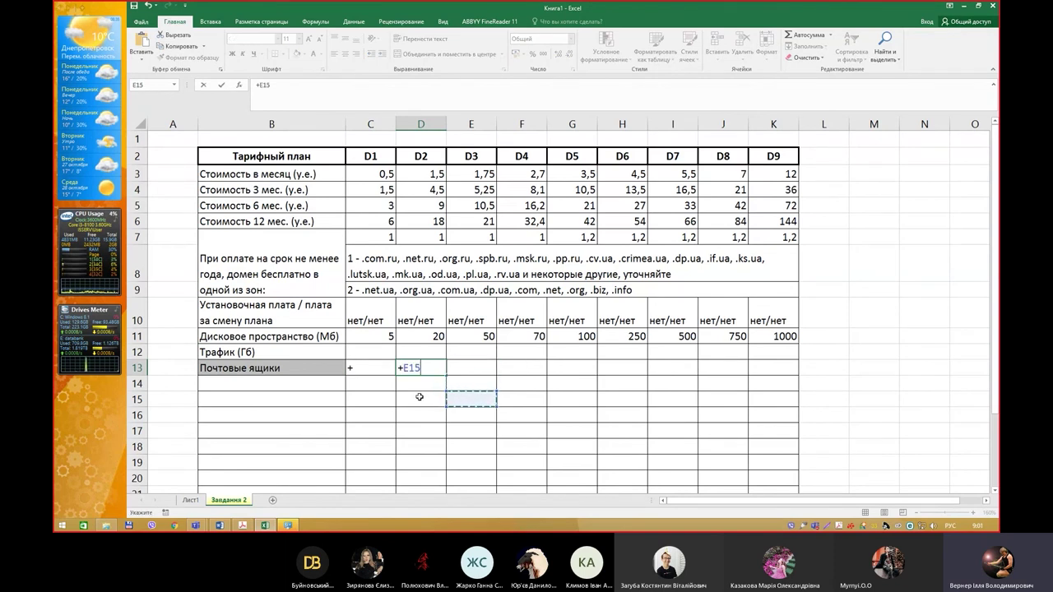
{"action": "left_click", "coordinate": [421, 399]}
{"action": "left_click", "coordinate": [376, 407]}
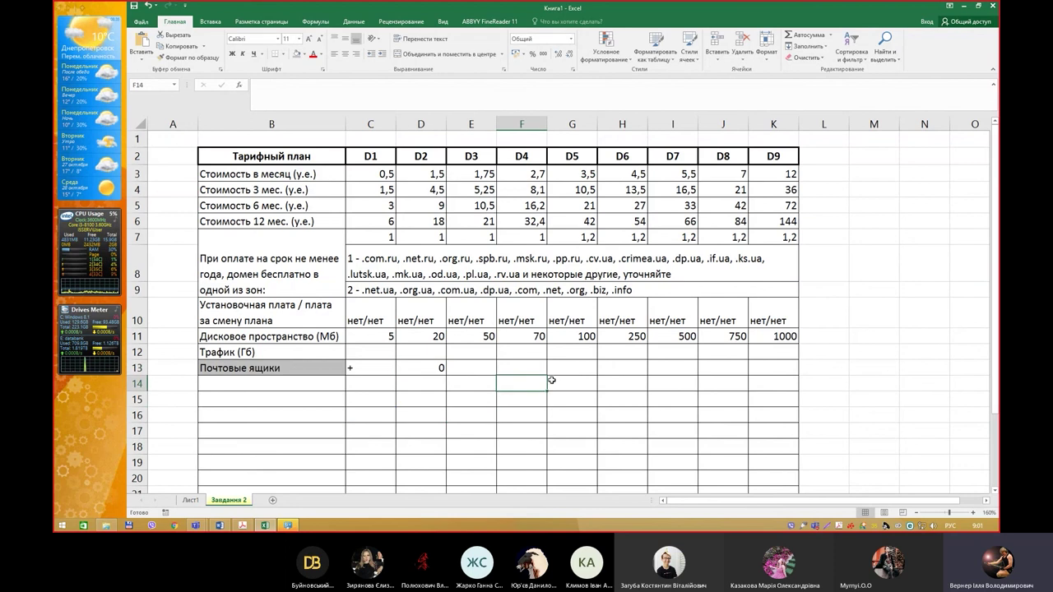
{"action": "key", "text": "Escape"}
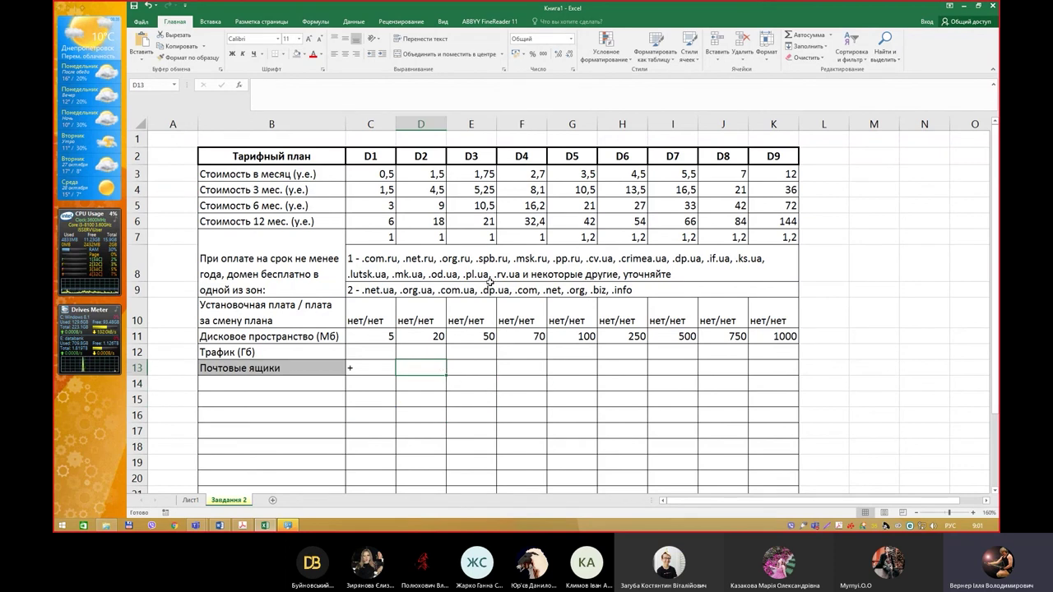
Put + marks in D13 and E13, then reselect E13
{"action": "type", "text": "+"}
{"action": "key", "text": "Tab"}
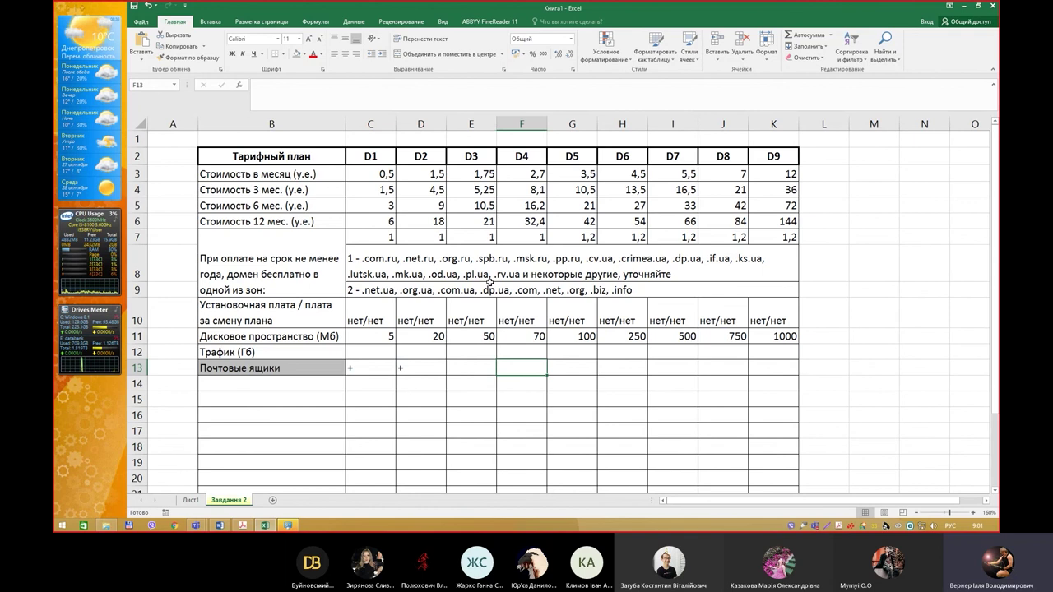
{"action": "type", "text": "+"}
{"action": "key", "text": "Tab"}
{"action": "key", "text": "Left"}
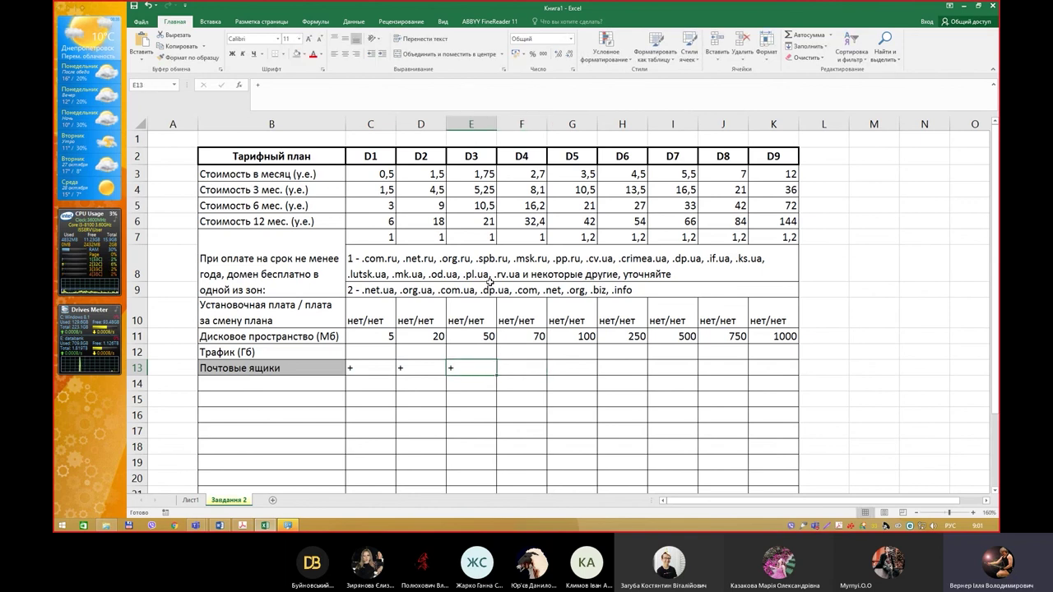
{"action": "left_click", "coordinate": [385, 367]}
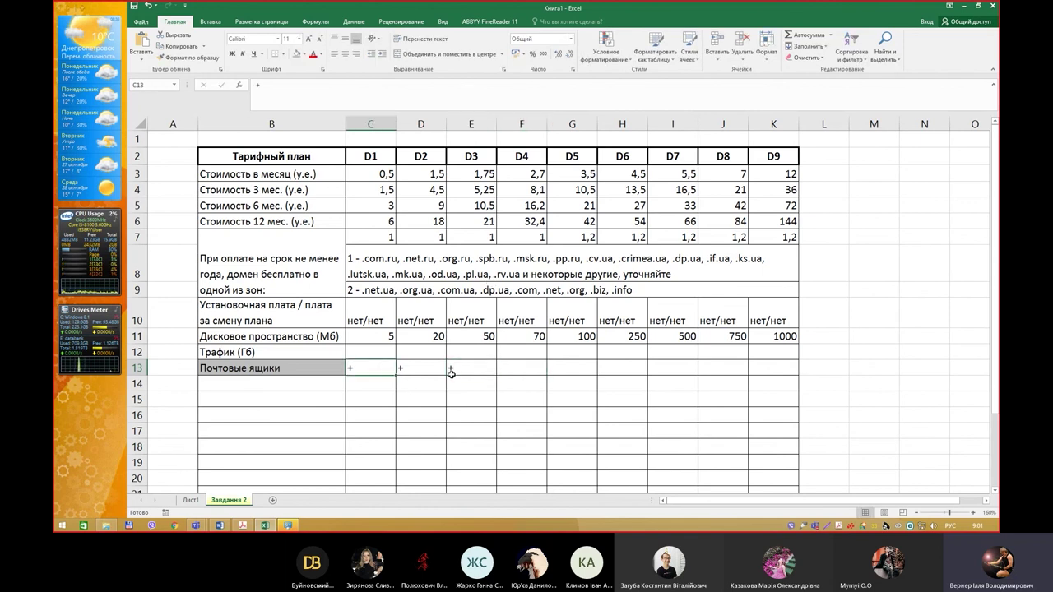
{"action": "left_click", "coordinate": [491, 379]}
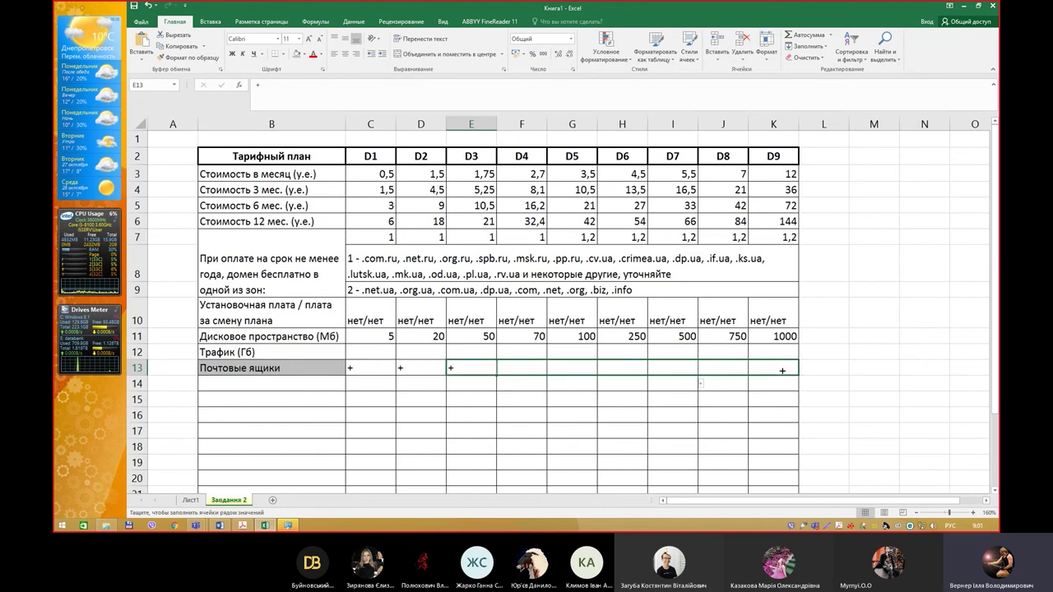
Fill the + mark from E13 across to K13, then copy C13:K13 down to row 20
{"action": "left_click_drag", "start_coordinate": [492, 379], "coordinate": [786, 377]}
{"action": "mouse_move", "coordinate": [350, 368]}
{"action": "left_mouse_down"}
{"action": "mouse_move", "coordinate": [786, 370]}
{"action": "mouse_move", "coordinate": [794, 477]}
{"action": "left_mouse_up"}
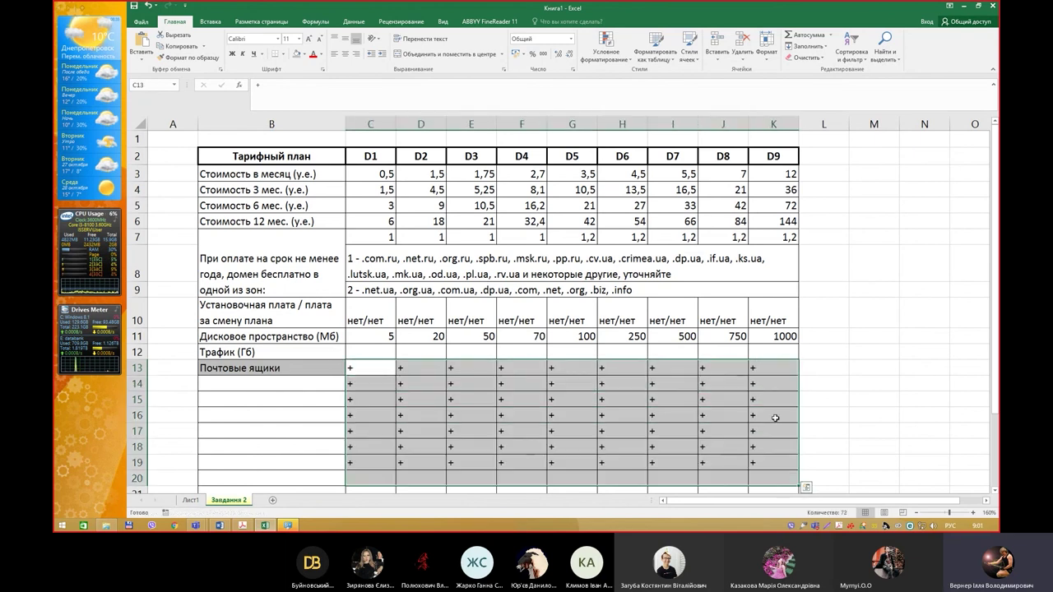
{"action": "left_click", "coordinate": [738, 397]}
Check the filled rows against the reference tariff PDF and return to Excel
{"action": "key", "text": "alt+Tab"}
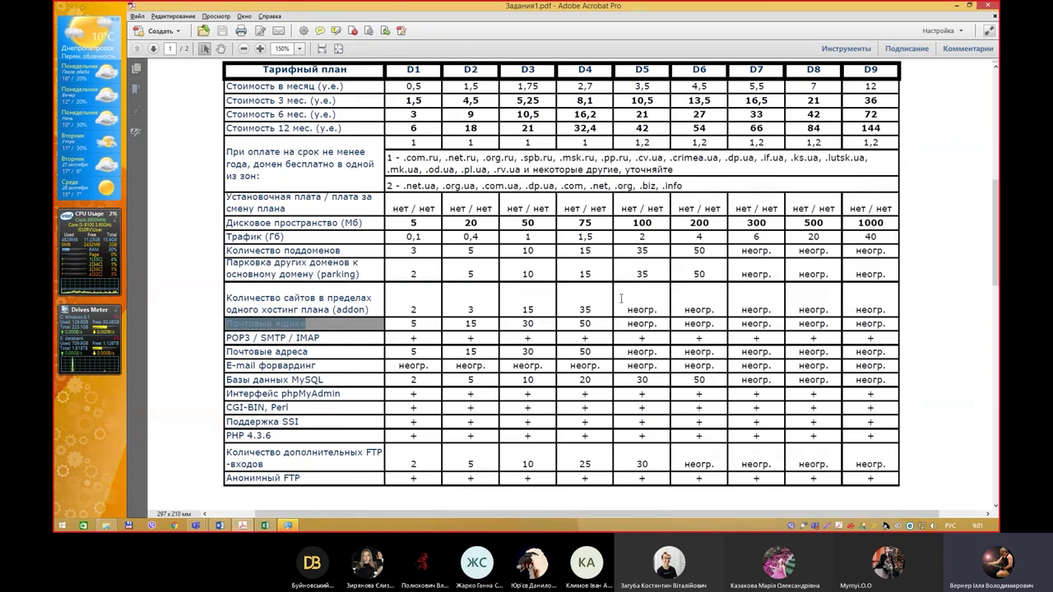
{"action": "scroll", "coordinate": [621, 298], "scroll_direction": "down", "scroll_amount": 2}
{"action": "scroll", "coordinate": [613, 292], "scroll_direction": "down", "scroll_amount": 8}
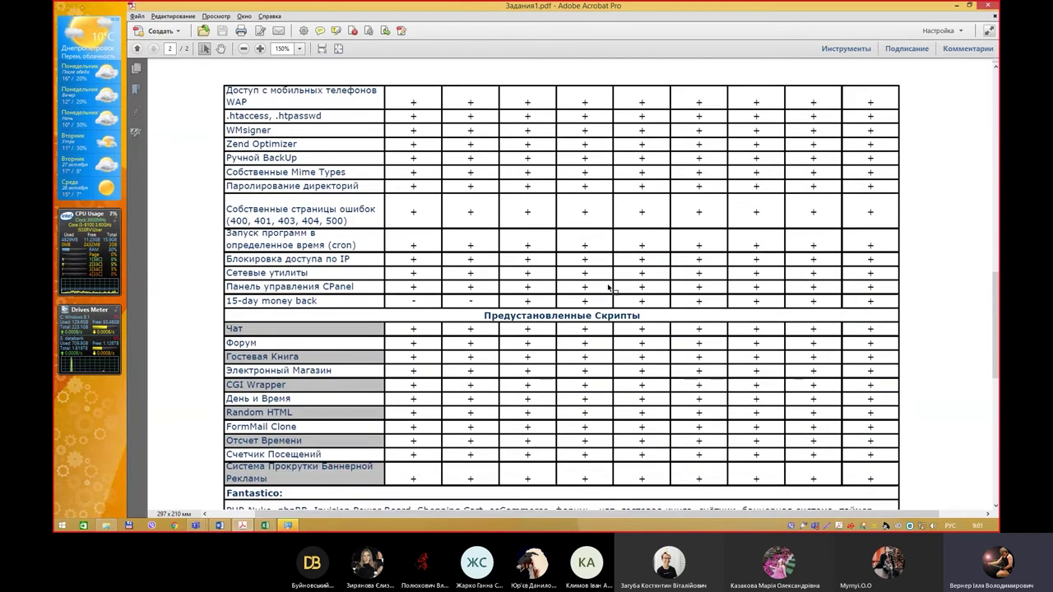
{"action": "scroll", "coordinate": [609, 287], "scroll_direction": "down", "scroll_amount": 2}
{"action": "key", "text": "alt+Tab"}
Review the + marks through row 20, then bring Задания1.pdf back to its feature rows
{"action": "scroll", "coordinate": [430, 292], "scroll_direction": "down", "scroll_amount": 4}
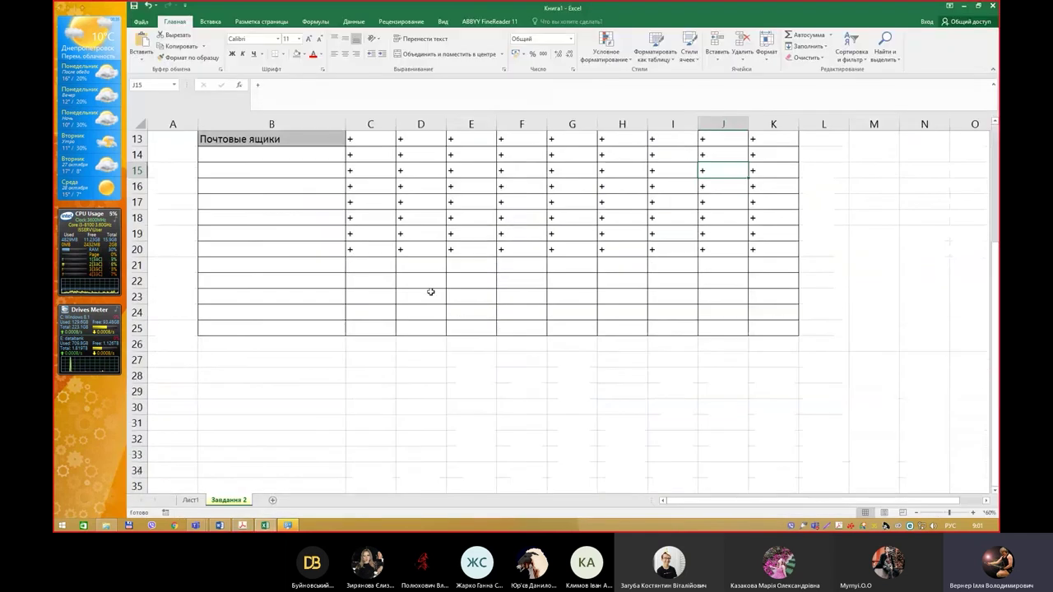
{"action": "scroll", "coordinate": [430, 292], "scroll_direction": "up", "scroll_amount": 2}
{"action": "scroll", "coordinate": [465, 311], "scroll_direction": "up", "scroll_amount": 1}
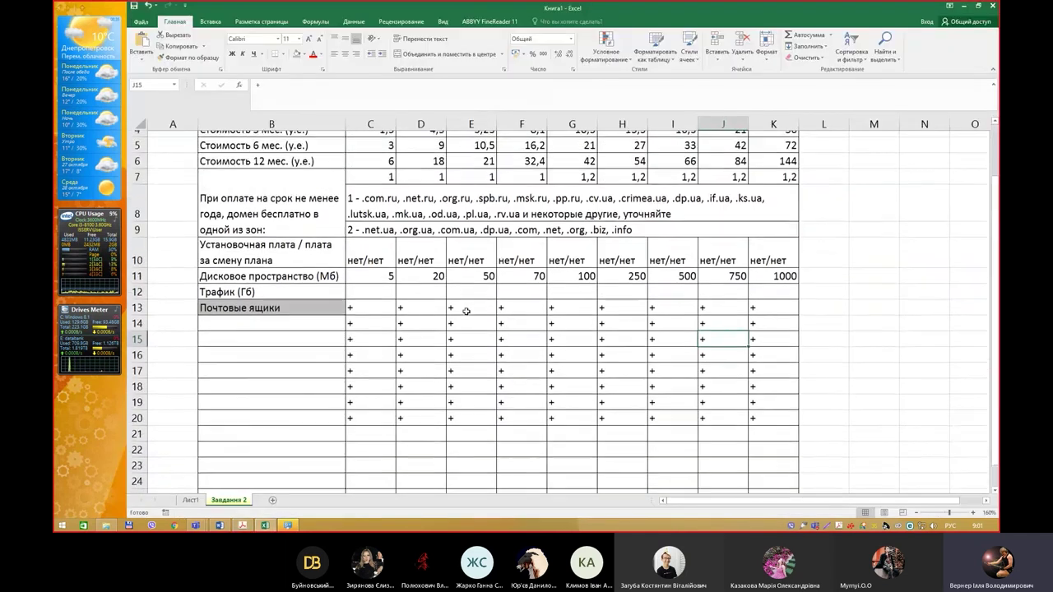
{"action": "scroll", "coordinate": [466, 311], "scroll_direction": "up", "scroll_amount": 1}
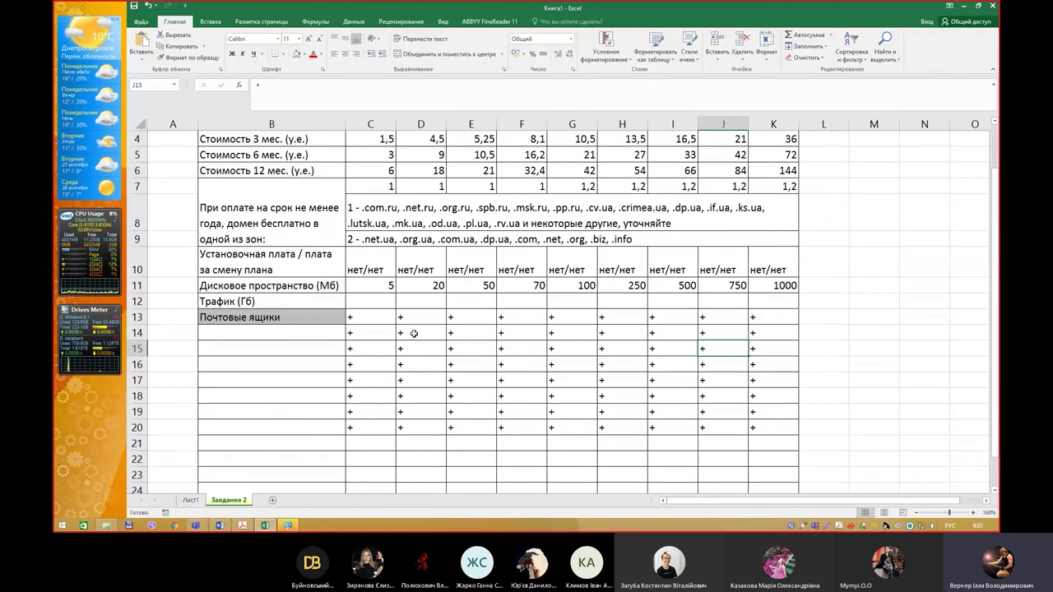
{"action": "scroll", "coordinate": [522, 332], "scroll_direction": "down", "scroll_amount": 1}
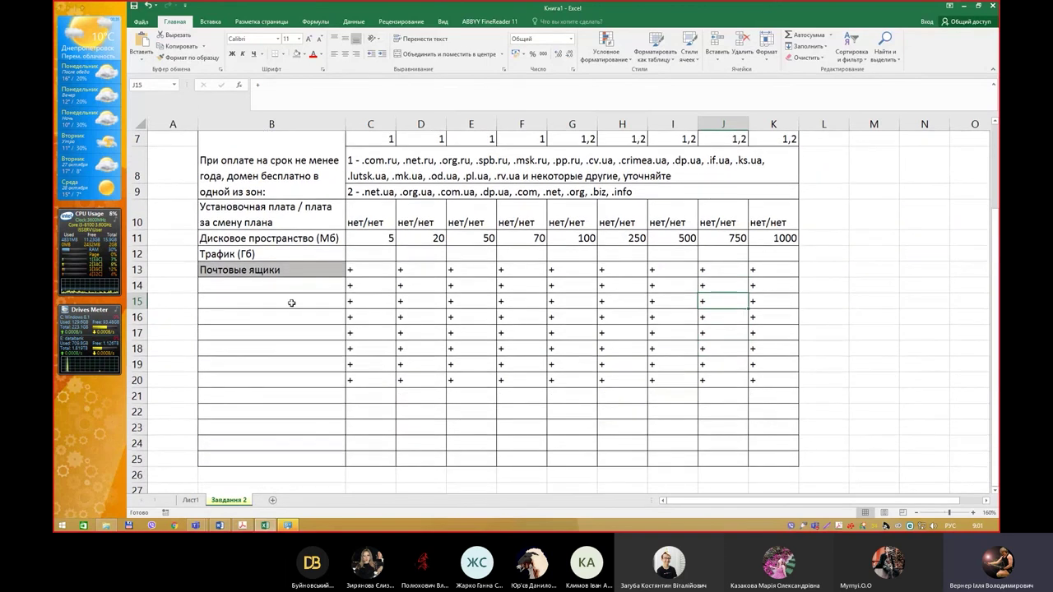
{"action": "key", "text": "alt+Tab"}
{"action": "scroll", "coordinate": [456, 205], "scroll_direction": "up", "scroll_amount": 1}
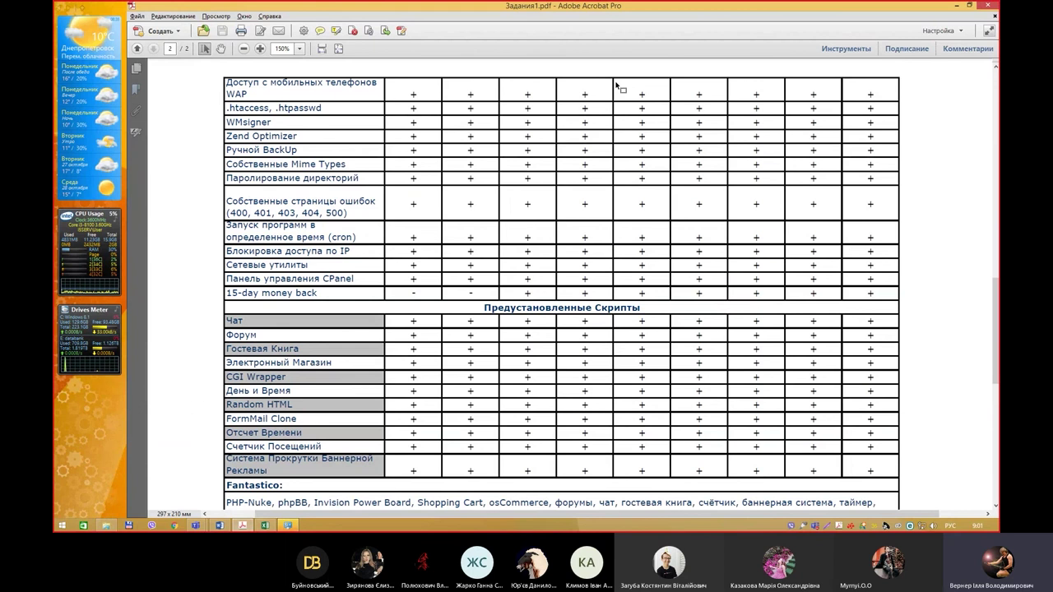
Find the PDF's closing Тарифный план D1–D9 row, then select that header row in Excel
{"action": "scroll", "coordinate": [489, 225], "scroll_direction": "down", "scroll_amount": 3}
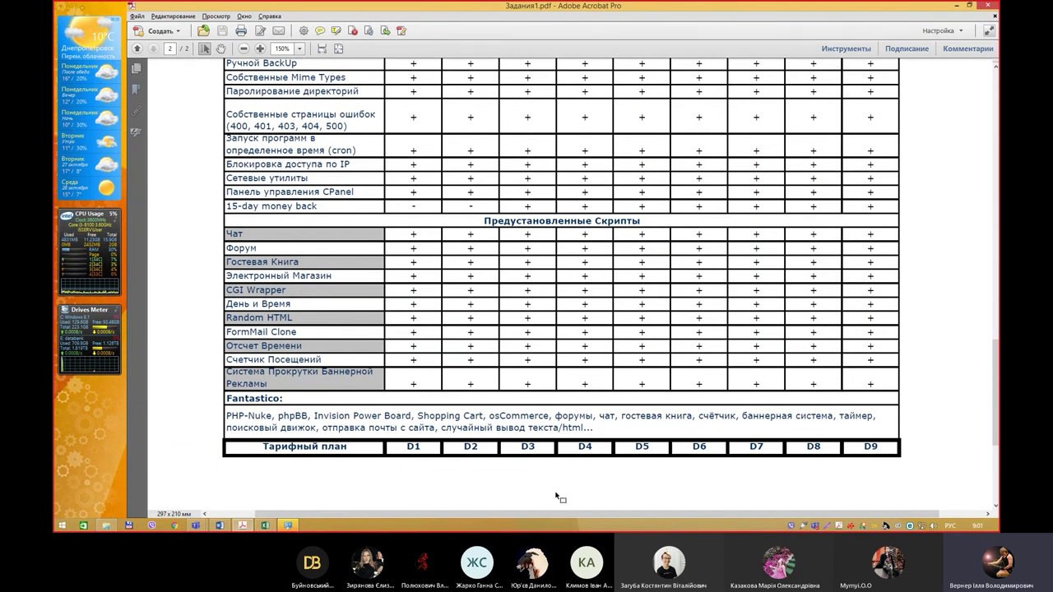
{"action": "key", "text": "alt+Tab"}
{"action": "left_click_drag", "start_coordinate": [252, 161], "coordinate": [772, 158]}
Copy the Тарифный план D1–D9 header row, paste it at B26 and end copy mode
{"action": "key", "text": "ctrl+c"}
{"action": "scroll", "coordinate": [573, 322], "scroll_direction": "down", "scroll_amount": 7}
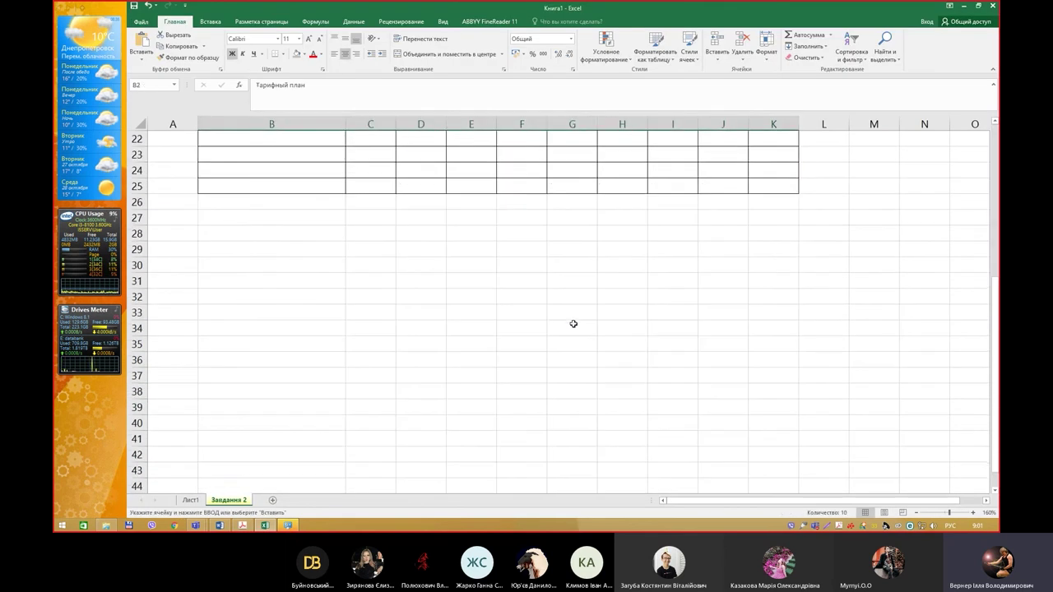
{"action": "scroll", "coordinate": [566, 320], "scroll_direction": "up", "scroll_amount": 2}
{"action": "left_click", "coordinate": [292, 297]}
{"action": "key", "text": "ctrl+v"}
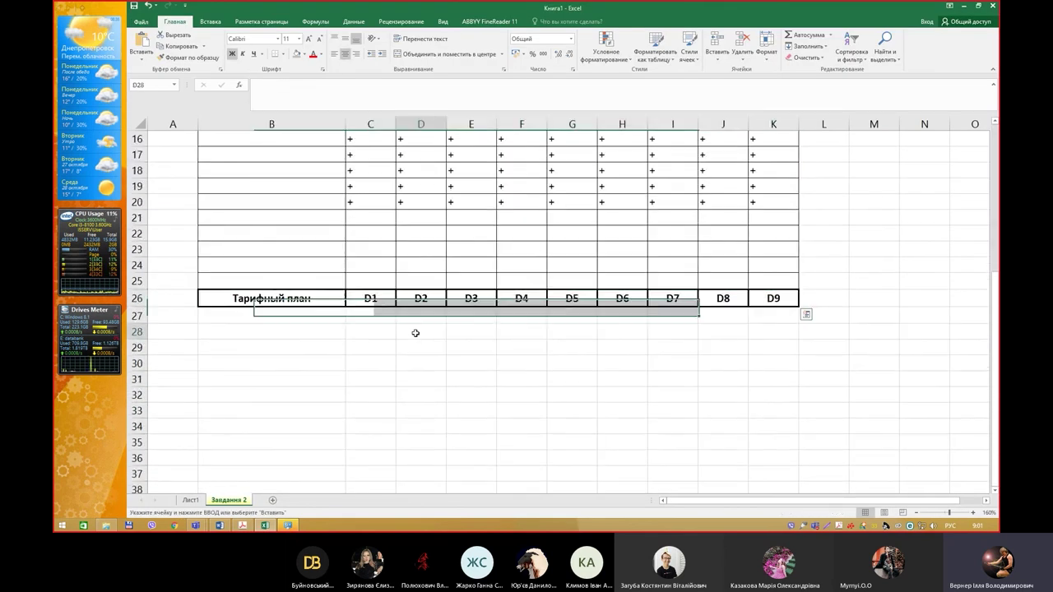
{"action": "left_click", "coordinate": [416, 331]}
{"action": "scroll", "coordinate": [492, 344], "scroll_direction": "up", "scroll_amount": 1}
{"action": "scroll", "coordinate": [492, 344], "scroll_direction": "up", "scroll_amount": 5}
{"action": "scroll", "coordinate": [491, 344], "scroll_direction": "down", "scroll_amount": 4}
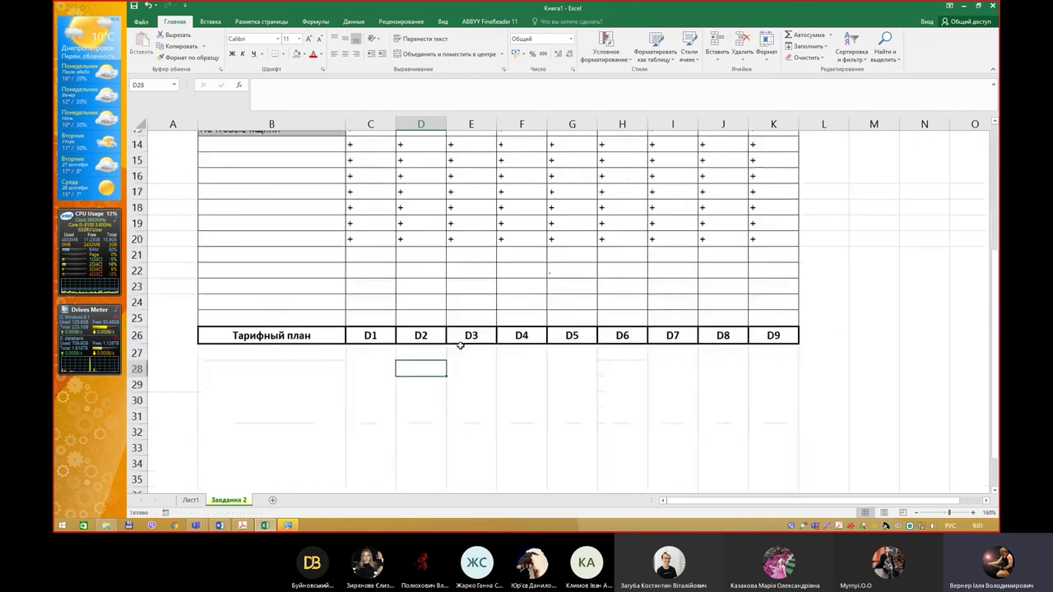
{"action": "scroll", "coordinate": [461, 341], "scroll_direction": "down", "scroll_amount": 1}
{"action": "key", "text": "Escape"}
{"action": "left_click", "coordinate": [460, 331]}
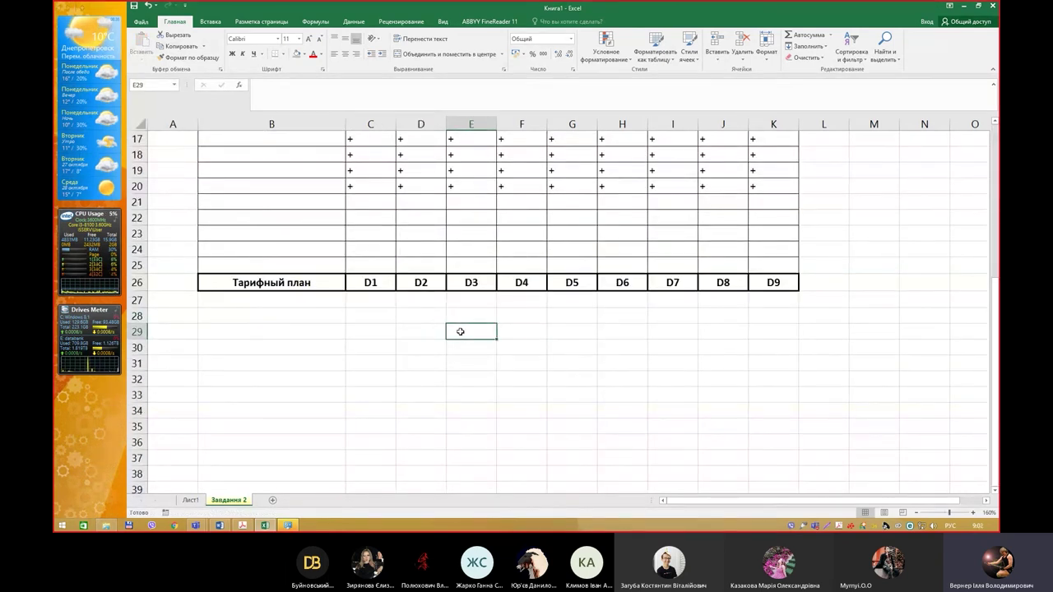
Review the pasted row, glance at Лист1 and return to Завдання 2
{"action": "scroll", "coordinate": [488, 347], "scroll_direction": "up", "scroll_amount": 2}
{"action": "scroll", "coordinate": [491, 348], "scroll_direction": "up", "scroll_amount": 3}
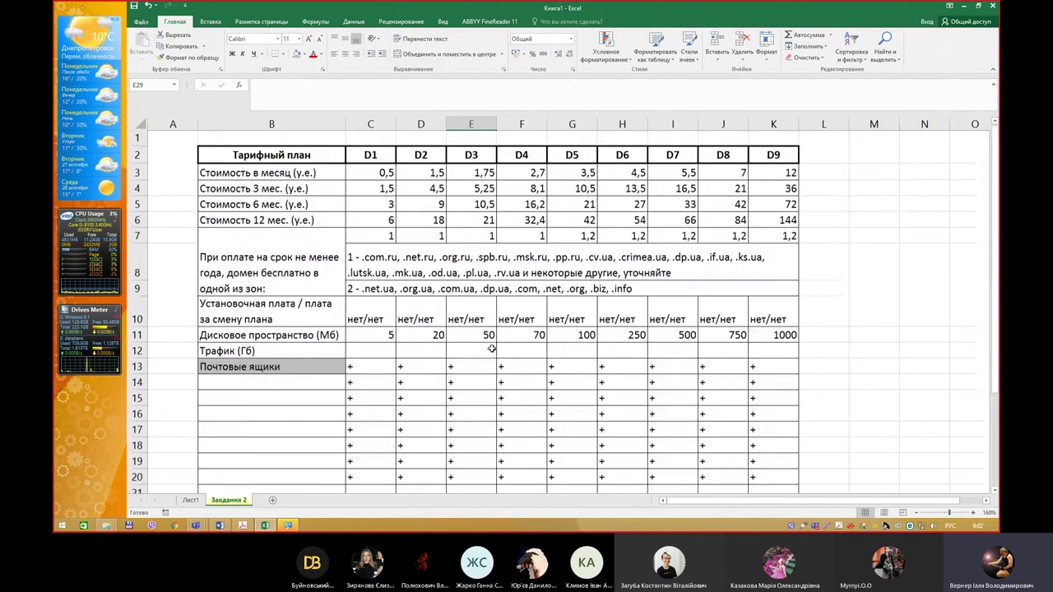
{"action": "scroll", "coordinate": [488, 348], "scroll_direction": "down", "scroll_amount": 3}
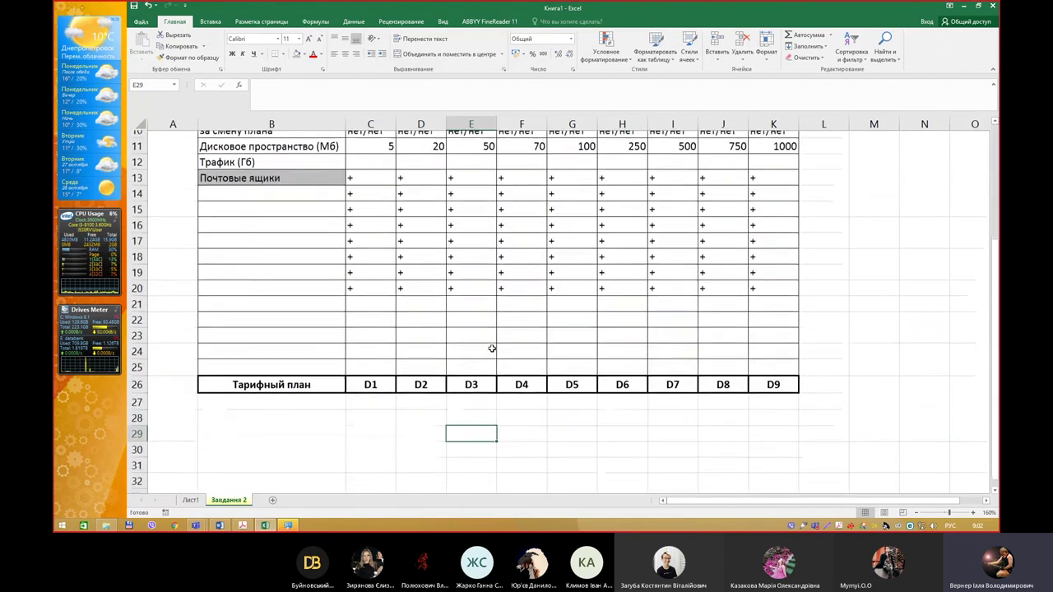
{"action": "scroll", "coordinate": [463, 356], "scroll_direction": "up", "scroll_amount": 2}
{"action": "scroll", "coordinate": [463, 357], "scroll_direction": "up", "scroll_amount": 1}
{"action": "left_click", "coordinate": [190, 500]}
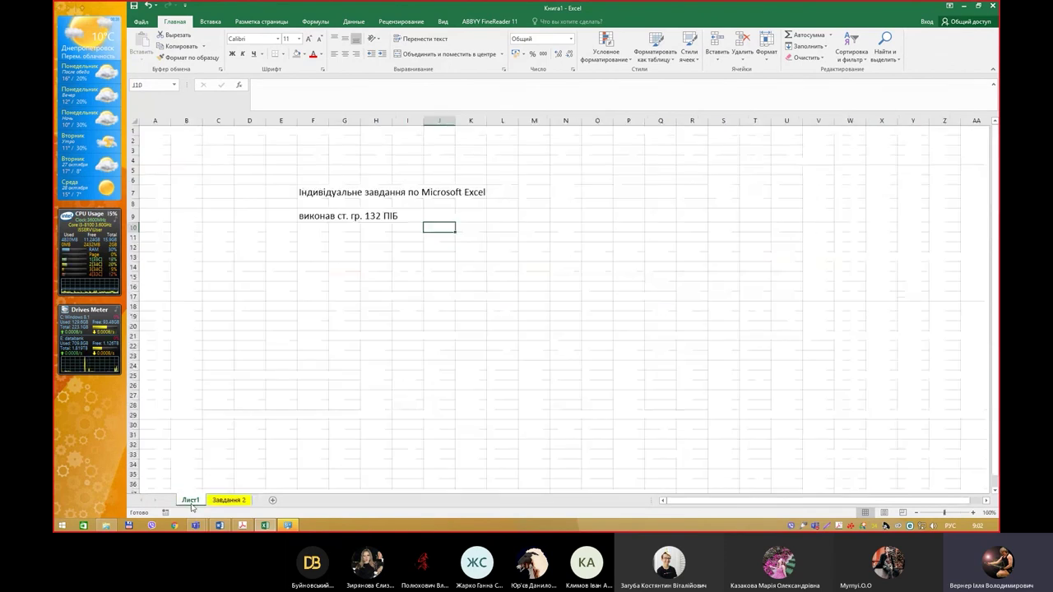
{"action": "left_click", "coordinate": [229, 499]}
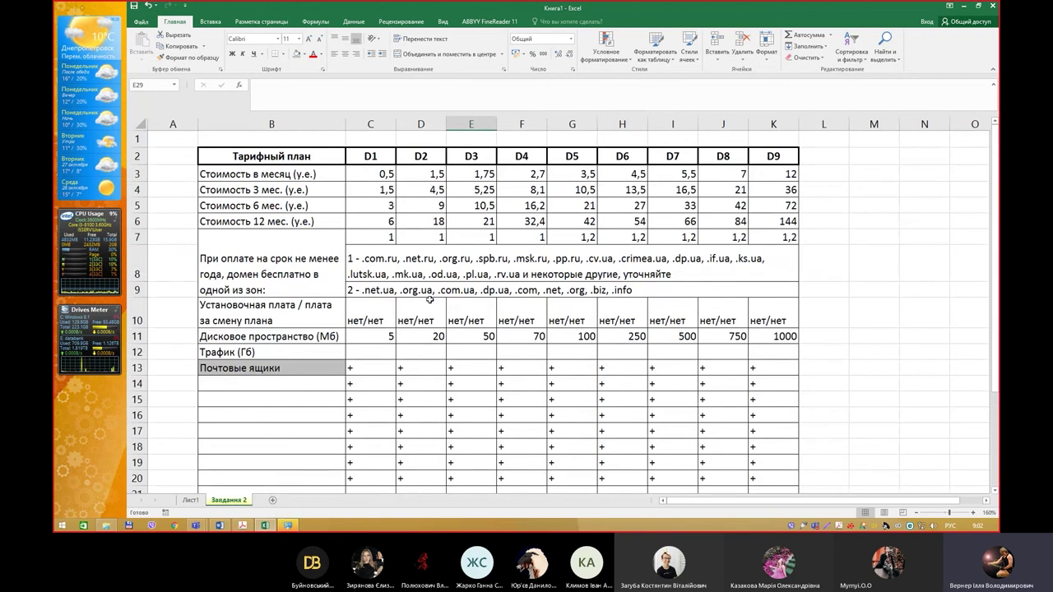
{"action": "left_click", "coordinate": [243, 525]}
{"action": "scroll", "coordinate": [533, 237], "scroll_direction": "up", "scroll_amount": 2}
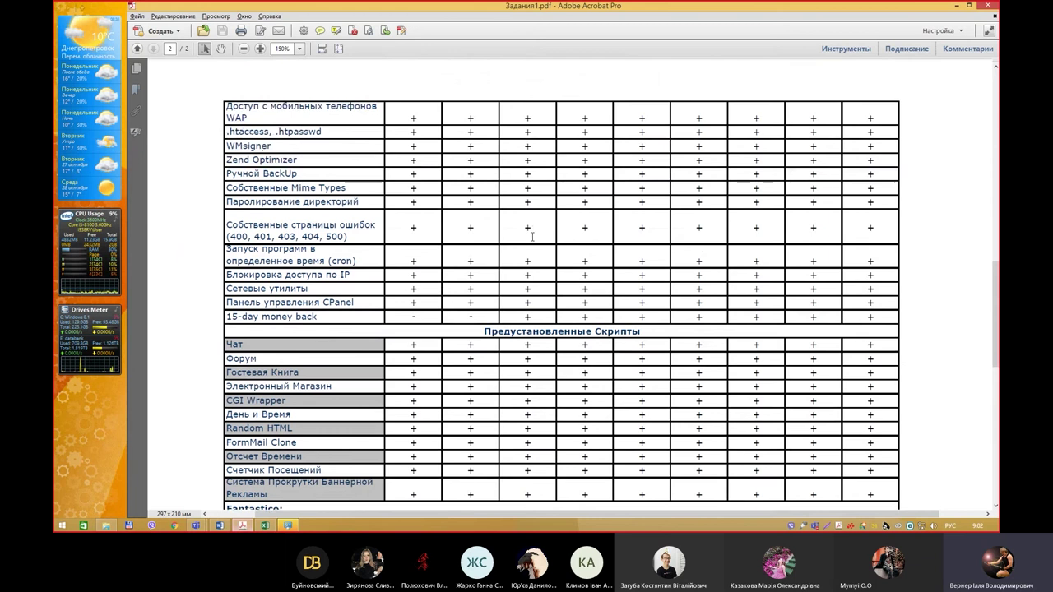
{"action": "scroll", "coordinate": [533, 237], "scroll_direction": "up", "scroll_amount": 10}
{"action": "scroll", "coordinate": [532, 237], "scroll_direction": "up", "scroll_amount": 3}
{"action": "scroll", "coordinate": [533, 238], "scroll_direction": "up", "scroll_amount": 2}
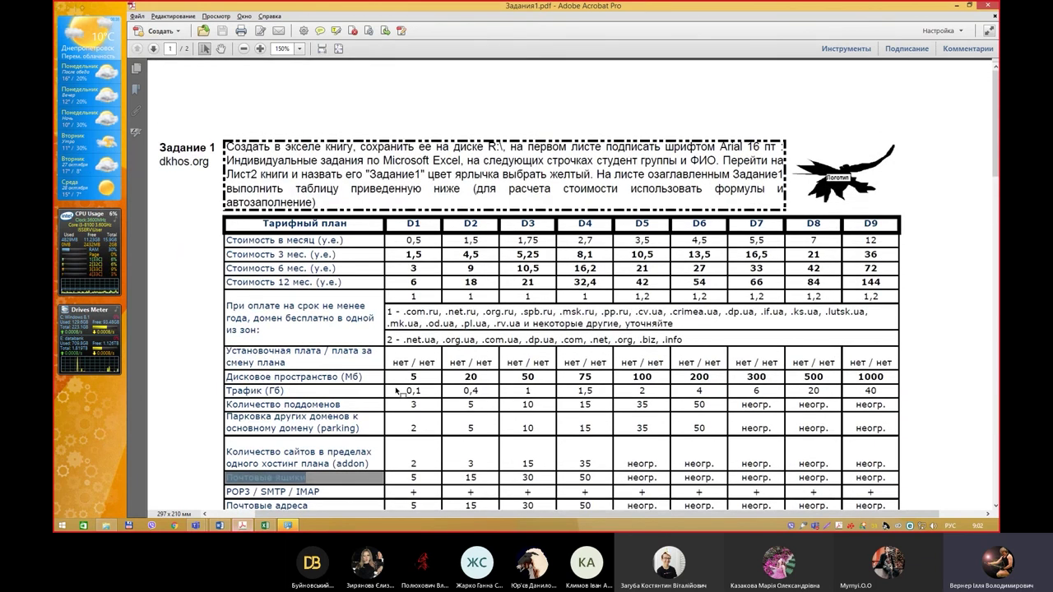
{"action": "left_click", "coordinate": [949, 5]}
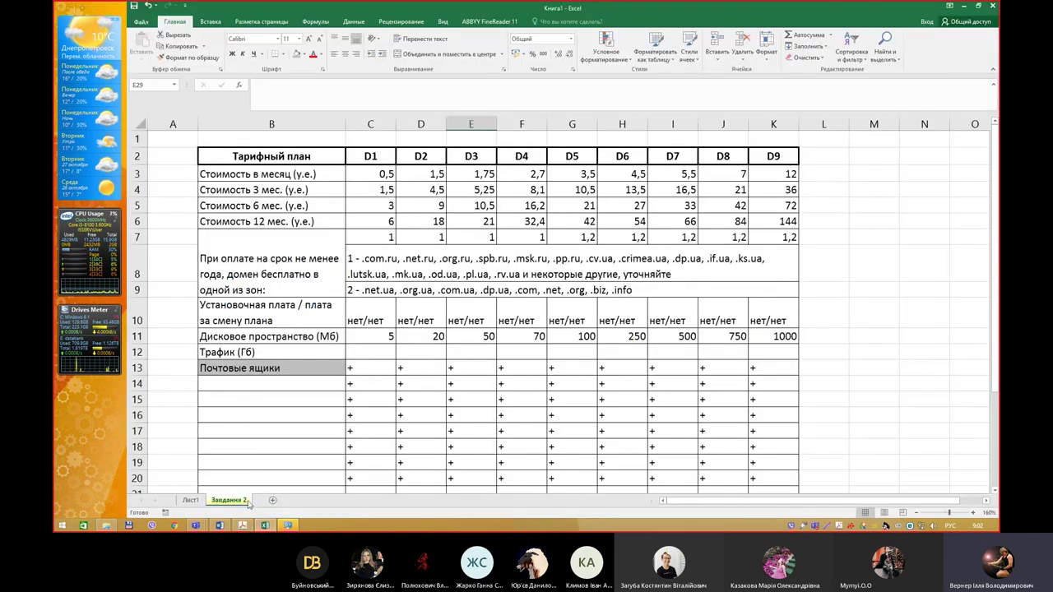
Change the sheet name's number so Завдання 2 becomes Завдання 1
{"action": "key", "text": "BackSpace"}
{"action": "type", "text": "1"}
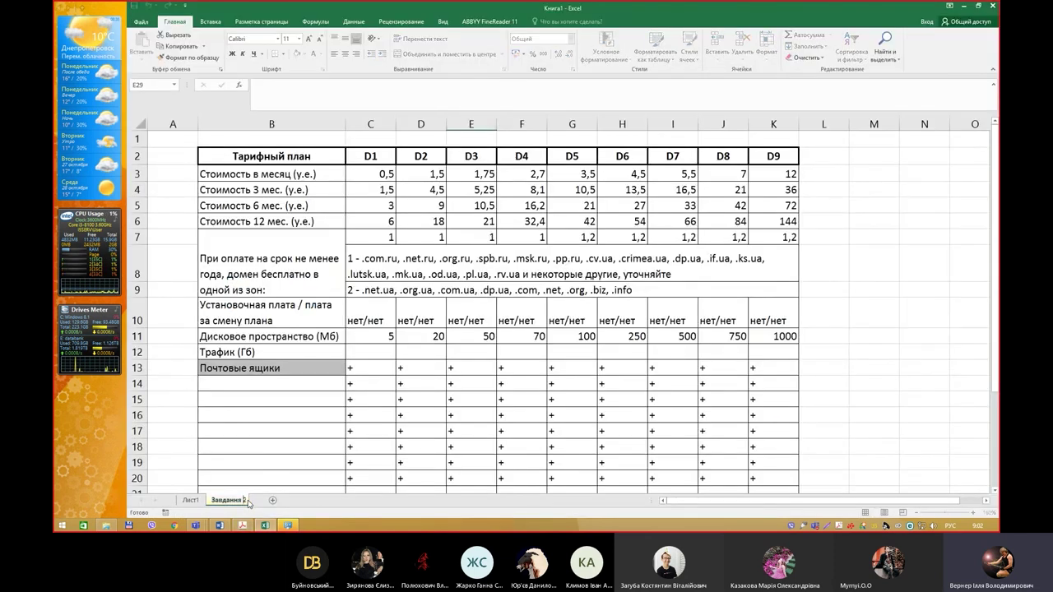
{"action": "key", "text": "Return"}
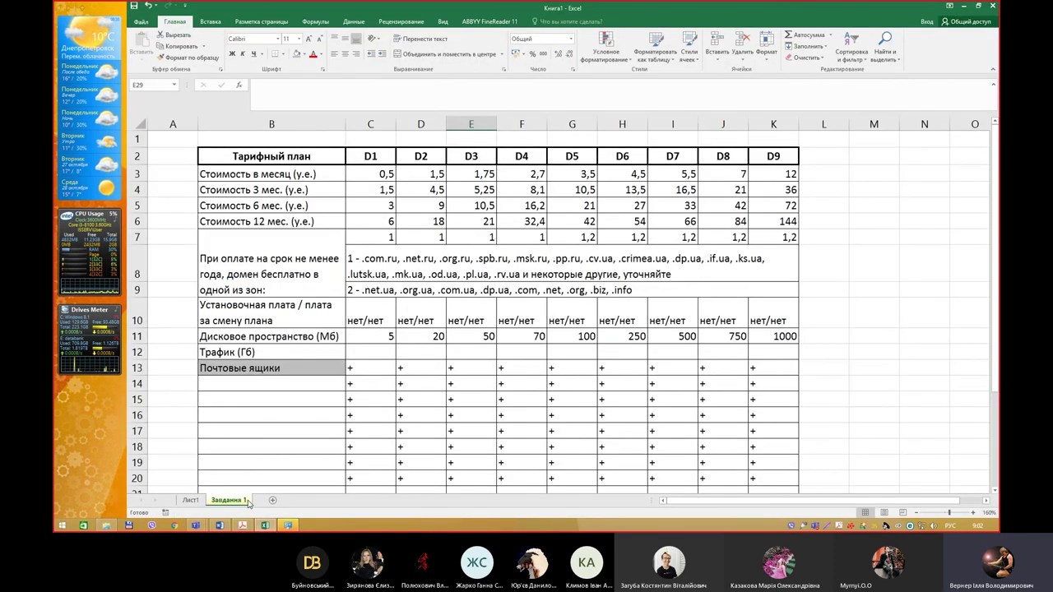